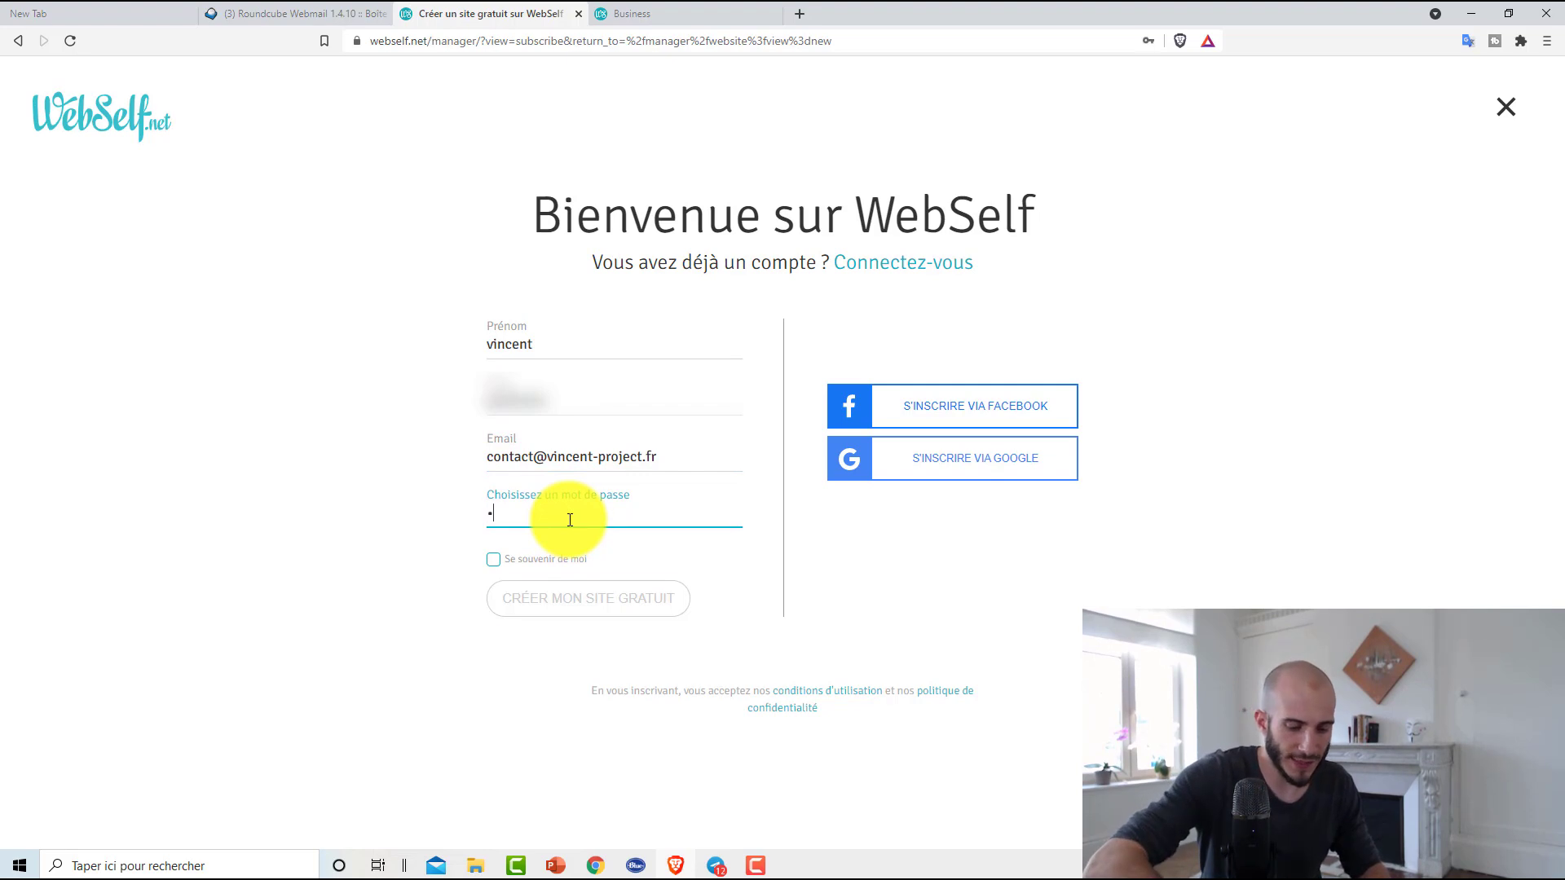
# Enter the account password and submit the sign-up form to create the free site.
pyautogui.write('••••')
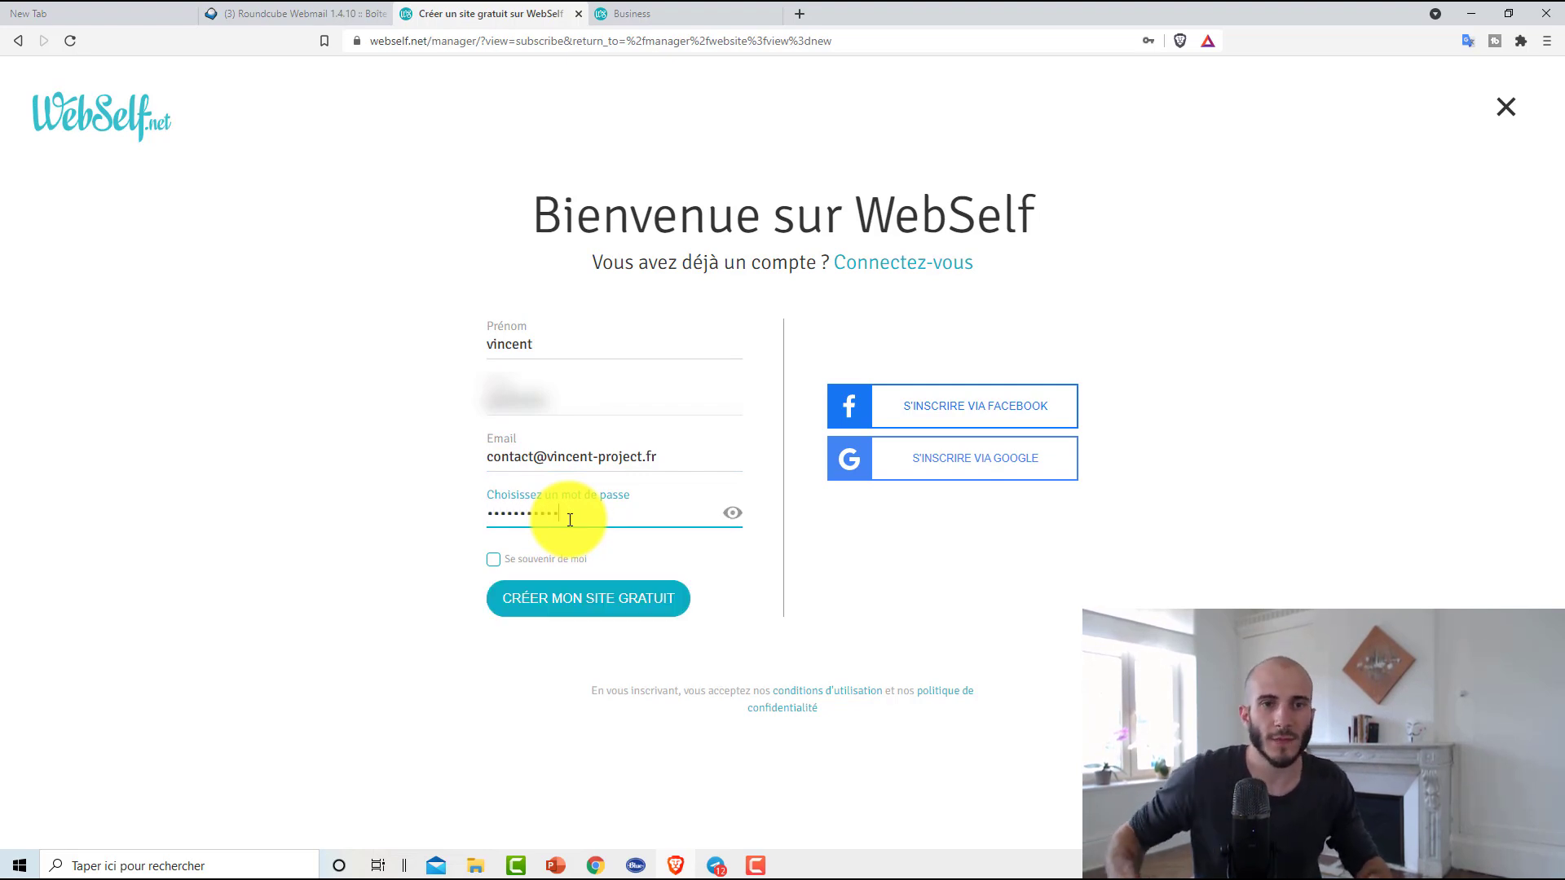
pyautogui.click(599, 603)
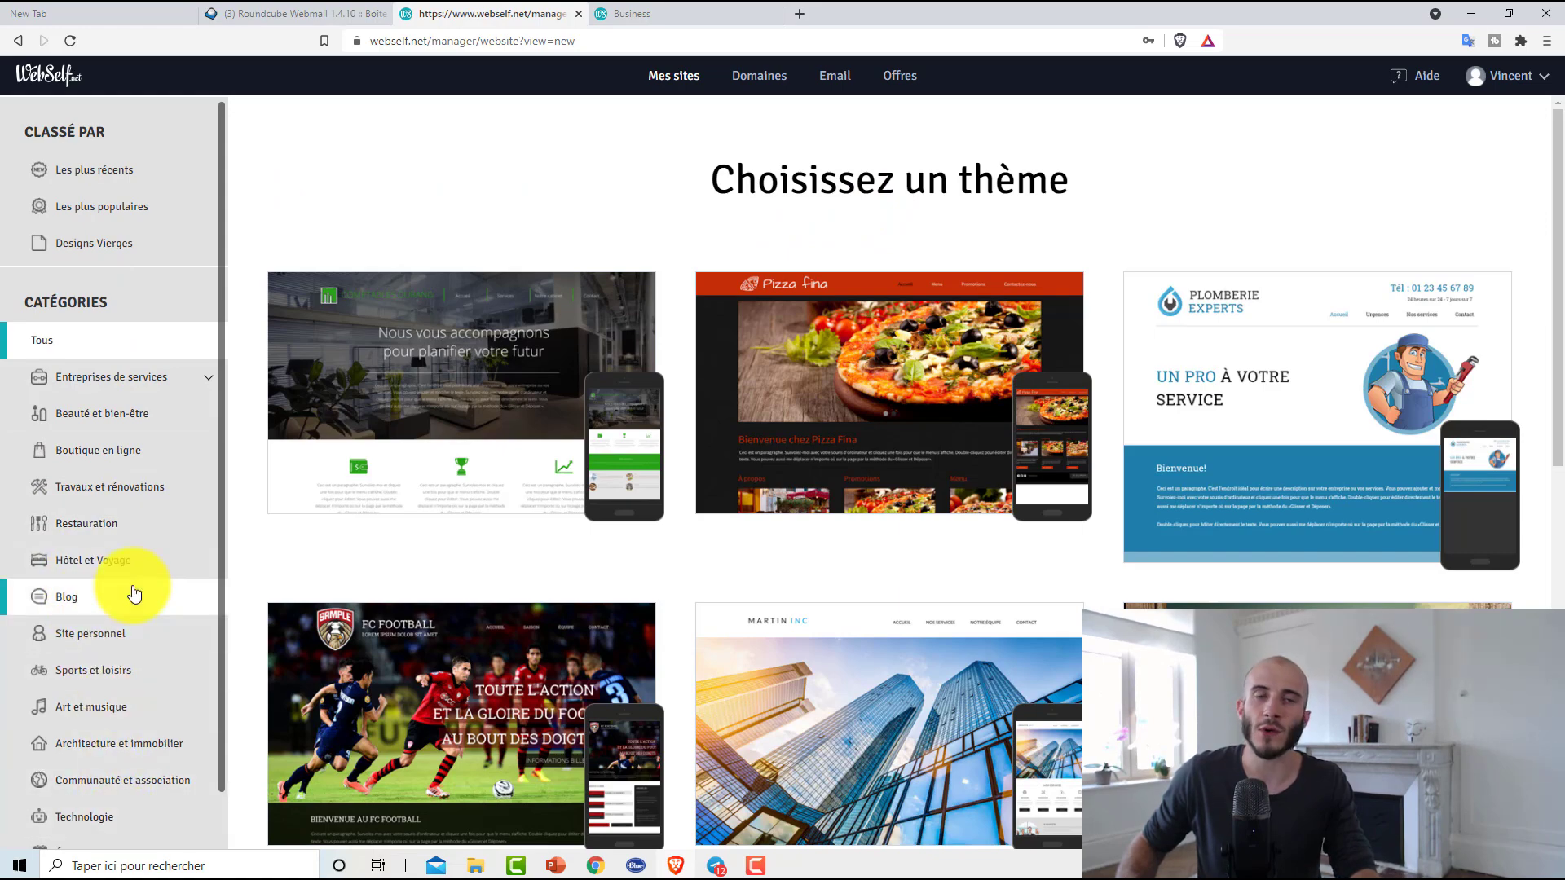
# Browse the gallery of available site themes across all categories.
pyautogui.scroll(-8, 867, 538)
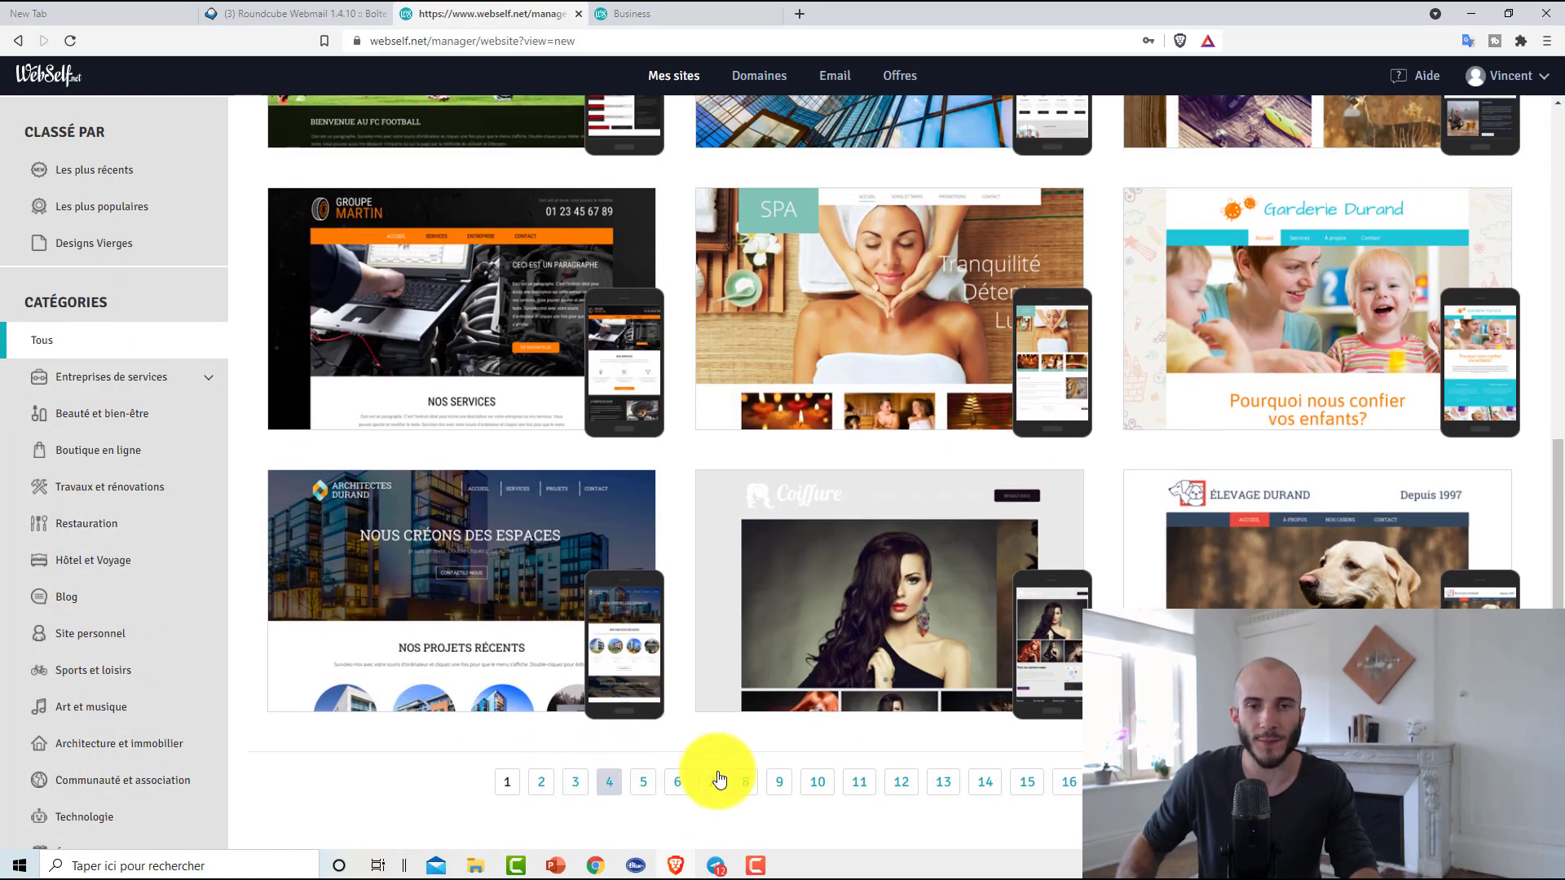
pyautogui.click(717, 774)
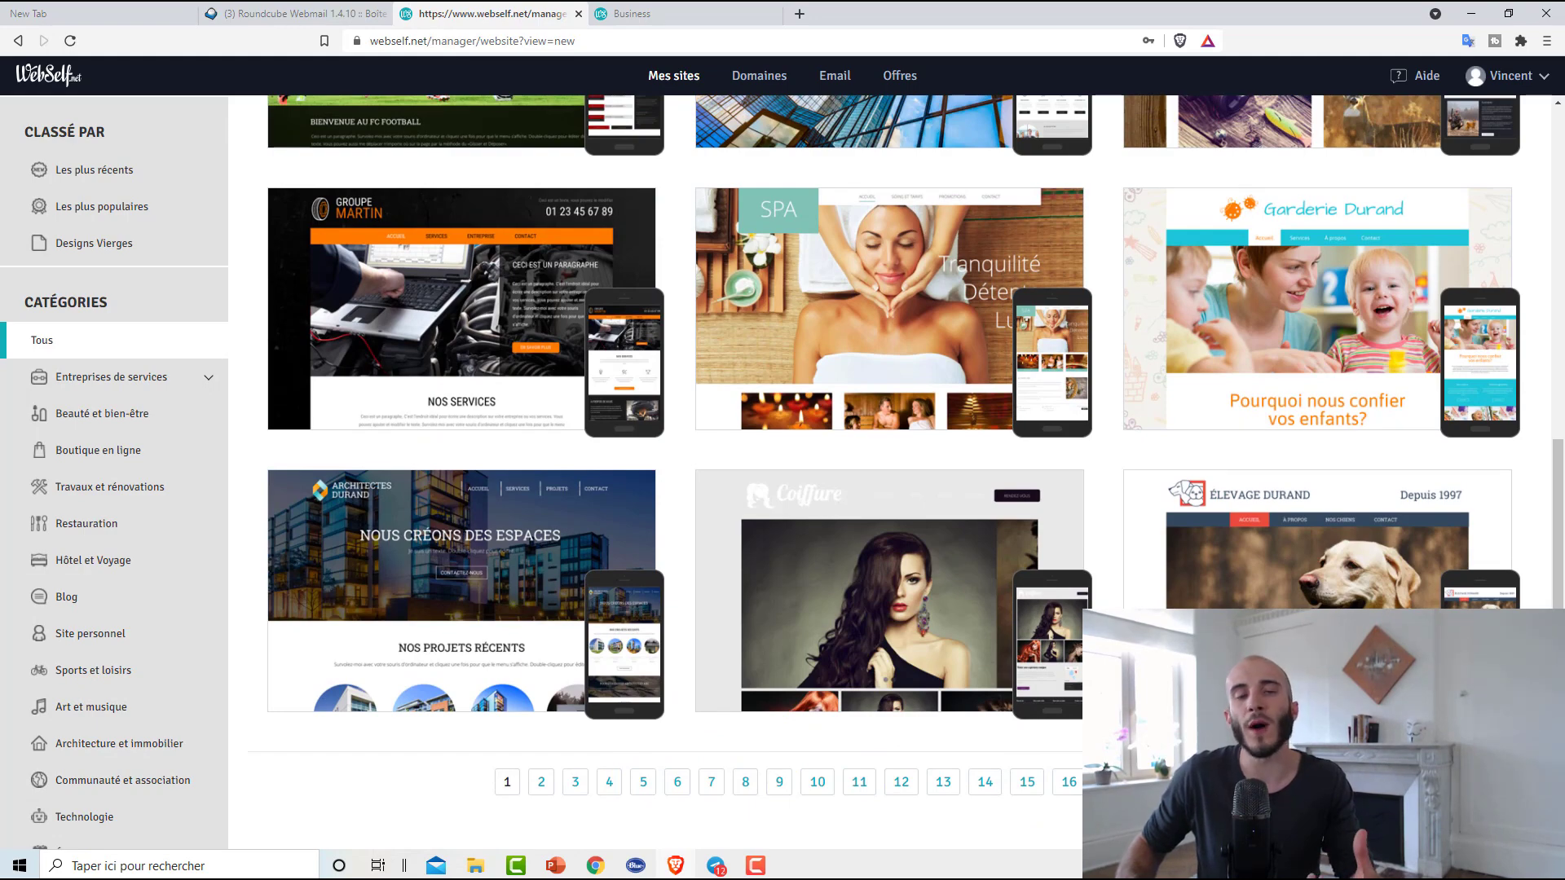
pyautogui.scroll(6, 1177, 454)
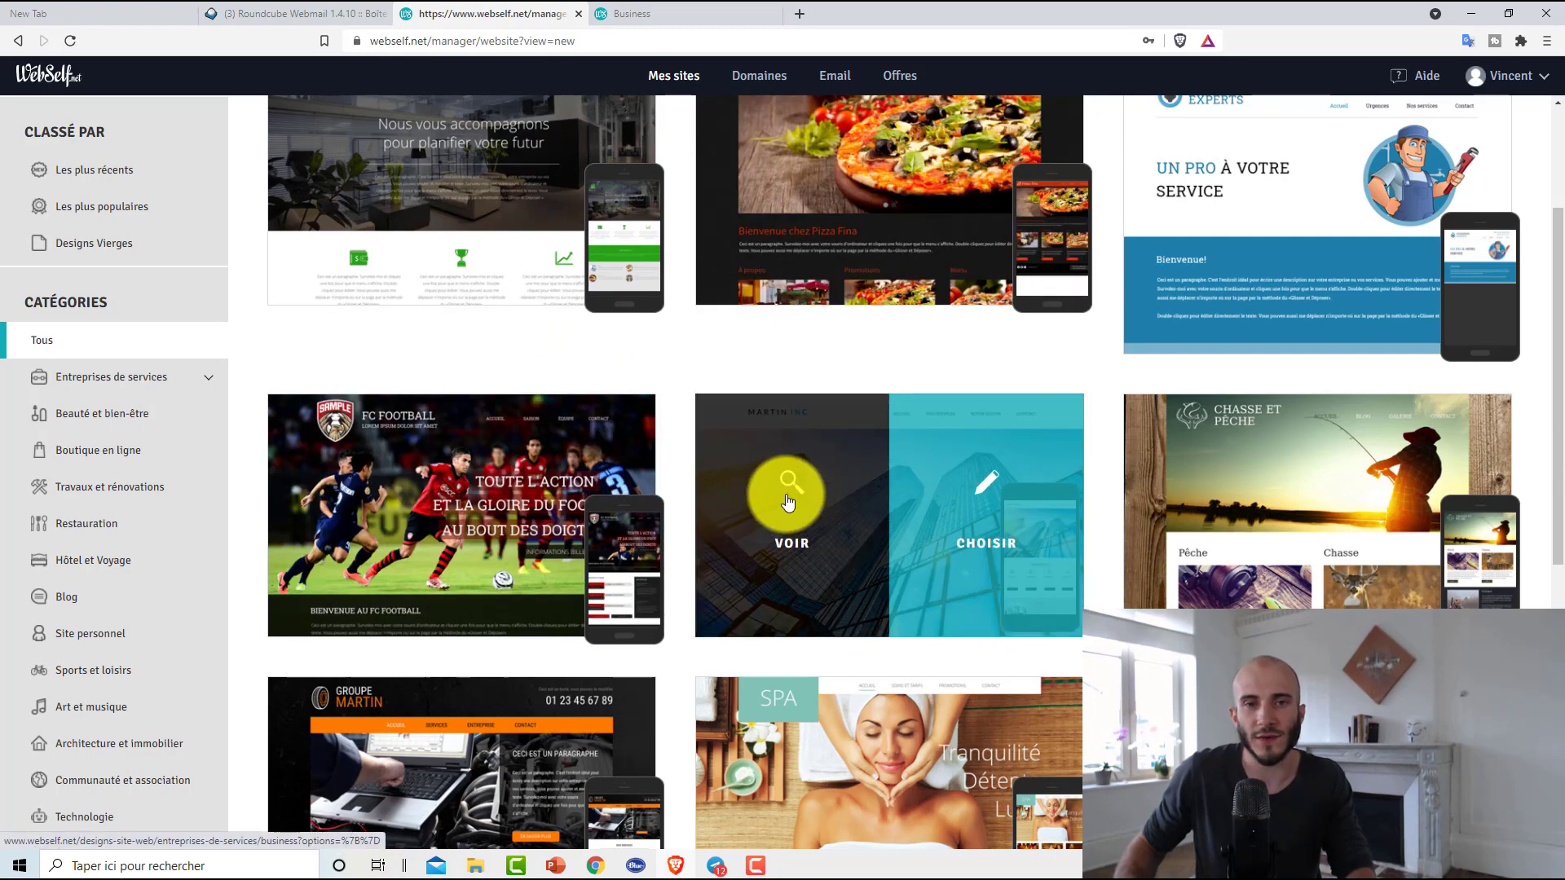
# Preview the Martin Inc business theme and look through its whole home page.
pyautogui.click(787, 502)
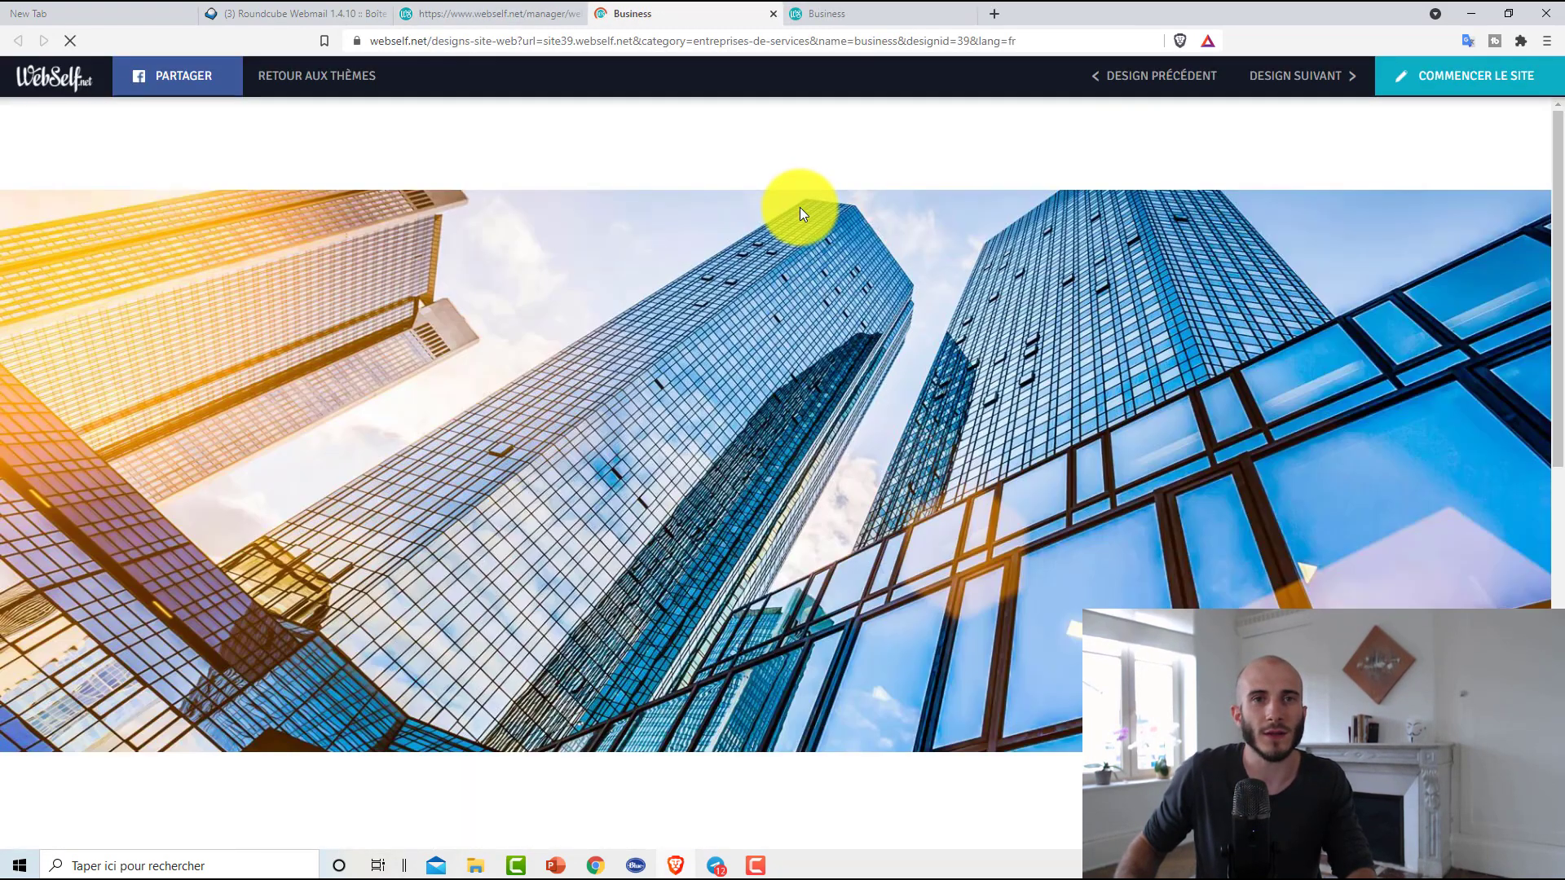
pyautogui.scroll(-10, 792, 399)
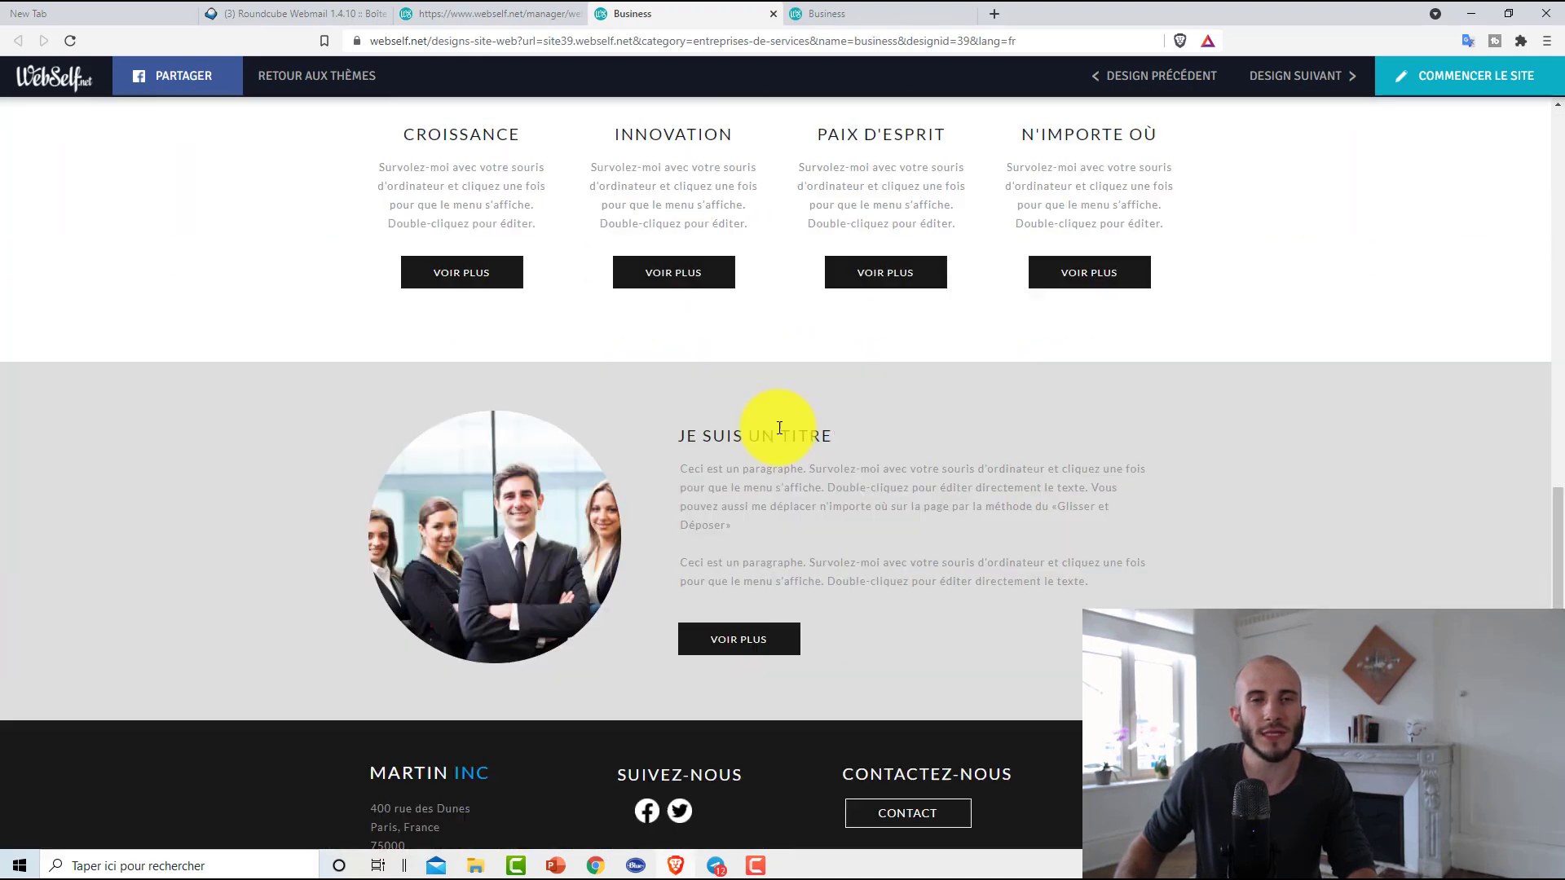
pyautogui.scroll(10, 659, 394)
pyautogui.scroll(1, 844, 466)
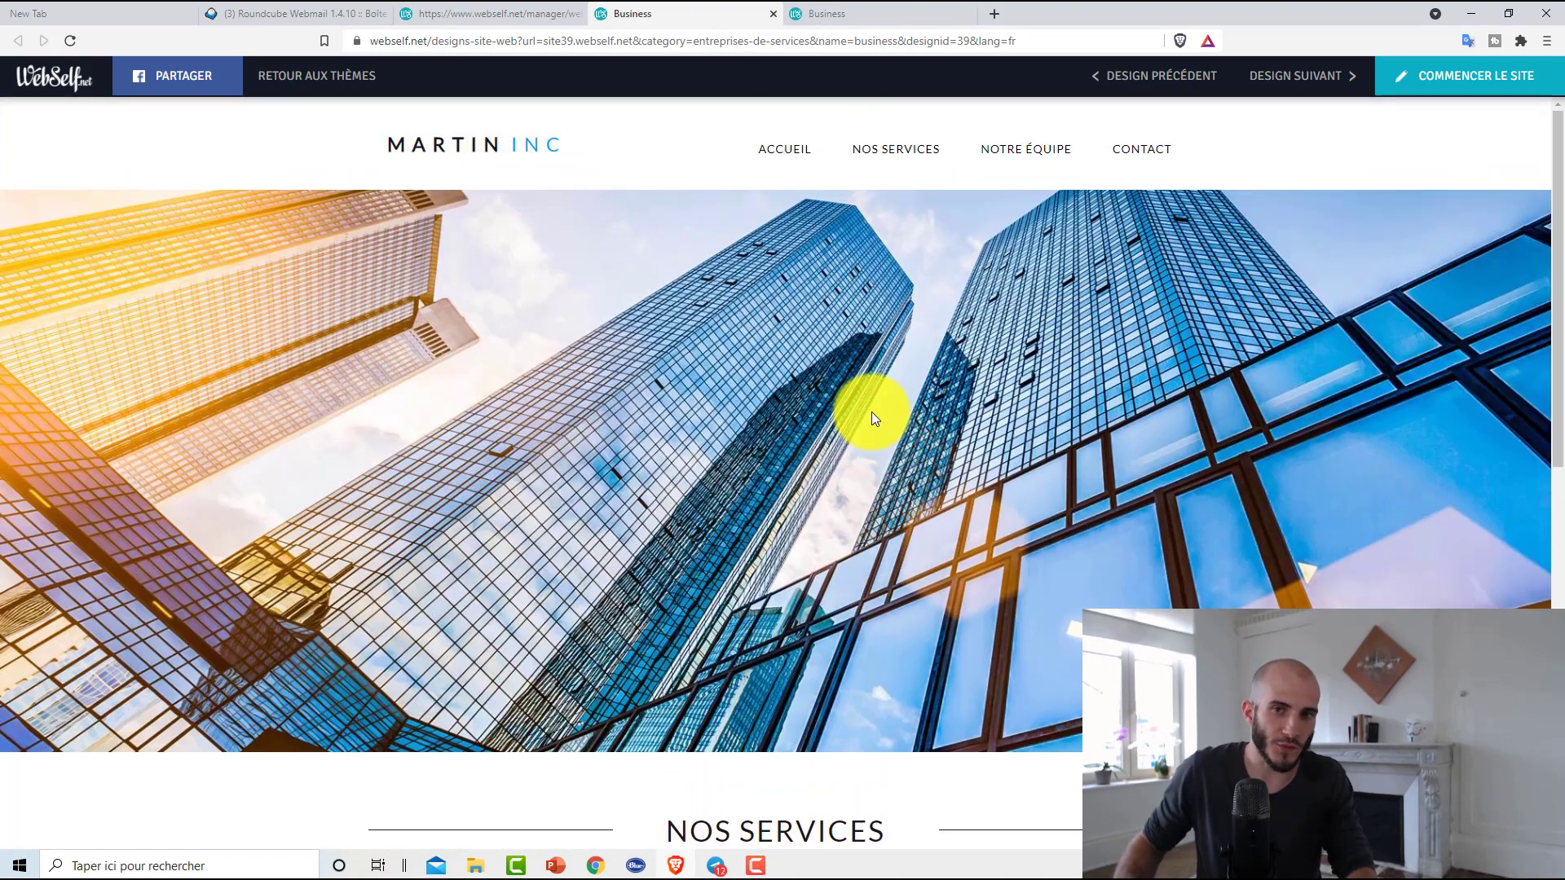
# Choose the Martin Inc theme from the gallery, title the site "mon blog", and dismiss the editor's introductory tour.
pyautogui.click(454, 13)
pyautogui.moveTo(956, 473)
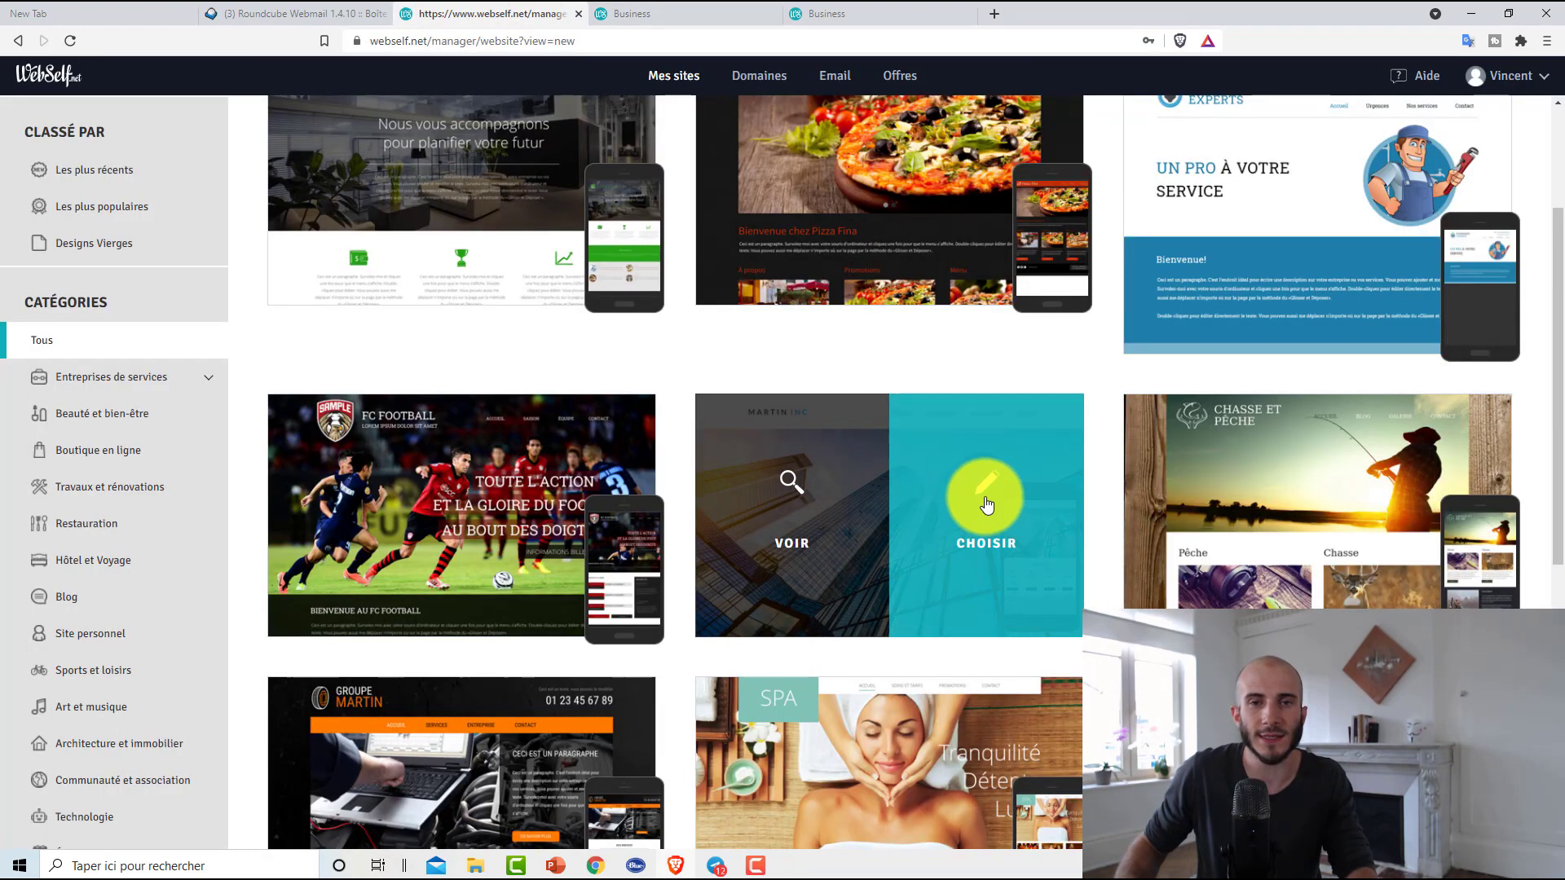
pyautogui.click(985, 494)
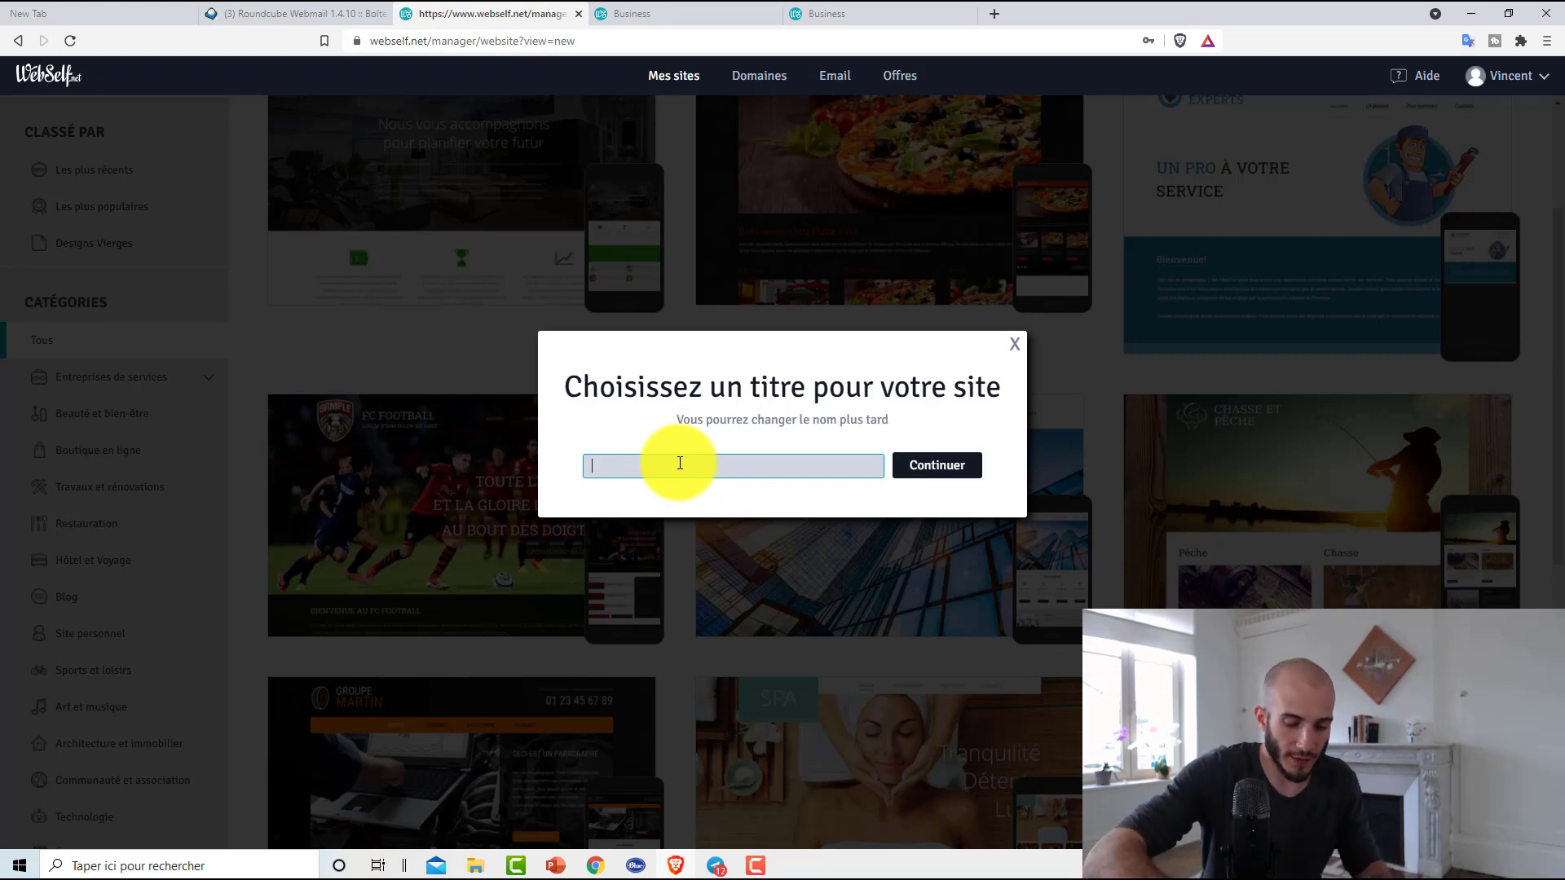
pyautogui.write('mon blog')
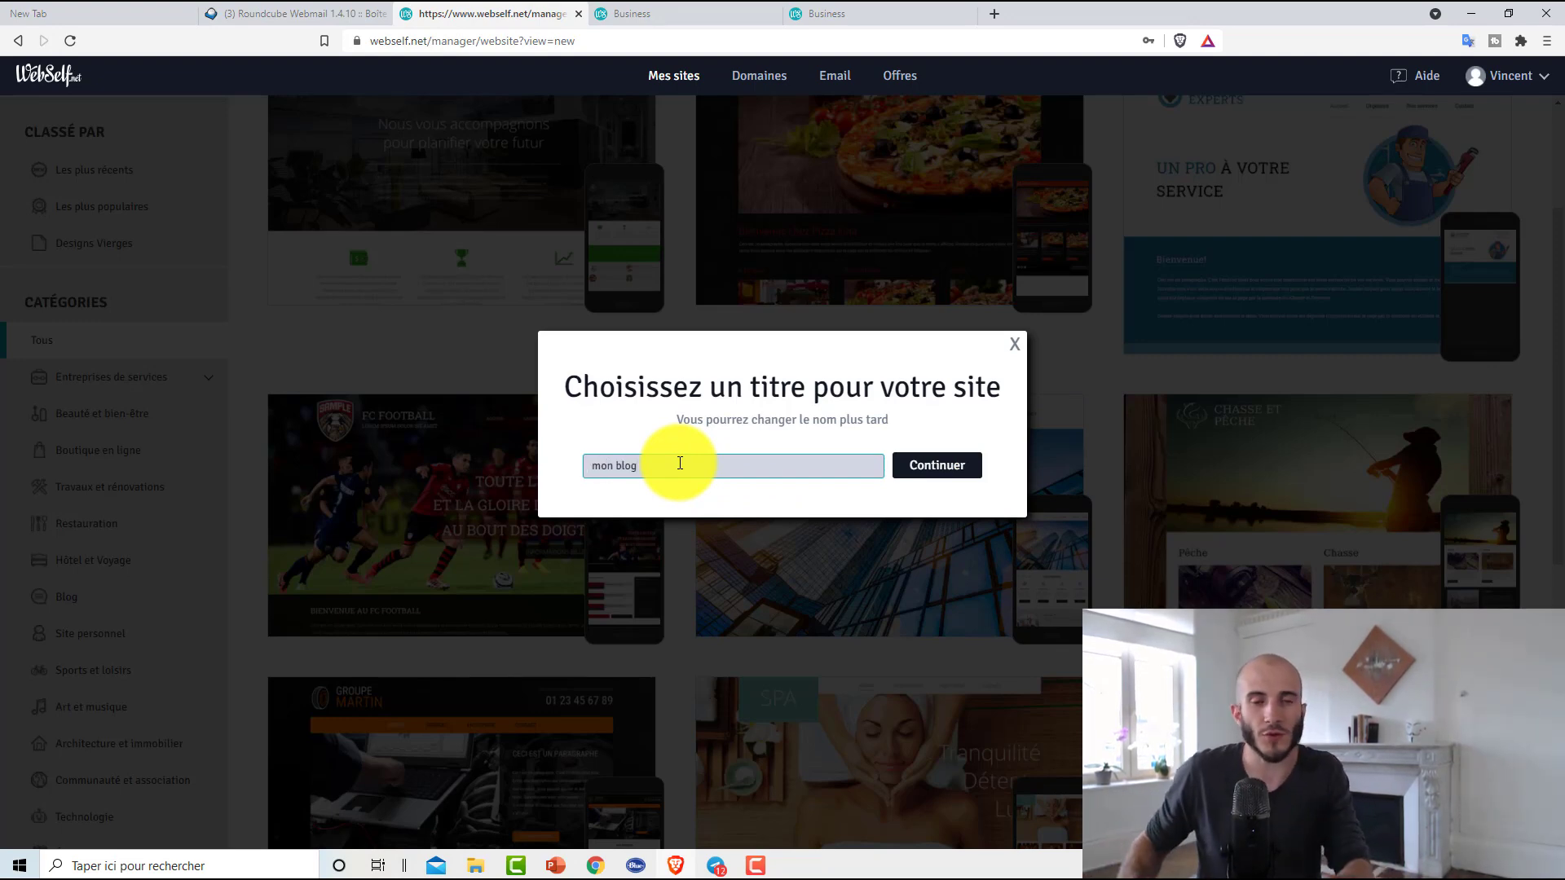
pyautogui.click(954, 470)
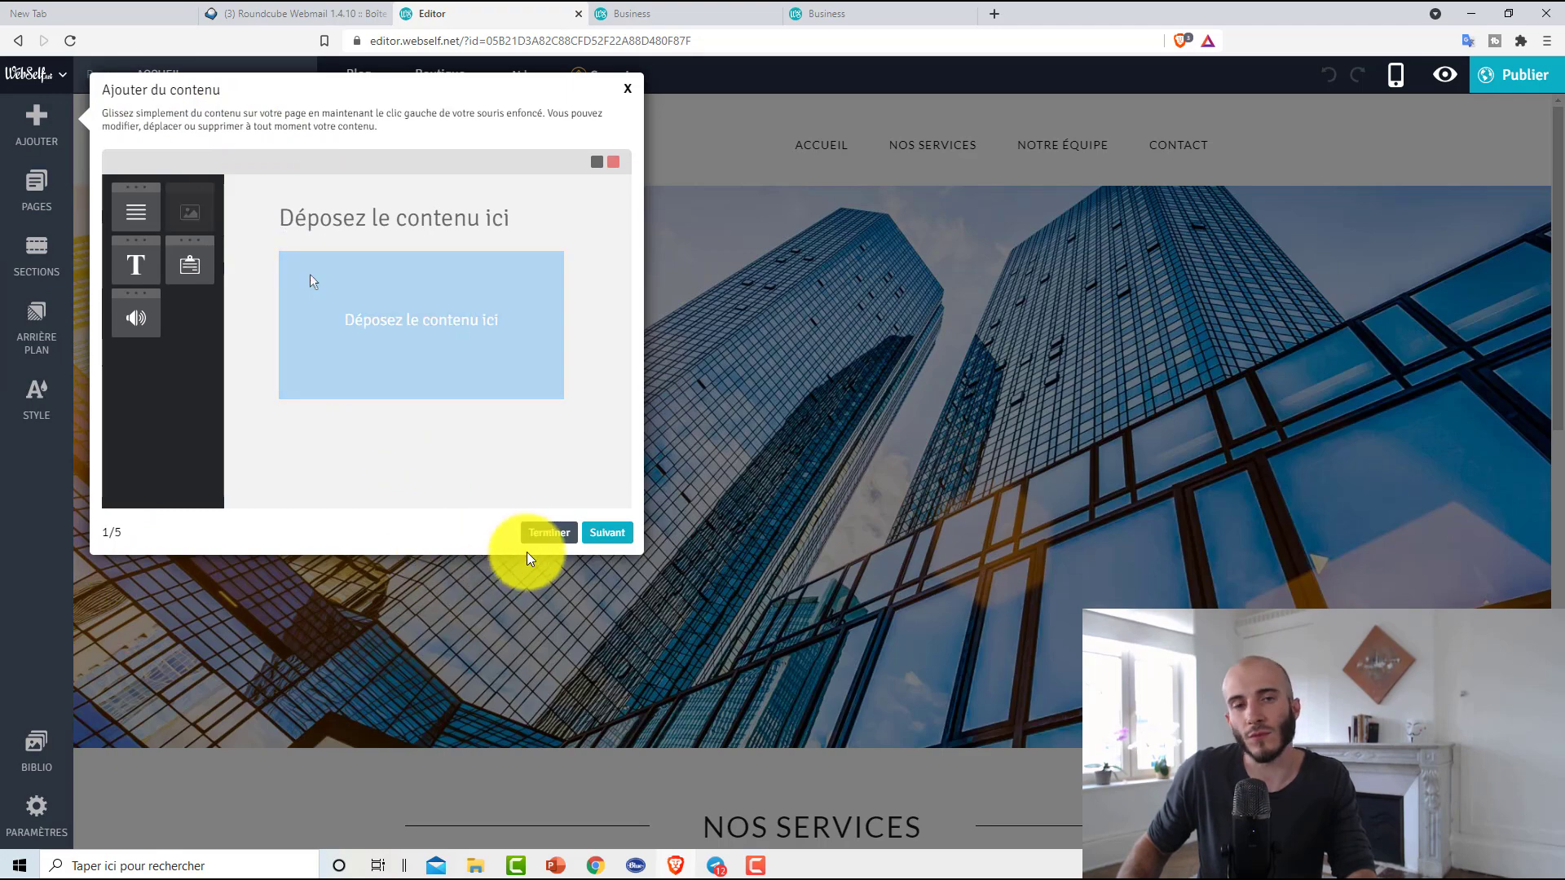
pyautogui.click(543, 538)
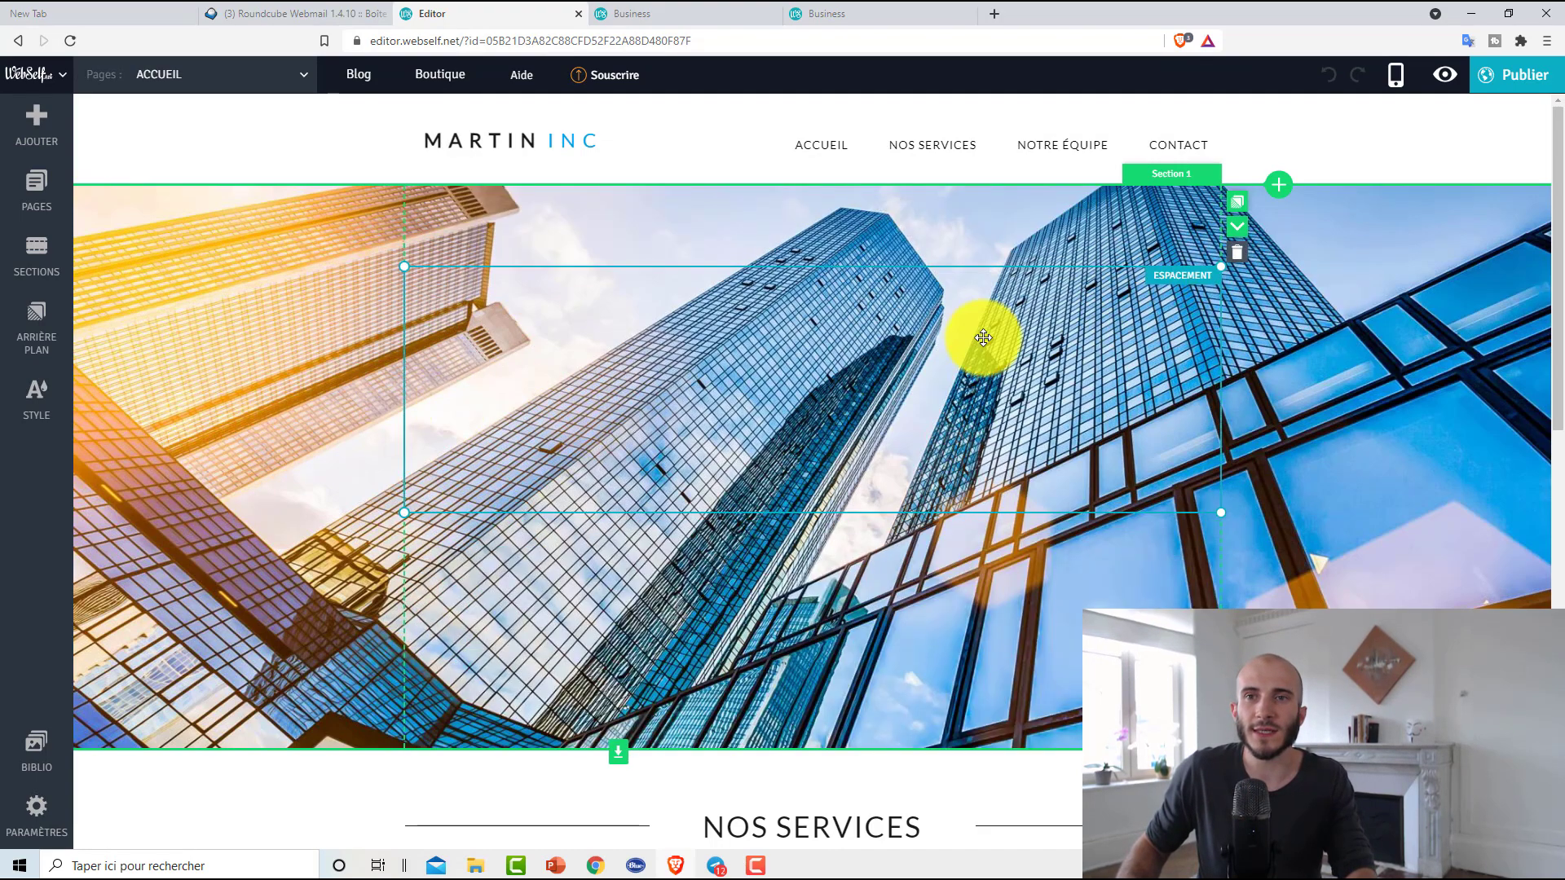
# Preview the site's home page as visitors see it, and return to the editor.
pyautogui.click(1444, 78)
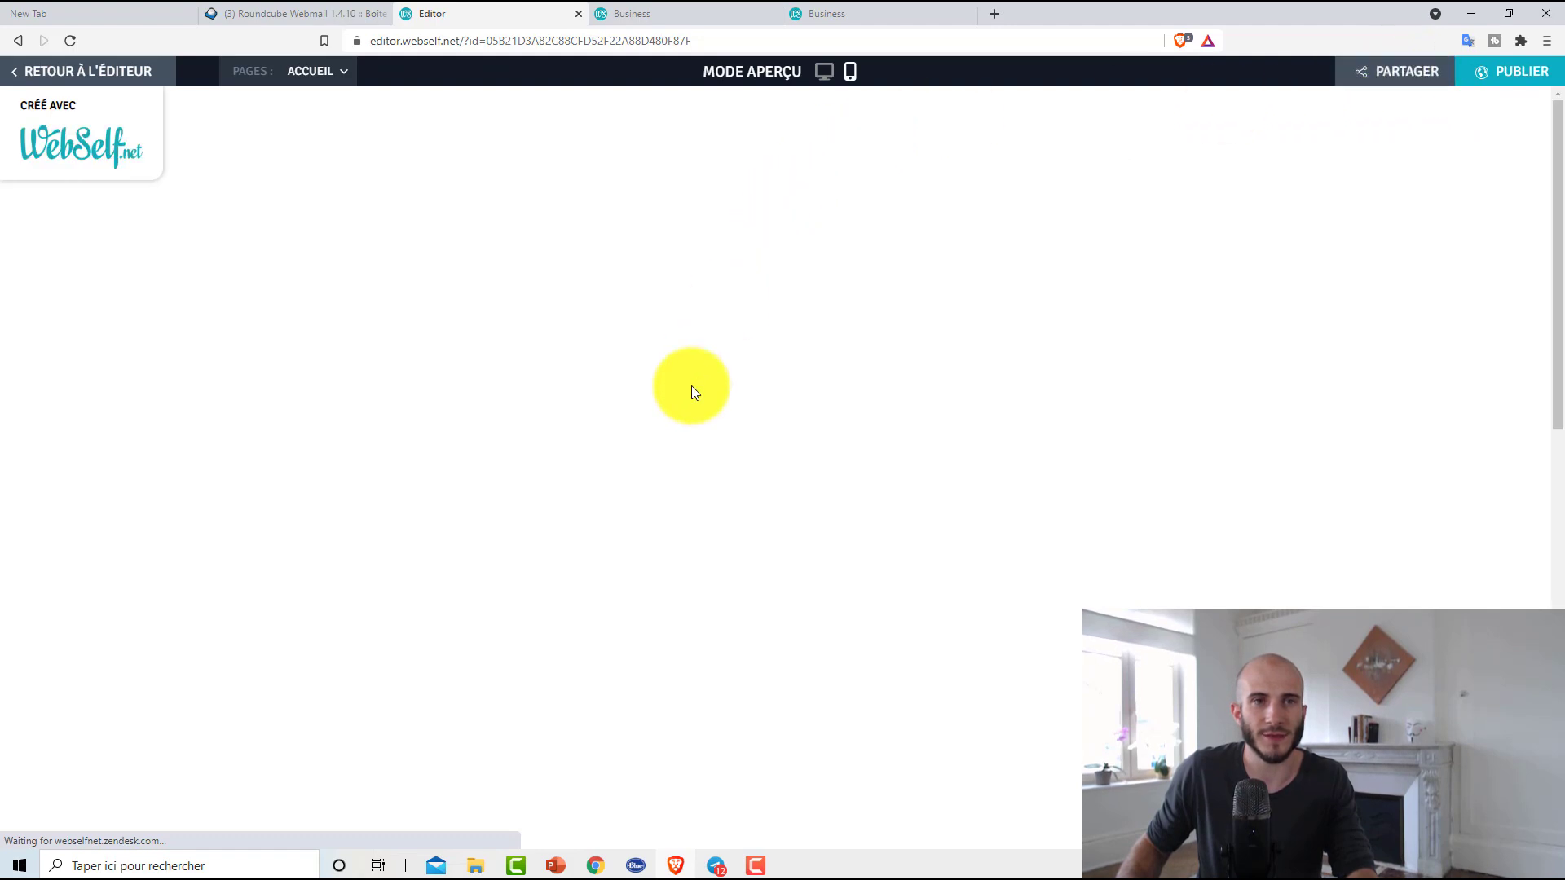
pyautogui.scroll(-15, 587, 342)
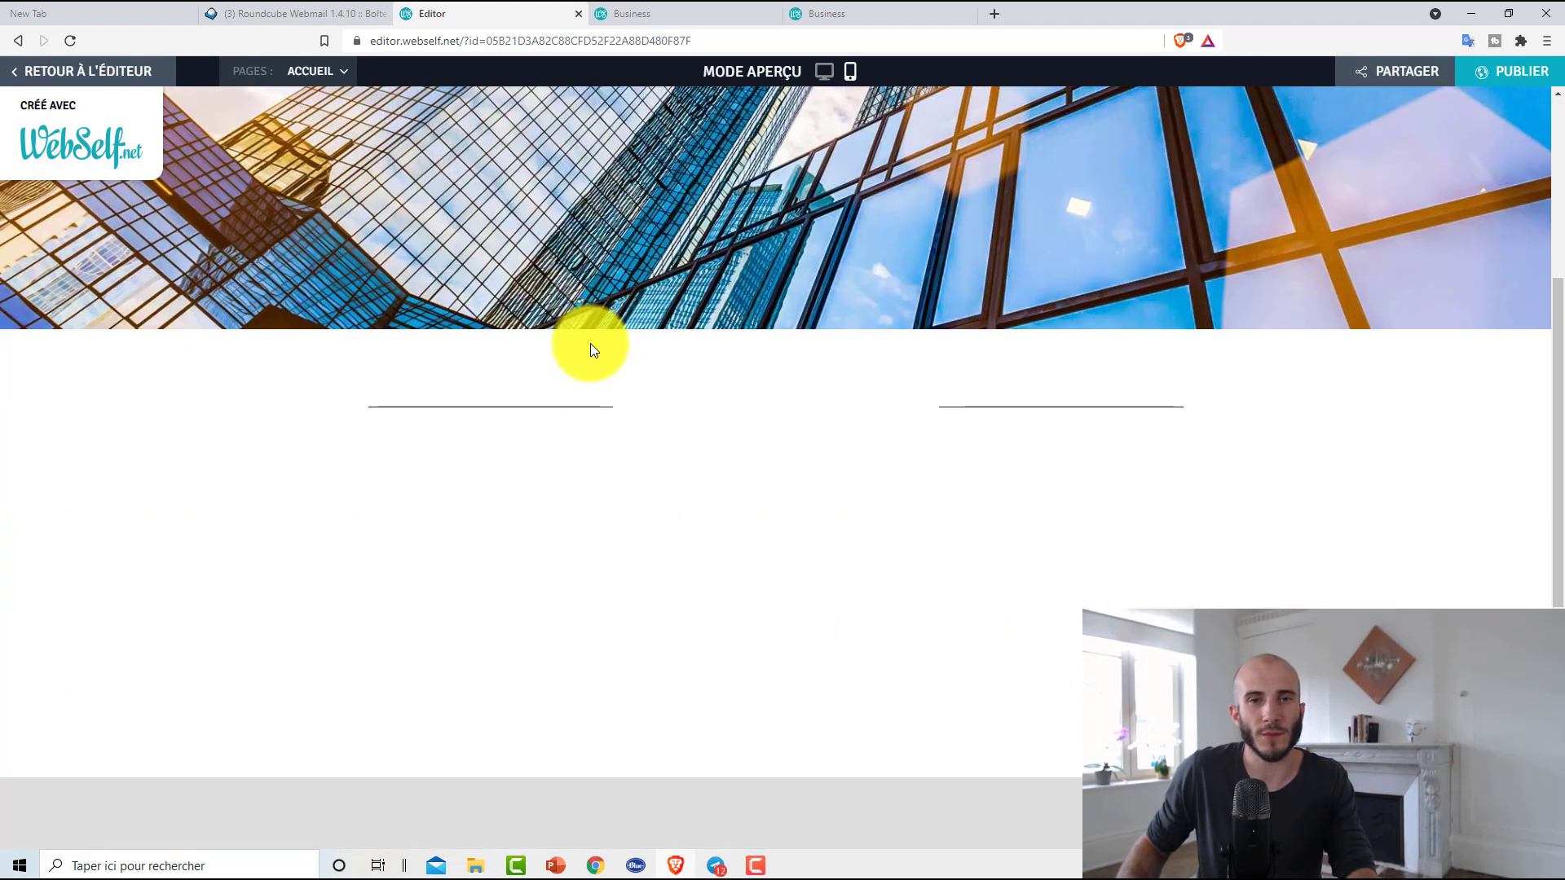
pyautogui.scroll(15, 609, 391)
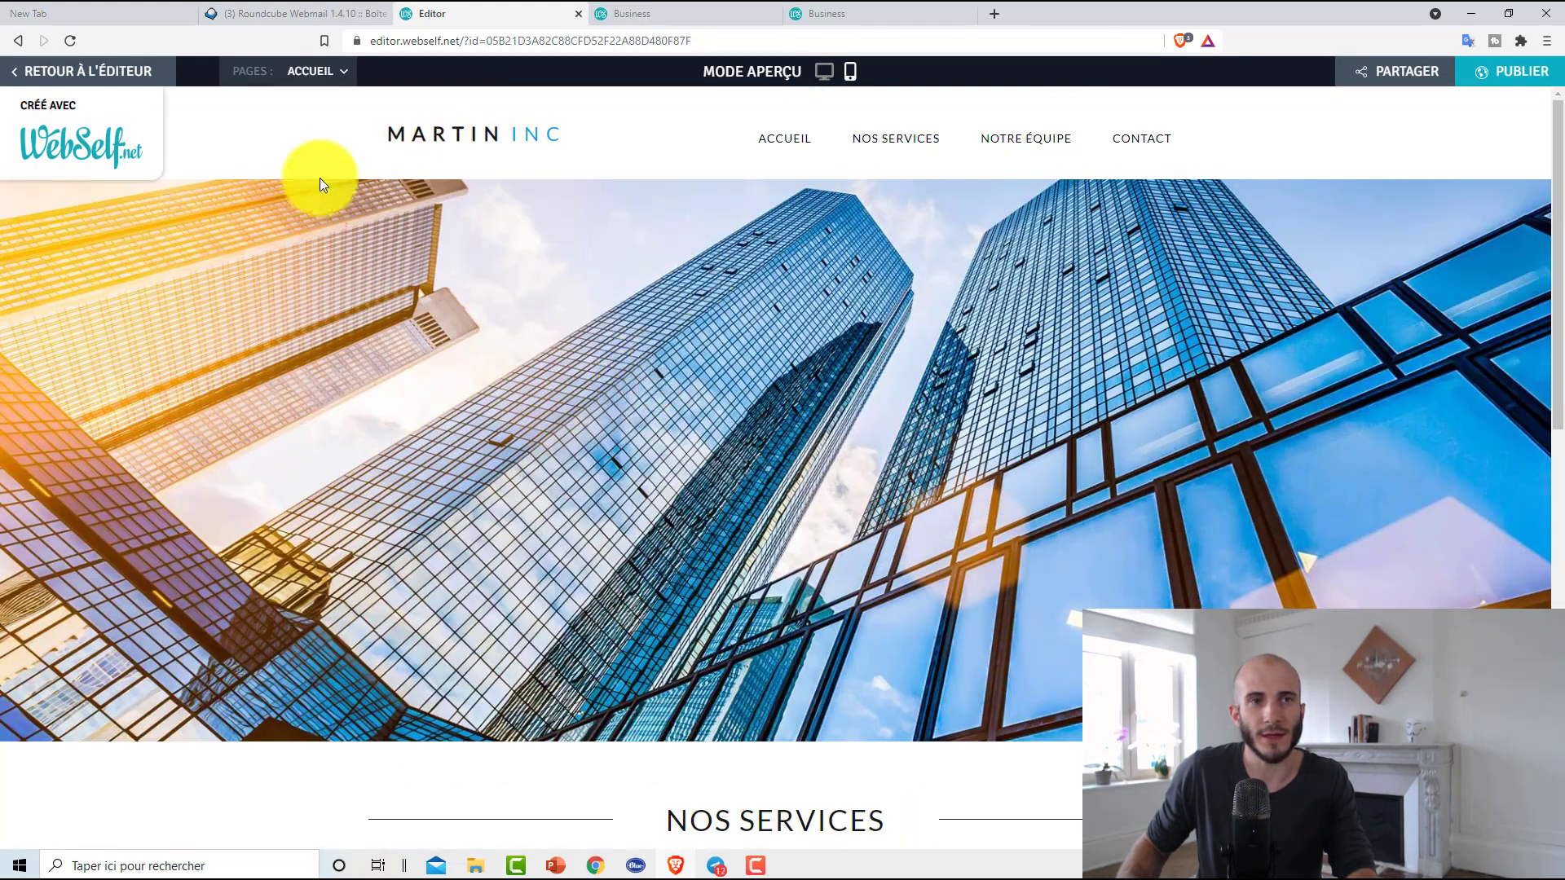
pyautogui.click(114, 72)
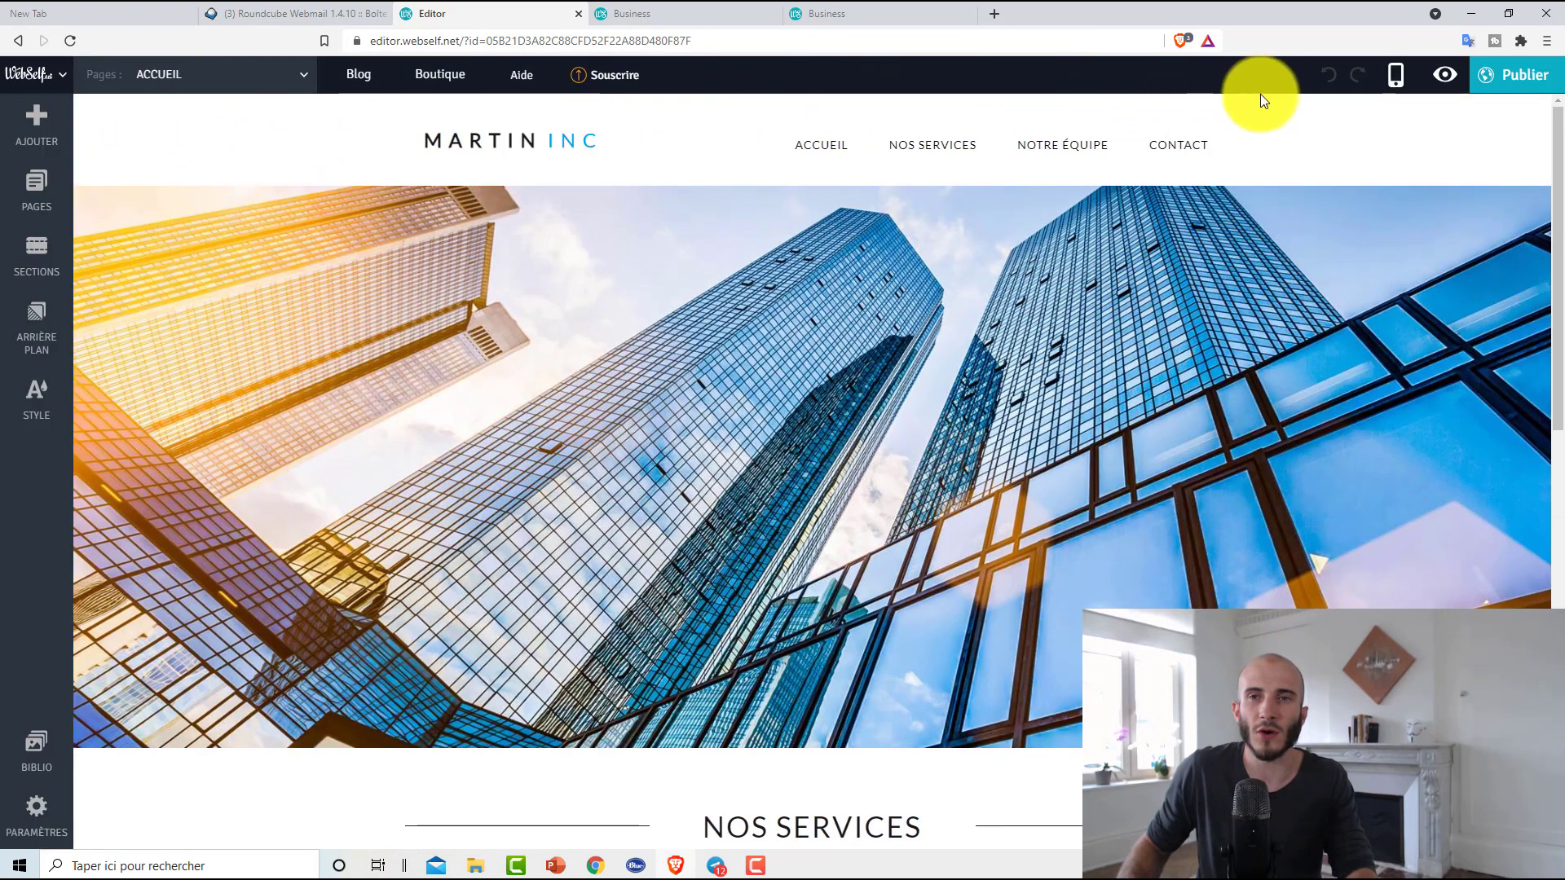
# Examine the mobile version of the home page, and return to the desktop view.
pyautogui.click(1396, 81)
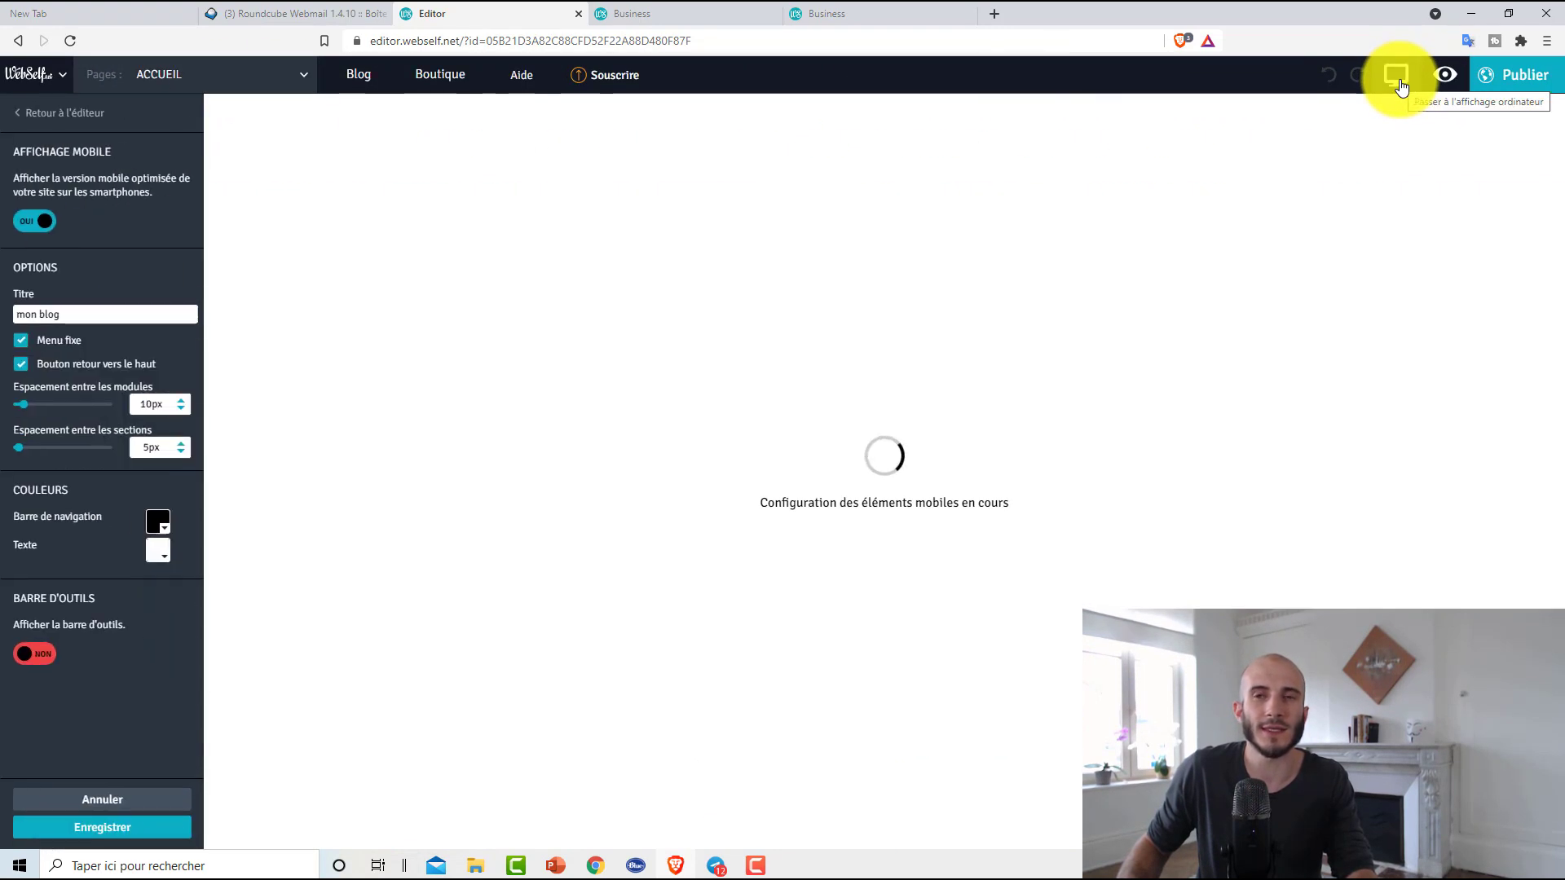
pyautogui.scroll(-15, 897, 383)
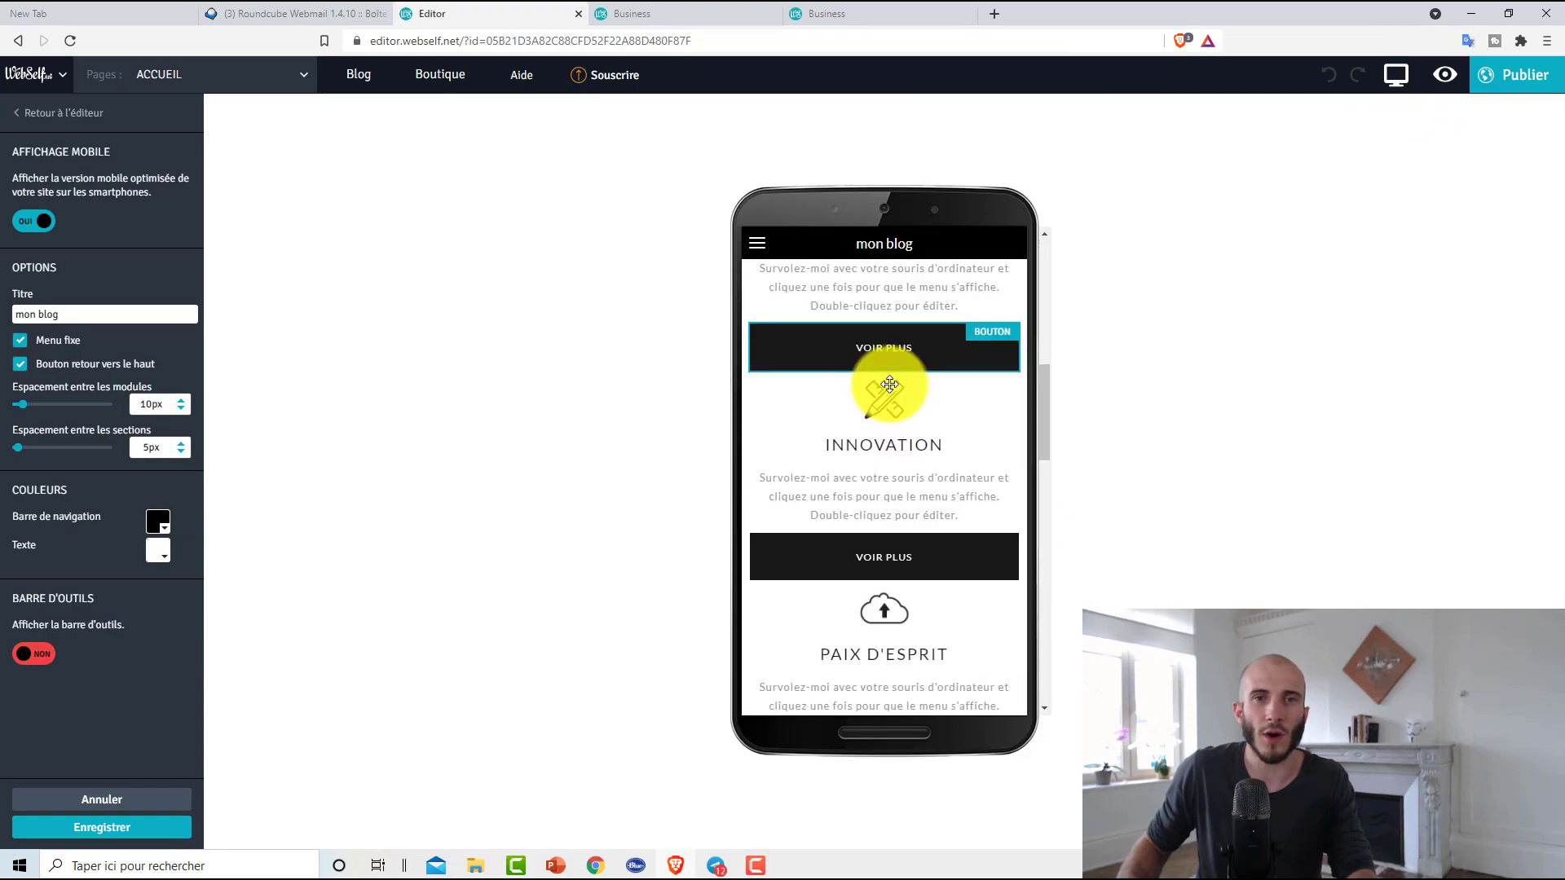
pyautogui.scroll(15, 891, 498)
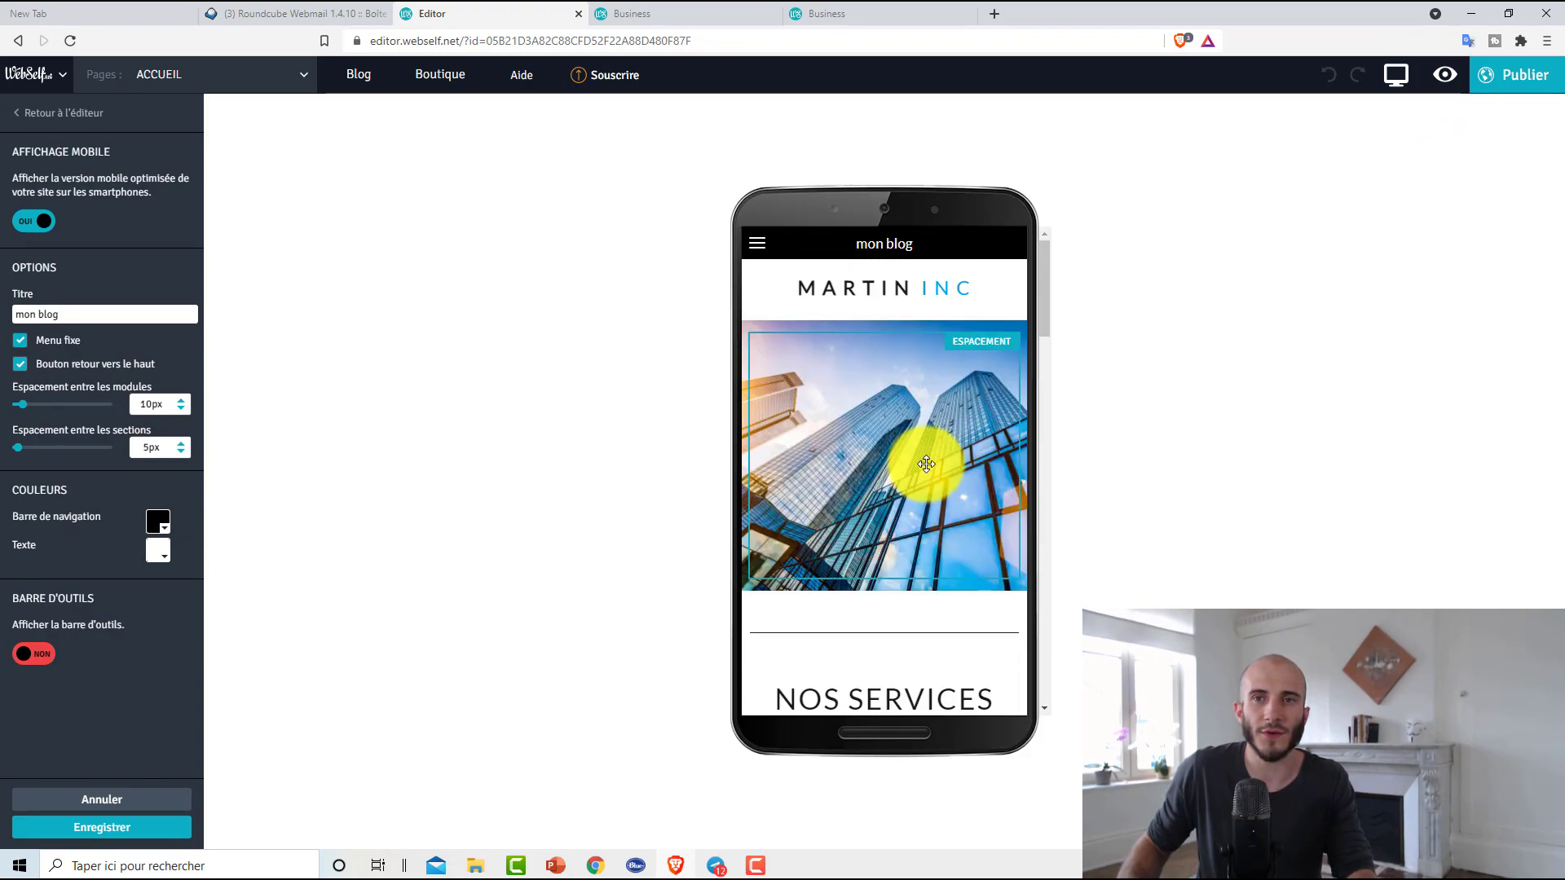
pyautogui.click(1399, 83)
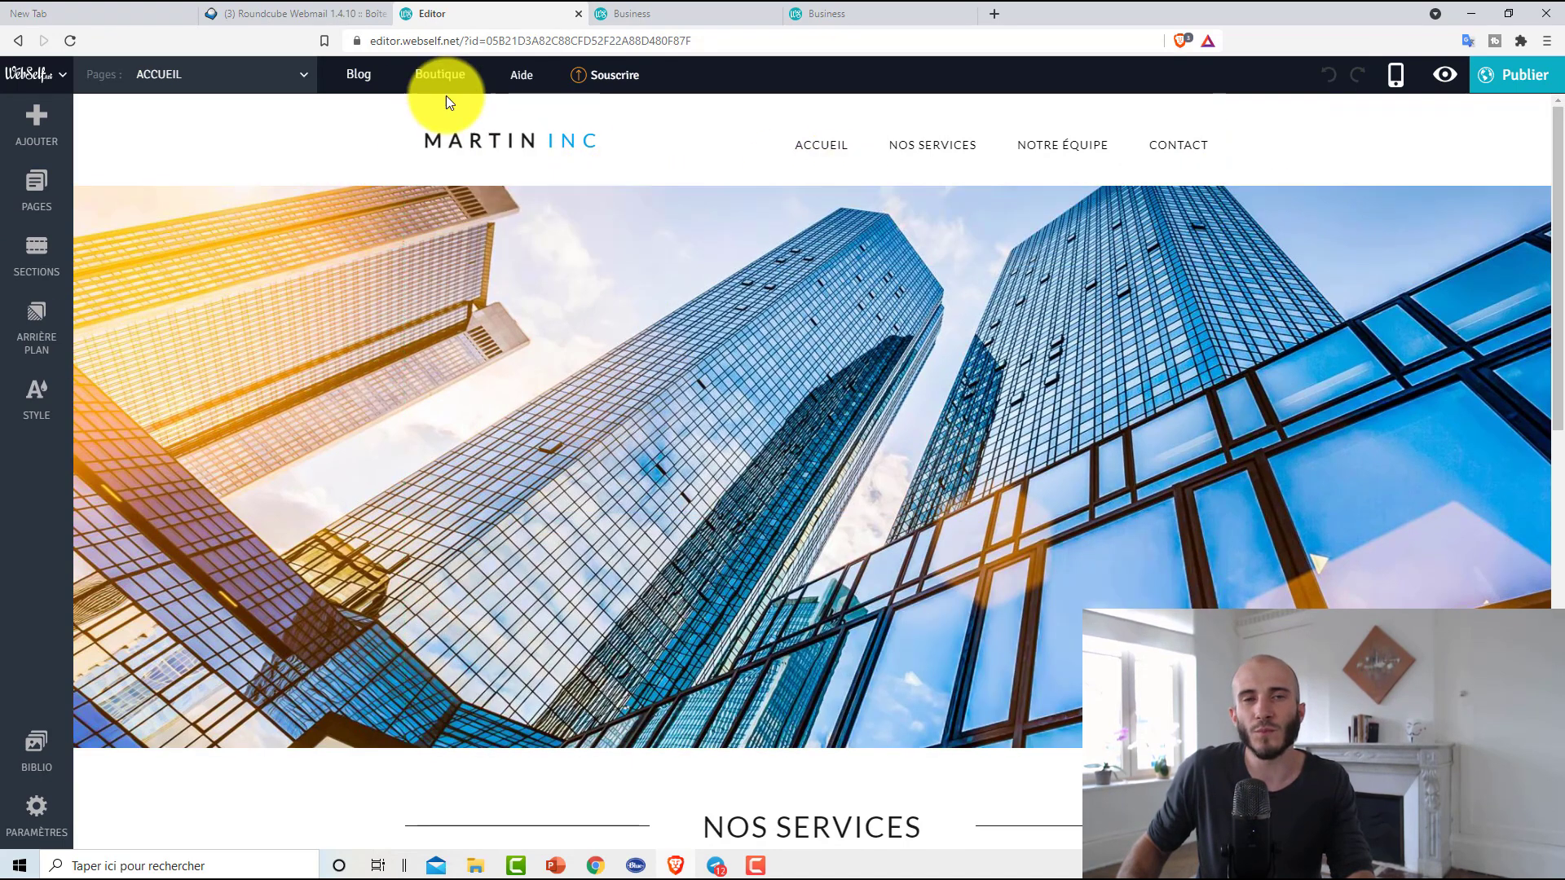
# Examine the editing options of the paragraph under the Croissance heading, and close its text editor without saving.
pyautogui.scroll(-2, 868, 239)
pyautogui.scroll(-4, 875, 235)
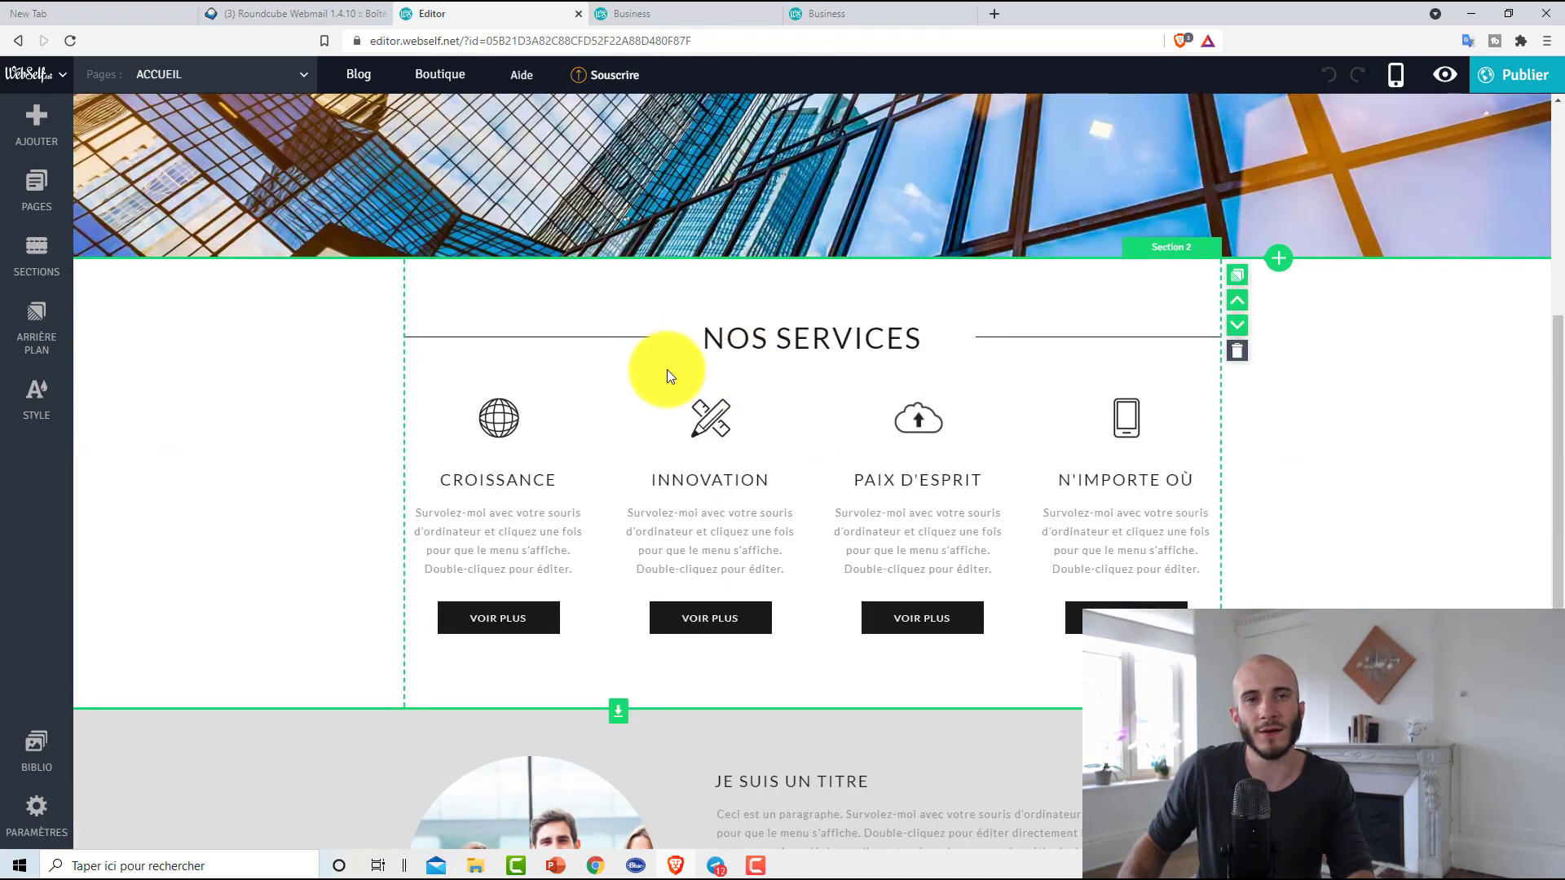
pyautogui.scroll(1, 698, 272)
pyautogui.scroll(5, 770, 405)
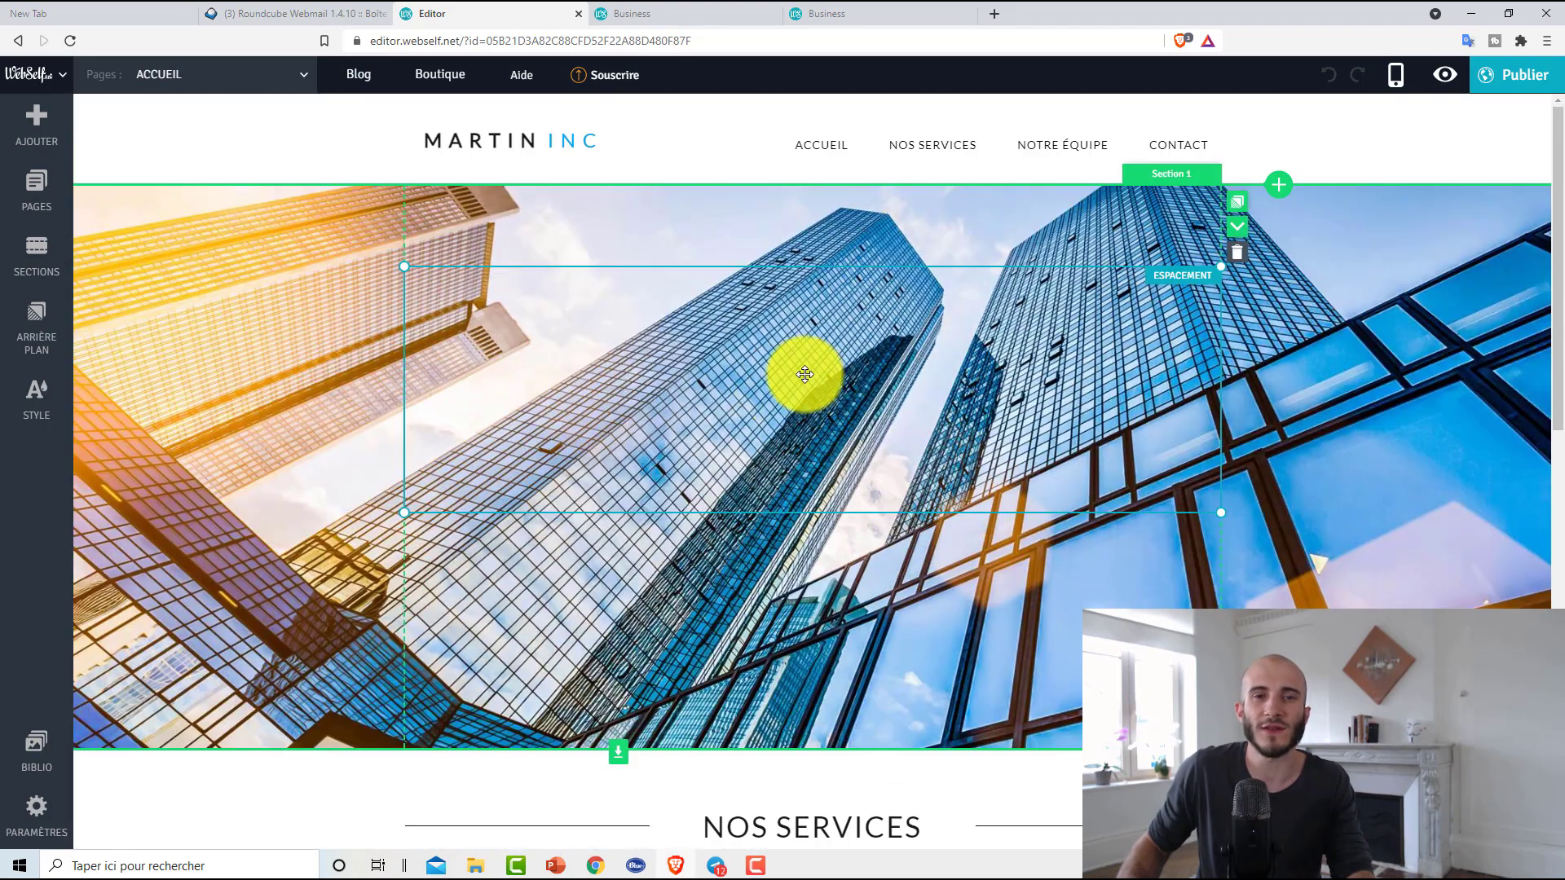
pyautogui.scroll(-4, 796, 384)
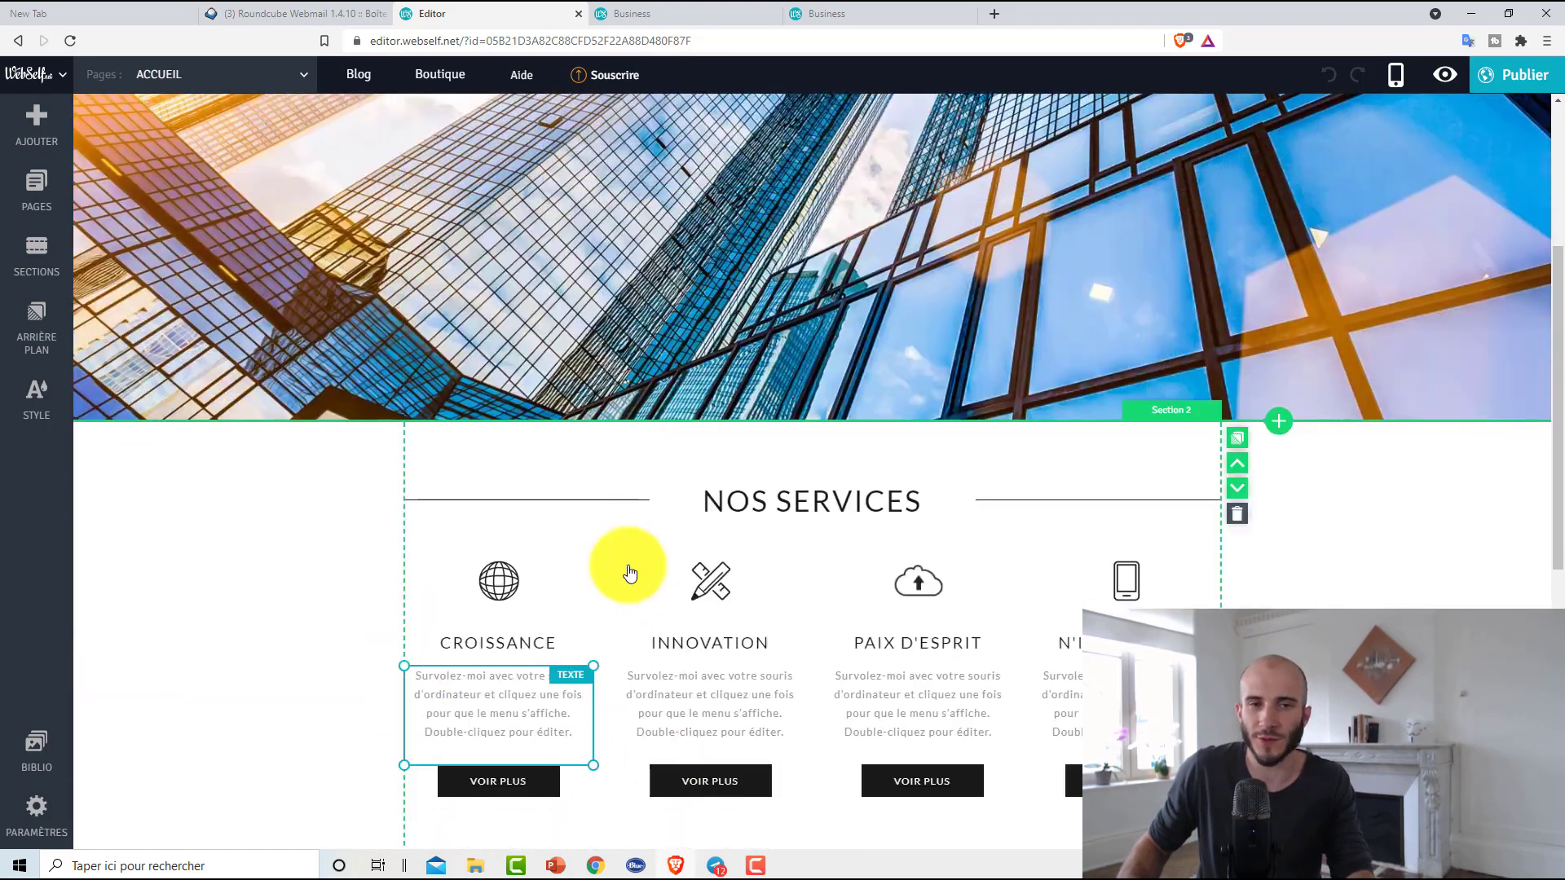
pyautogui.click(487, 693)
pyautogui.click(540, 522)
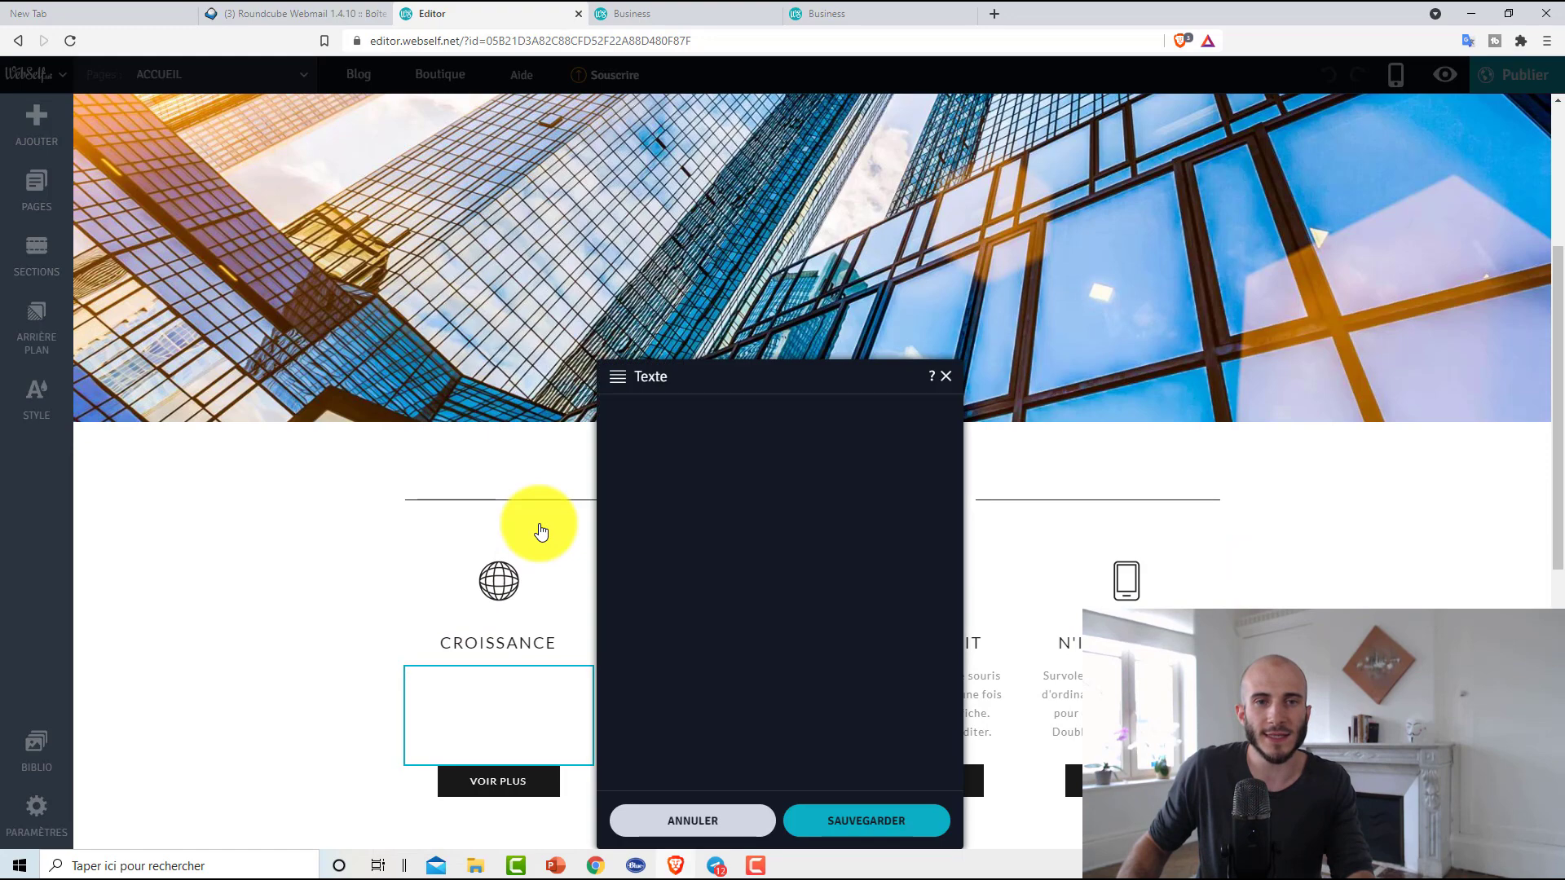
pyautogui.moveTo(627, 512); pyautogui.dragTo(949, 552)
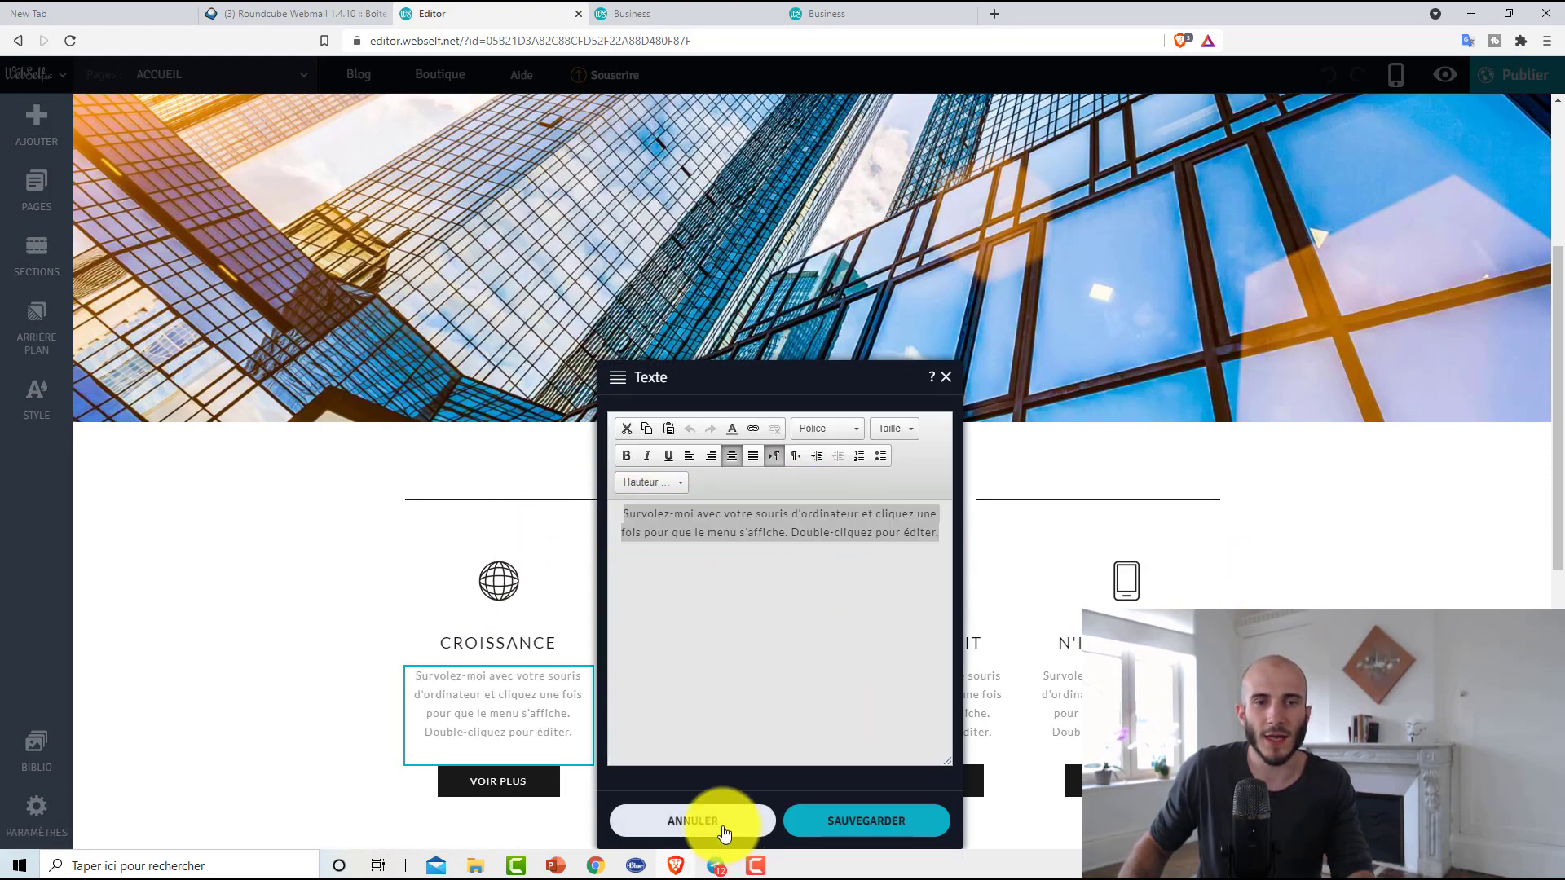
pyautogui.click(723, 831)
# Examine the image settings of the globe icon above Croissance without changing them, and look over the rest of the page.
pyautogui.click(481, 583)
pyautogui.click(559, 608)
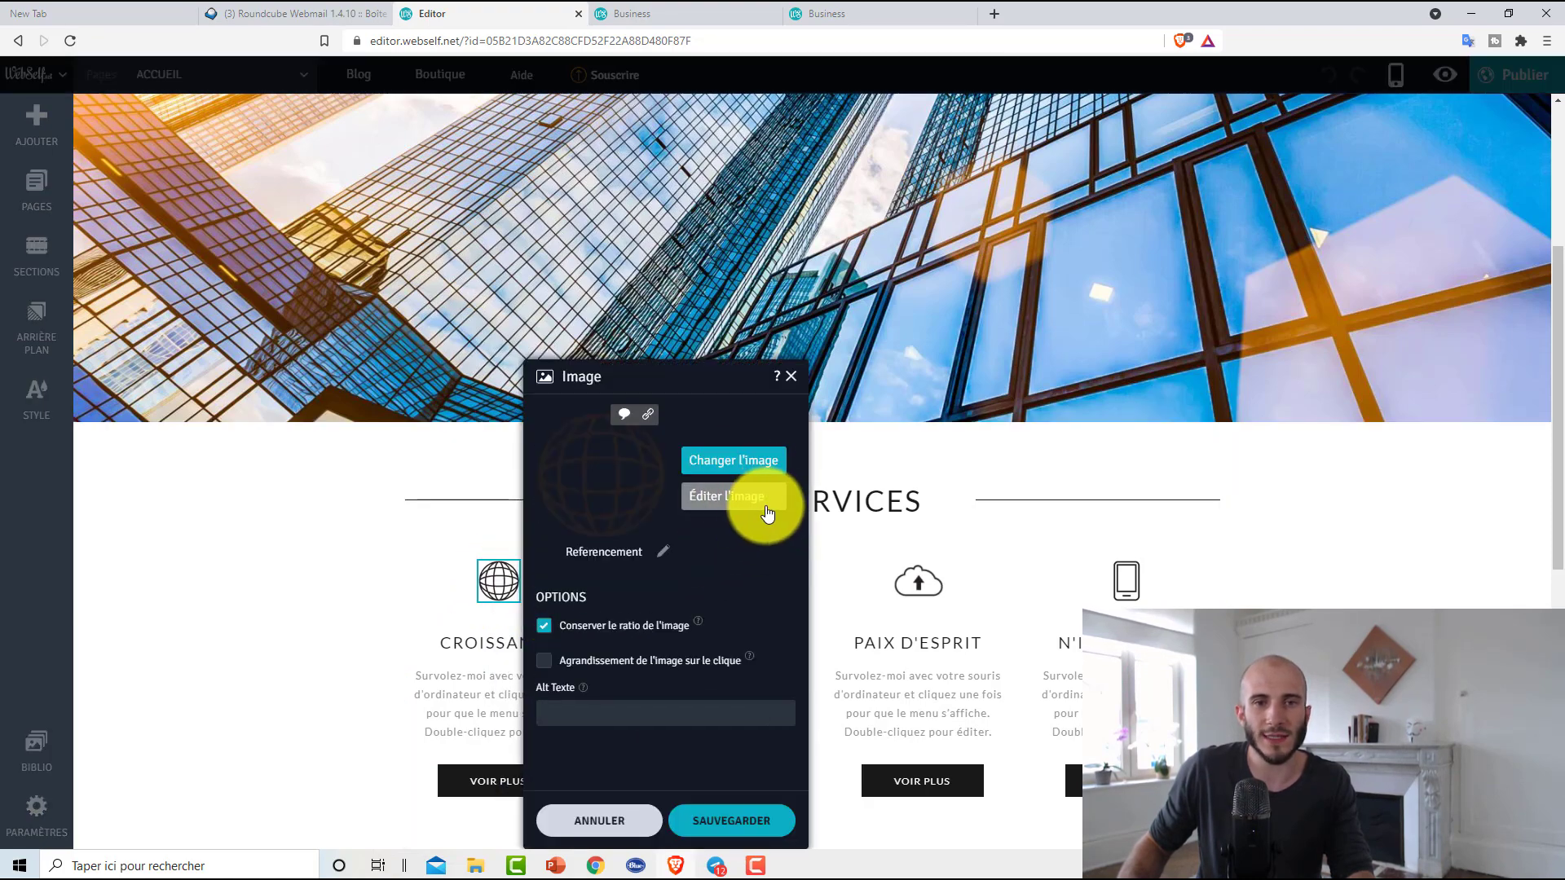
pyautogui.click(795, 385)
pyautogui.scroll(-8, 648, 540)
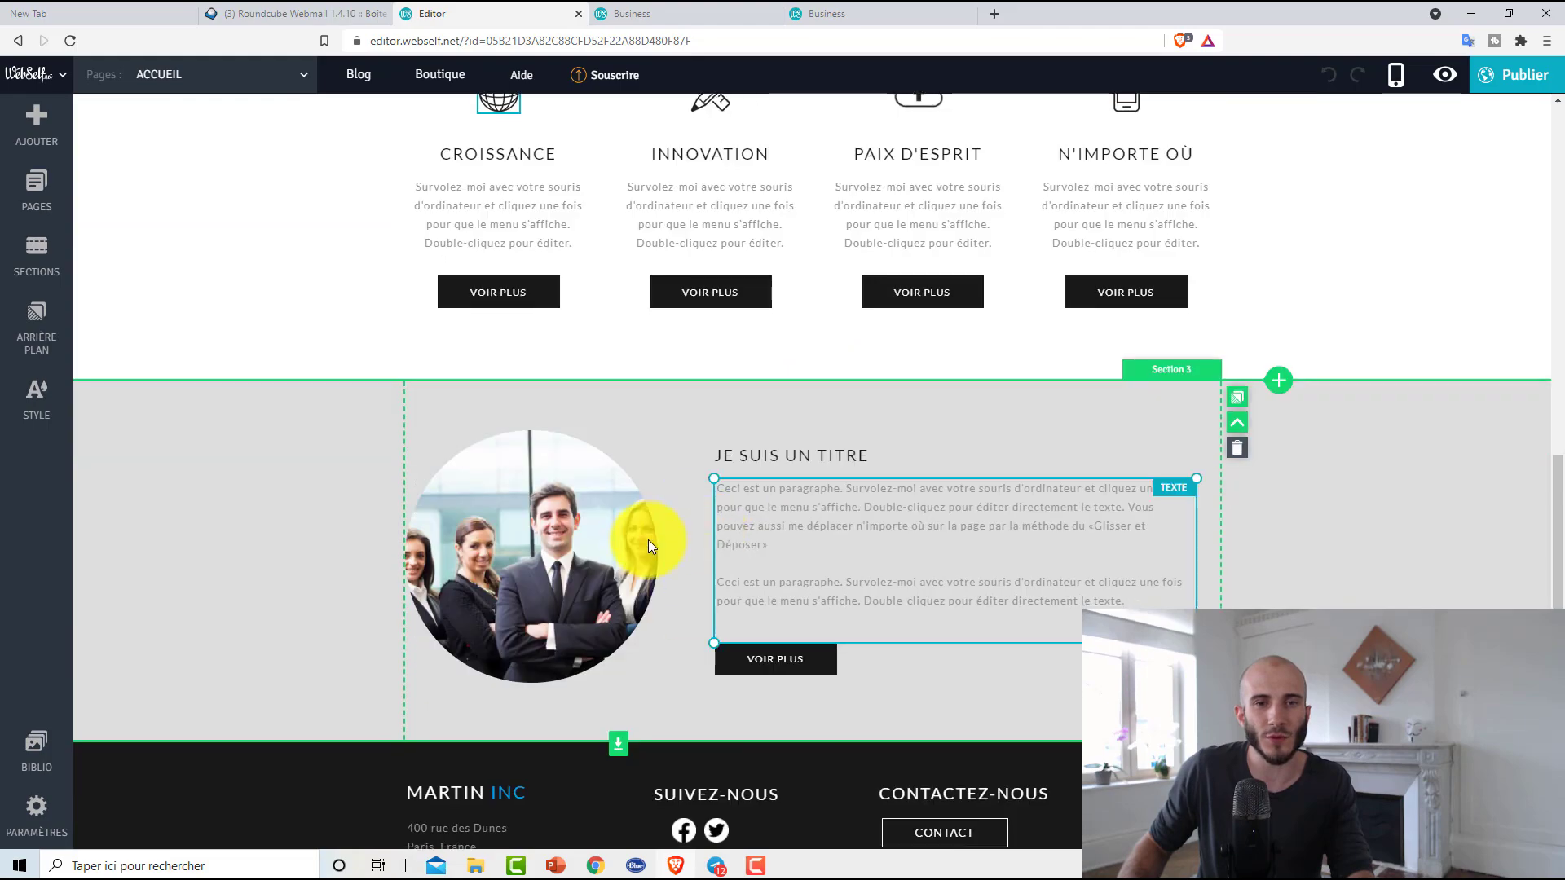
pyautogui.click(519, 467)
pyautogui.scroll(12, 773, 453)
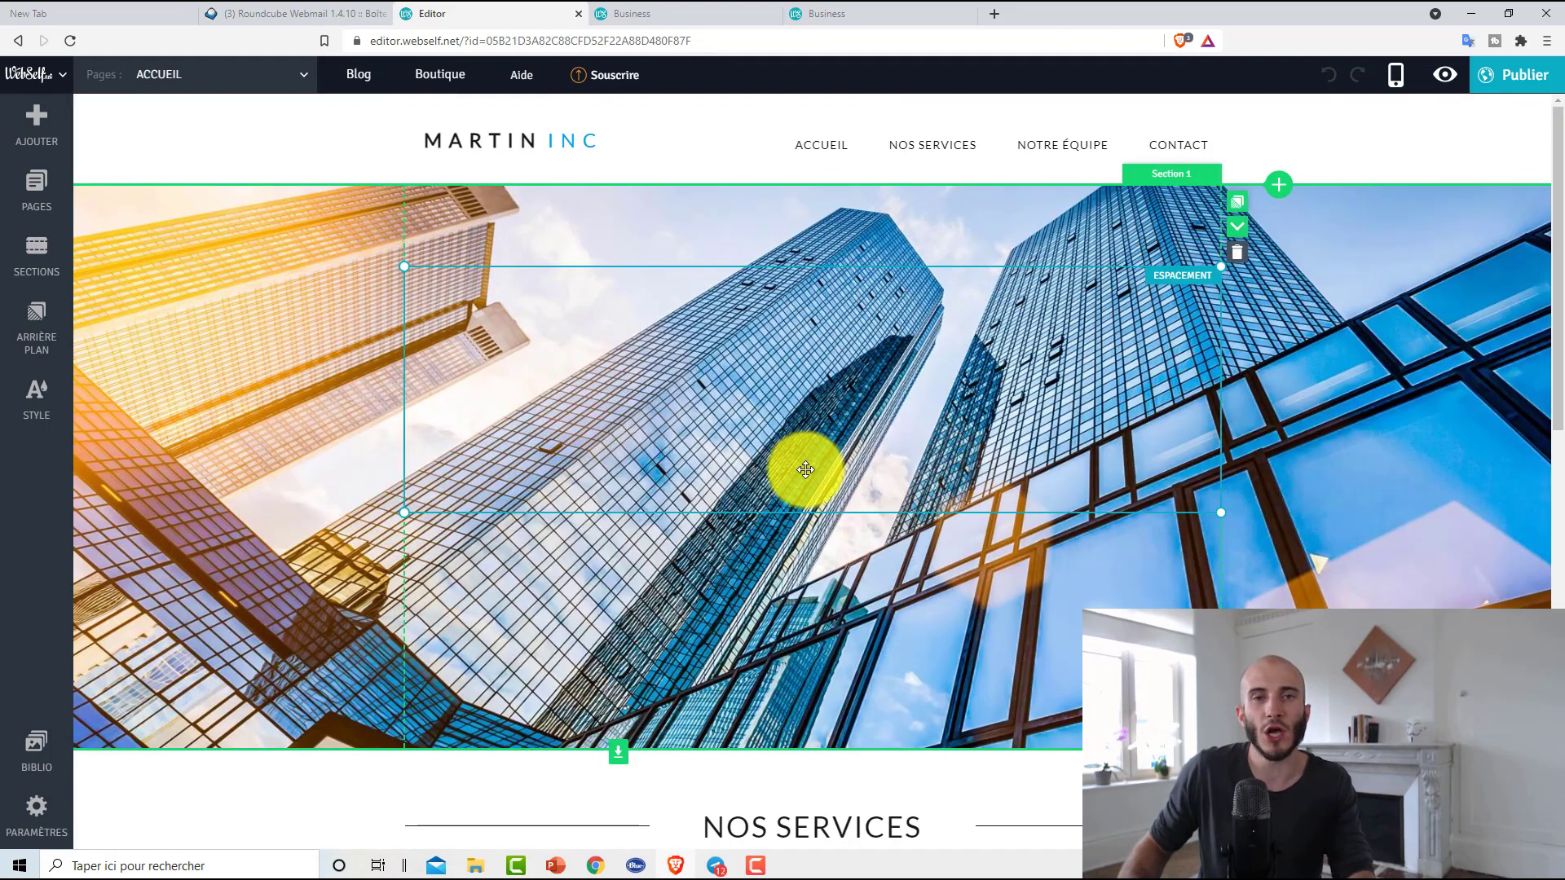
# Examine the content types that can be added at the start of Section 2, without adding any.
pyautogui.scroll(-4, 786, 489)
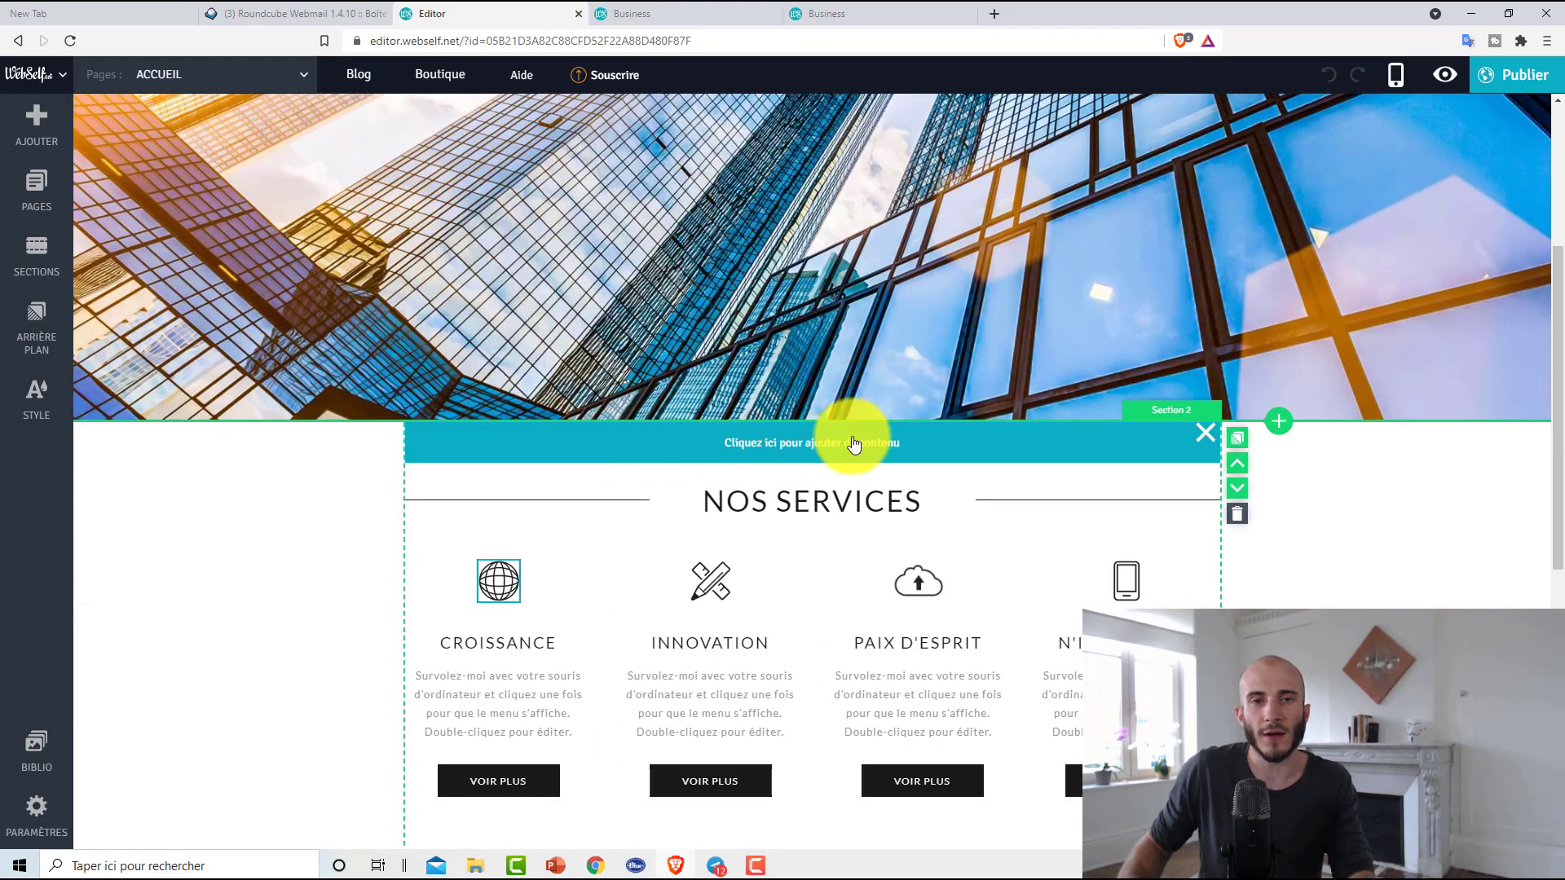
pyautogui.click(853, 454)
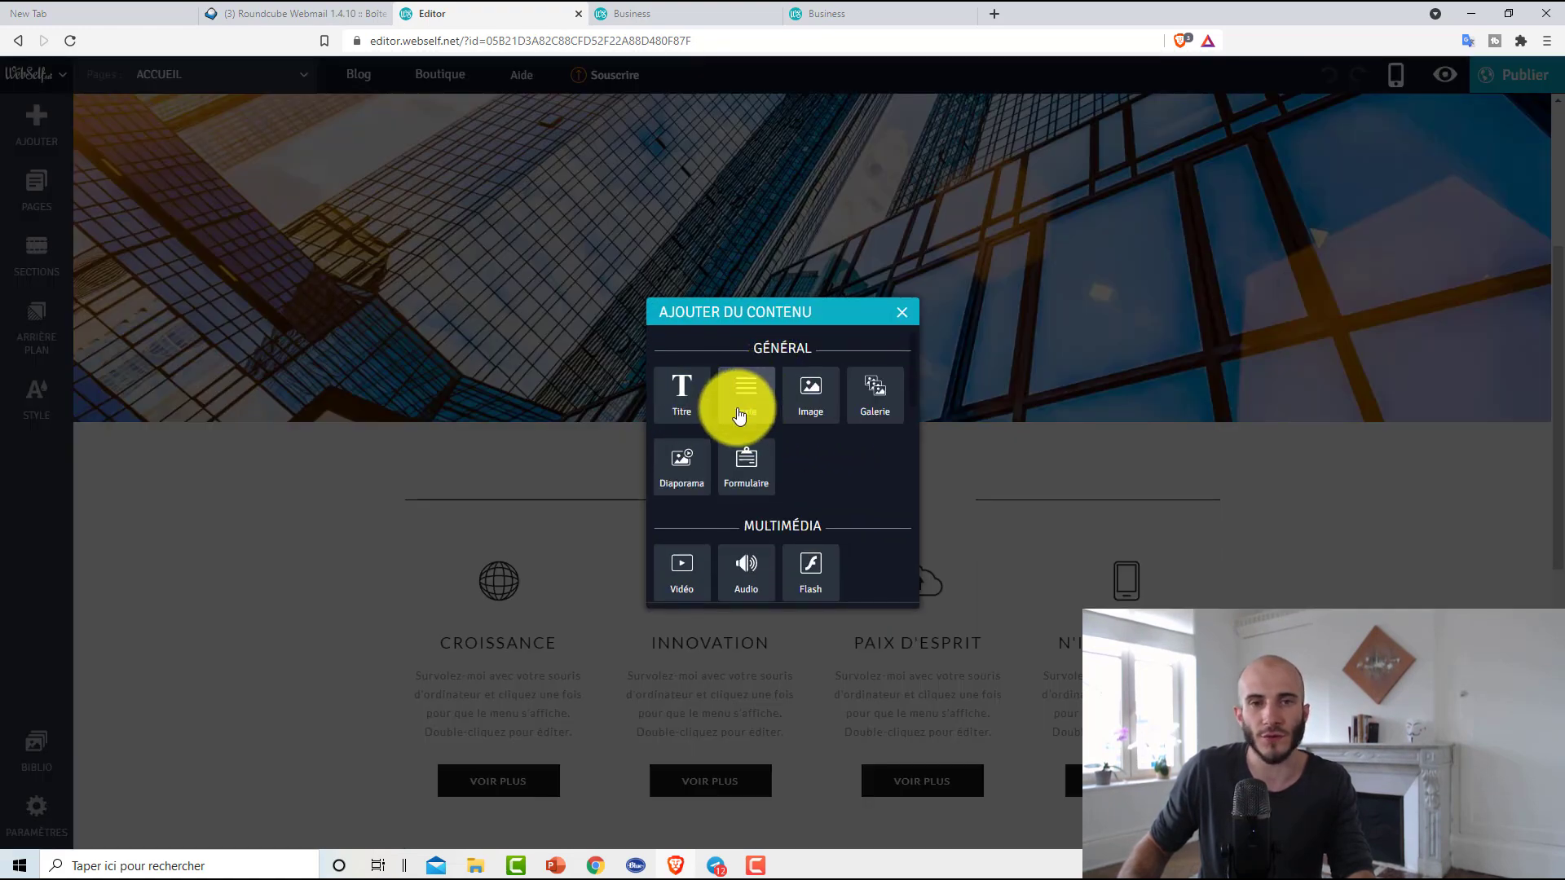
pyautogui.click(900, 320)
pyautogui.scroll(4, 867, 617)
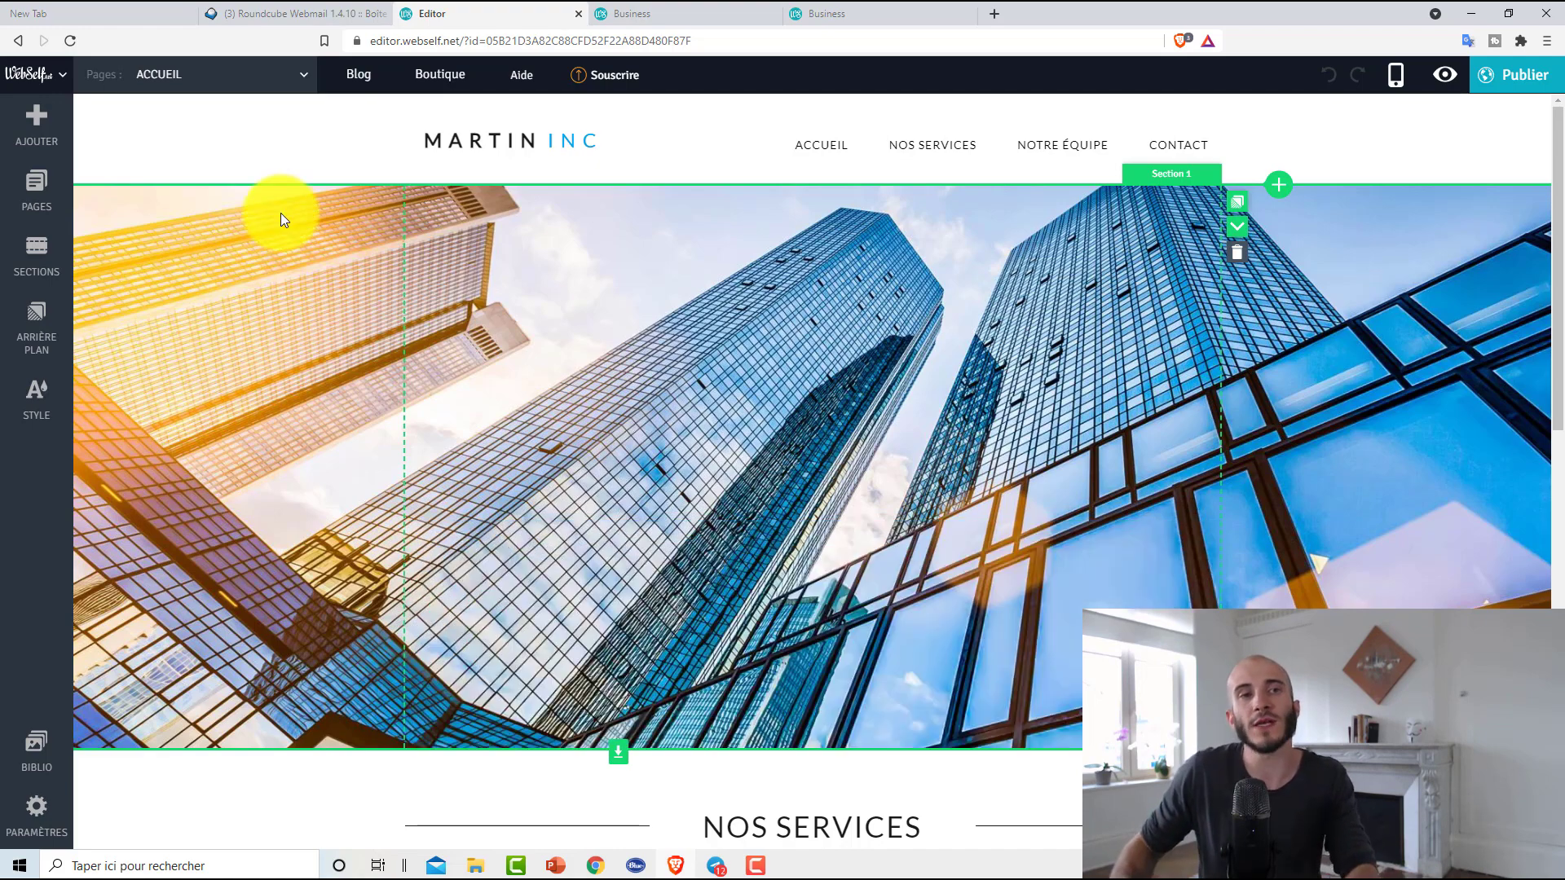
# Add a text block to the Nos Services section, between the icons and the Croissance and Innovation headings.
pyautogui.click(42, 134)
pyautogui.scroll(-5, 126, 199)
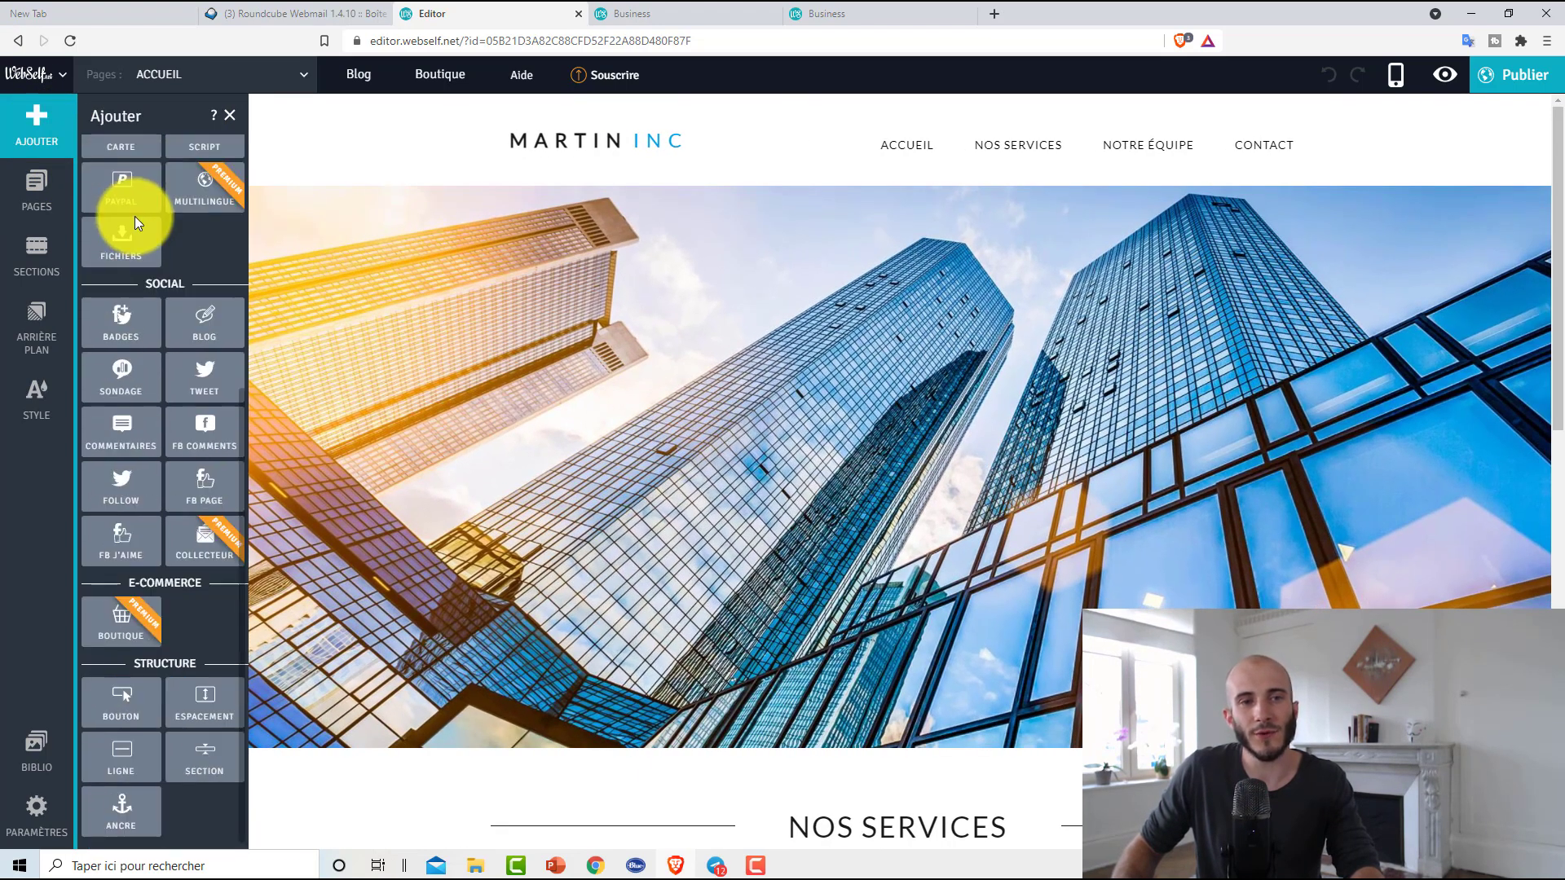
pyautogui.scroll(5, 146, 310)
pyautogui.scroll(-6, 937, 481)
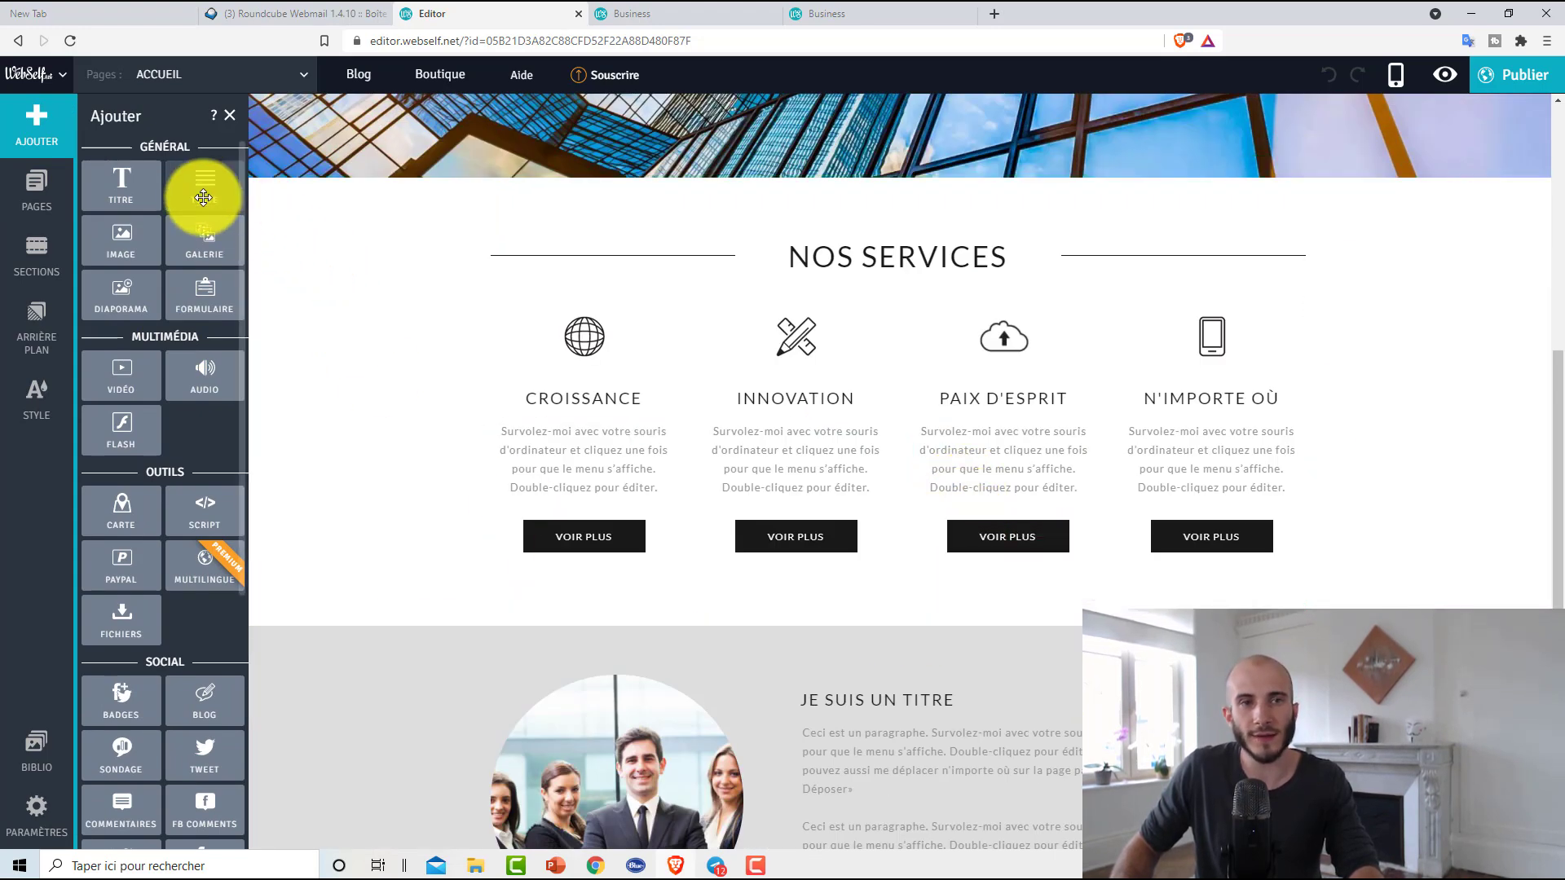
pyautogui.moveTo(203, 183); pyautogui.dragTo(902, 377)
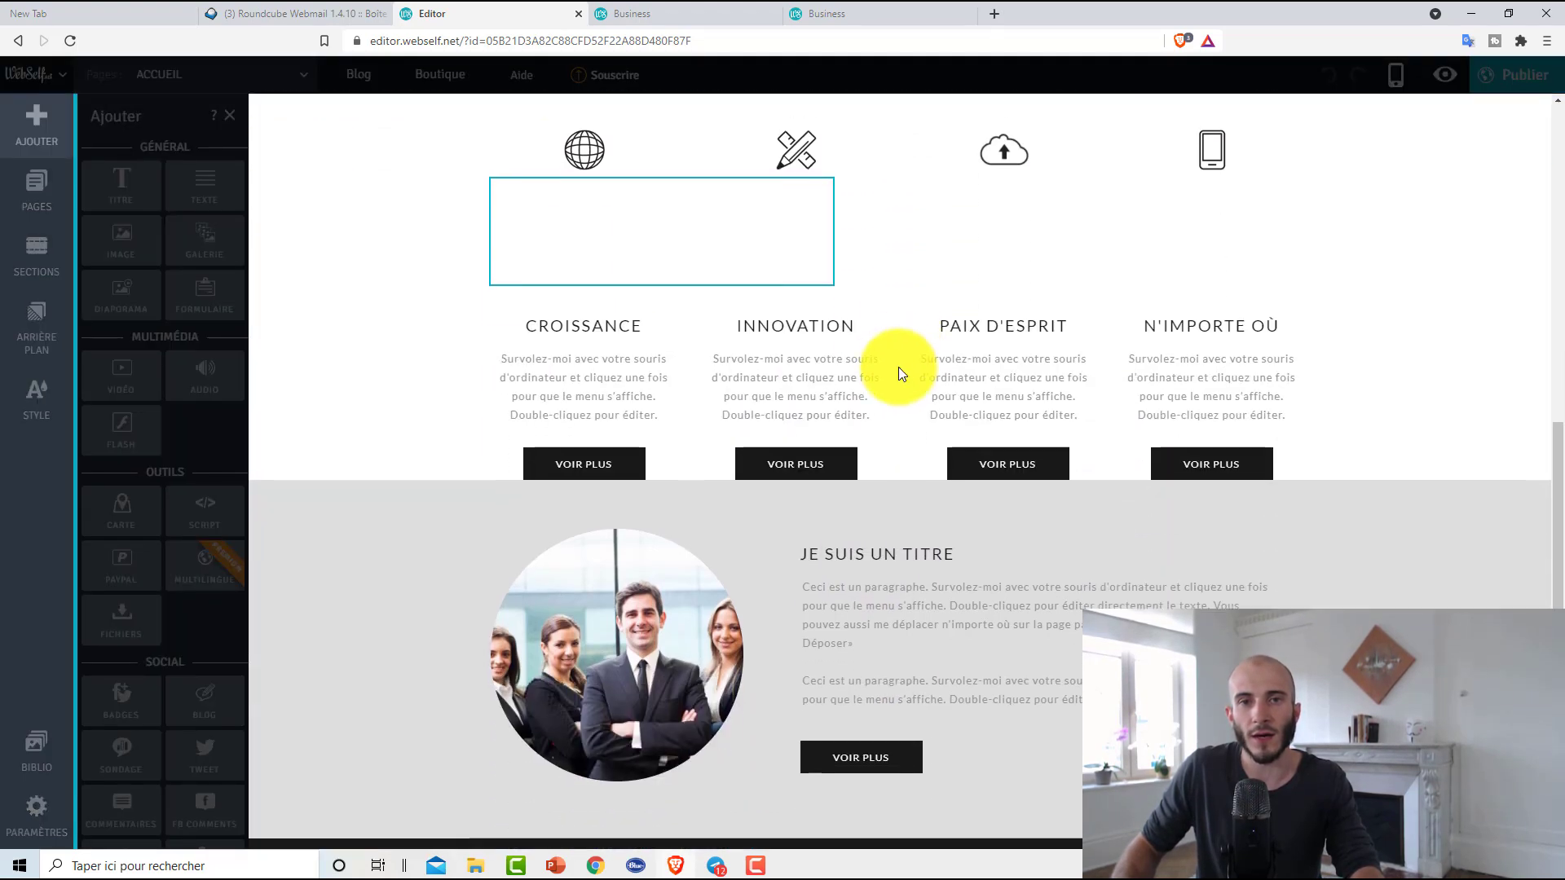
# Cancel the new text block in the Nos Services section without saving it.
pyautogui.hotkey('ctrl', 'a')
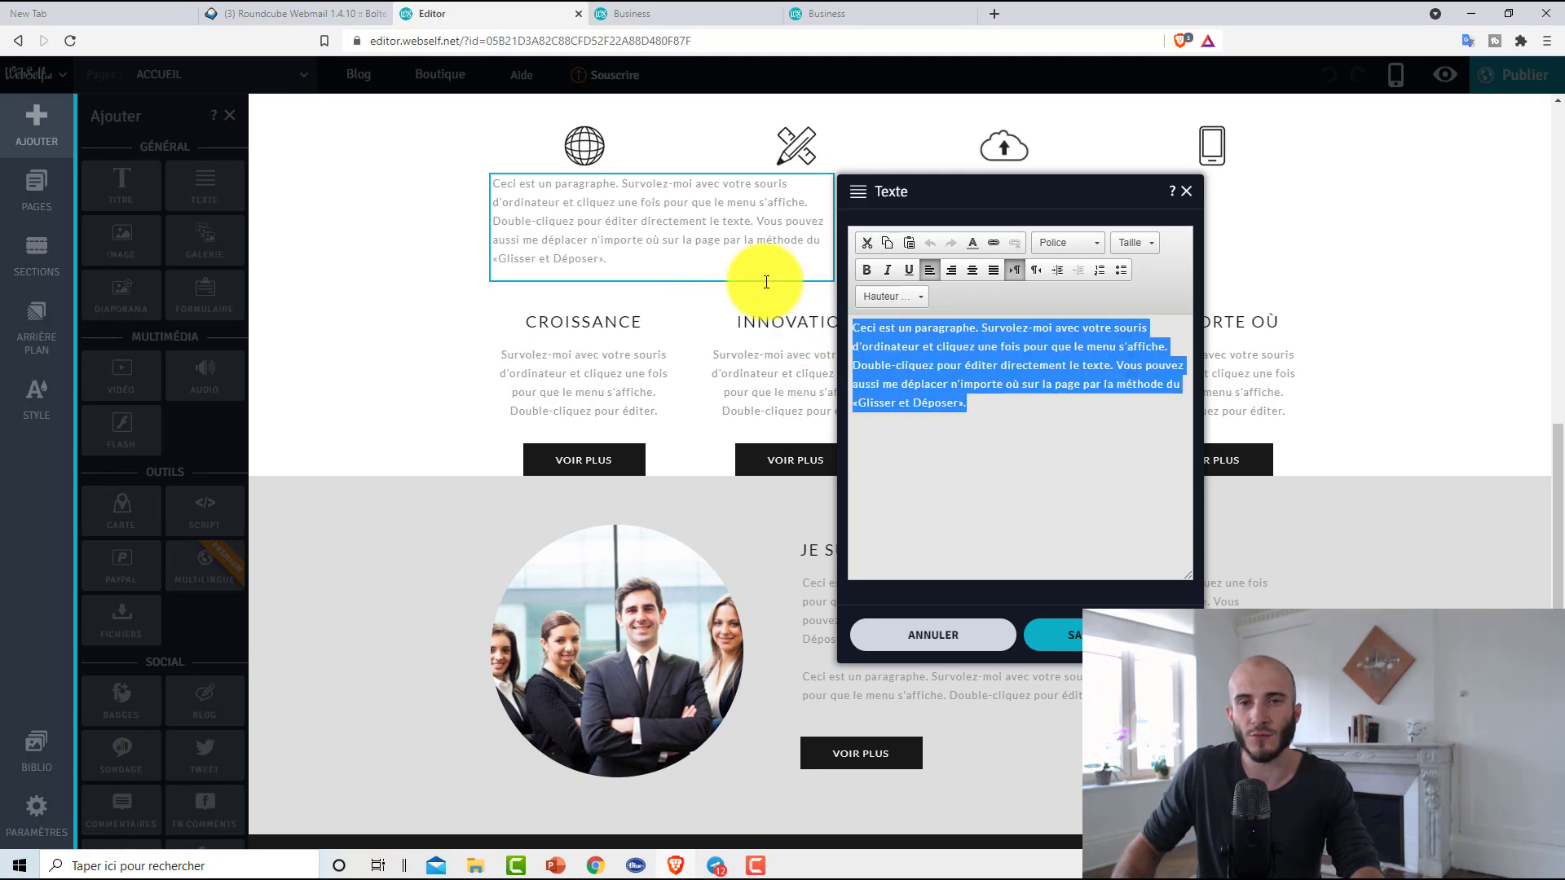
pyautogui.click(1009, 637)
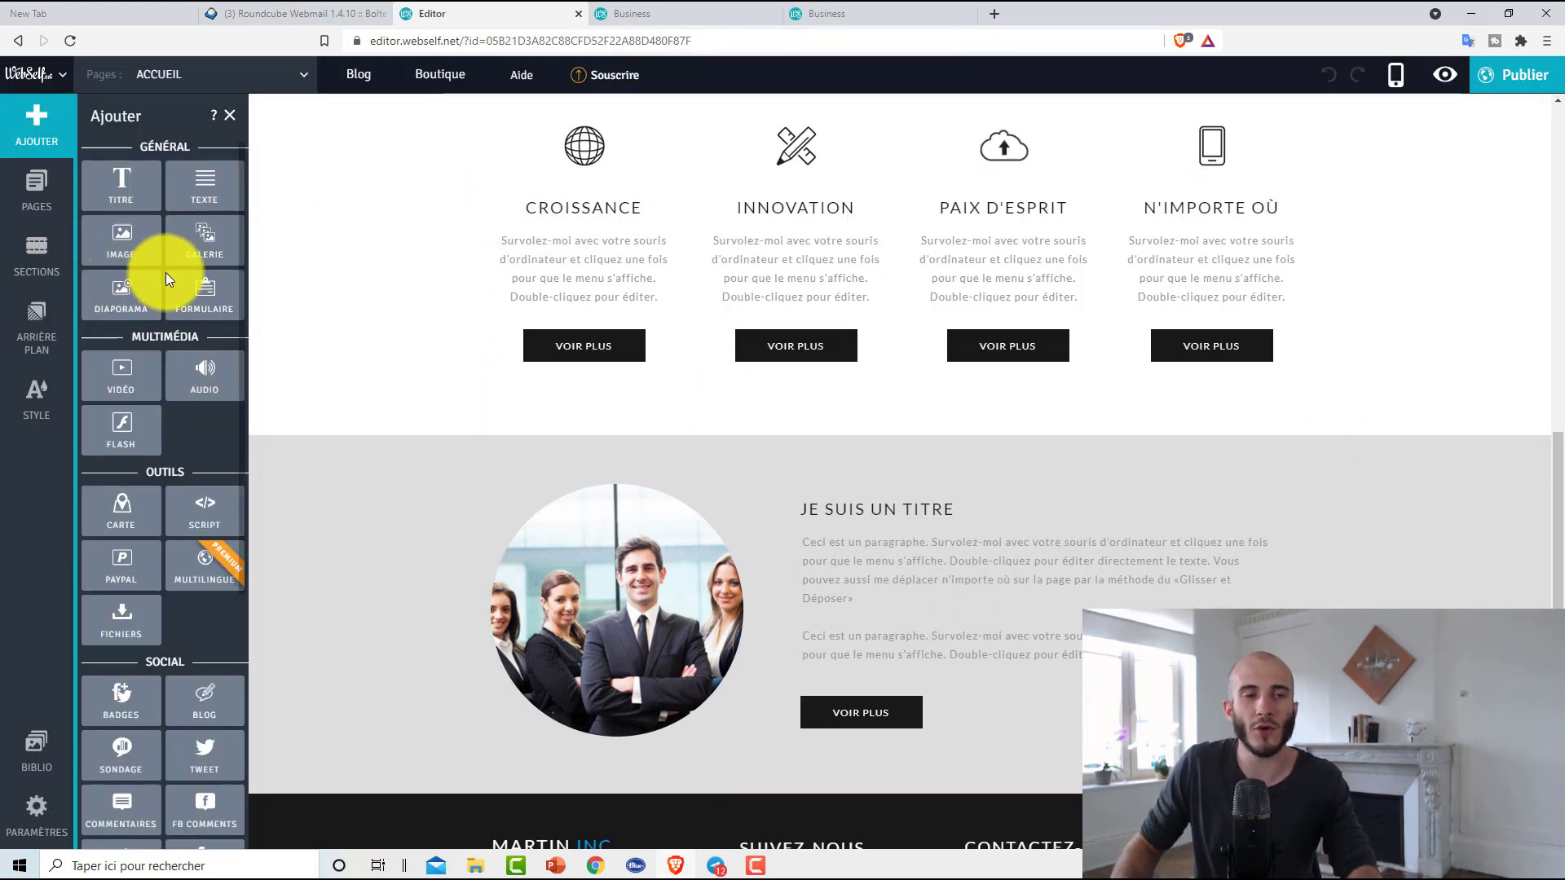
# Try to add a PayPal element at the start of Section 3, above the team photo, and cancel its settings.
pyautogui.scroll(-5, 143, 428)
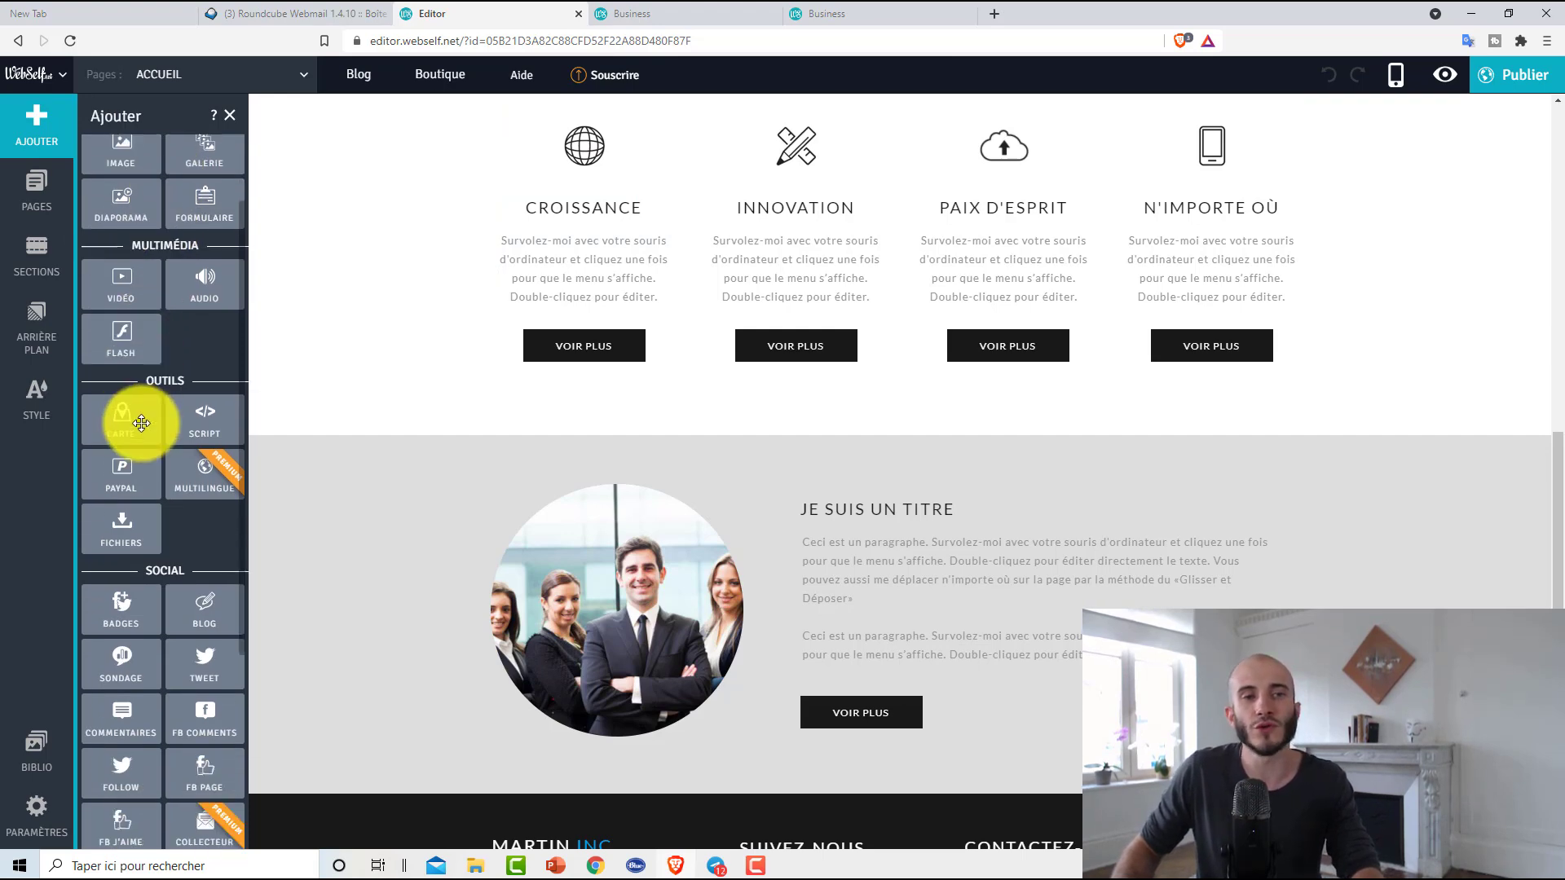
pyautogui.scroll(5, 146, 460)
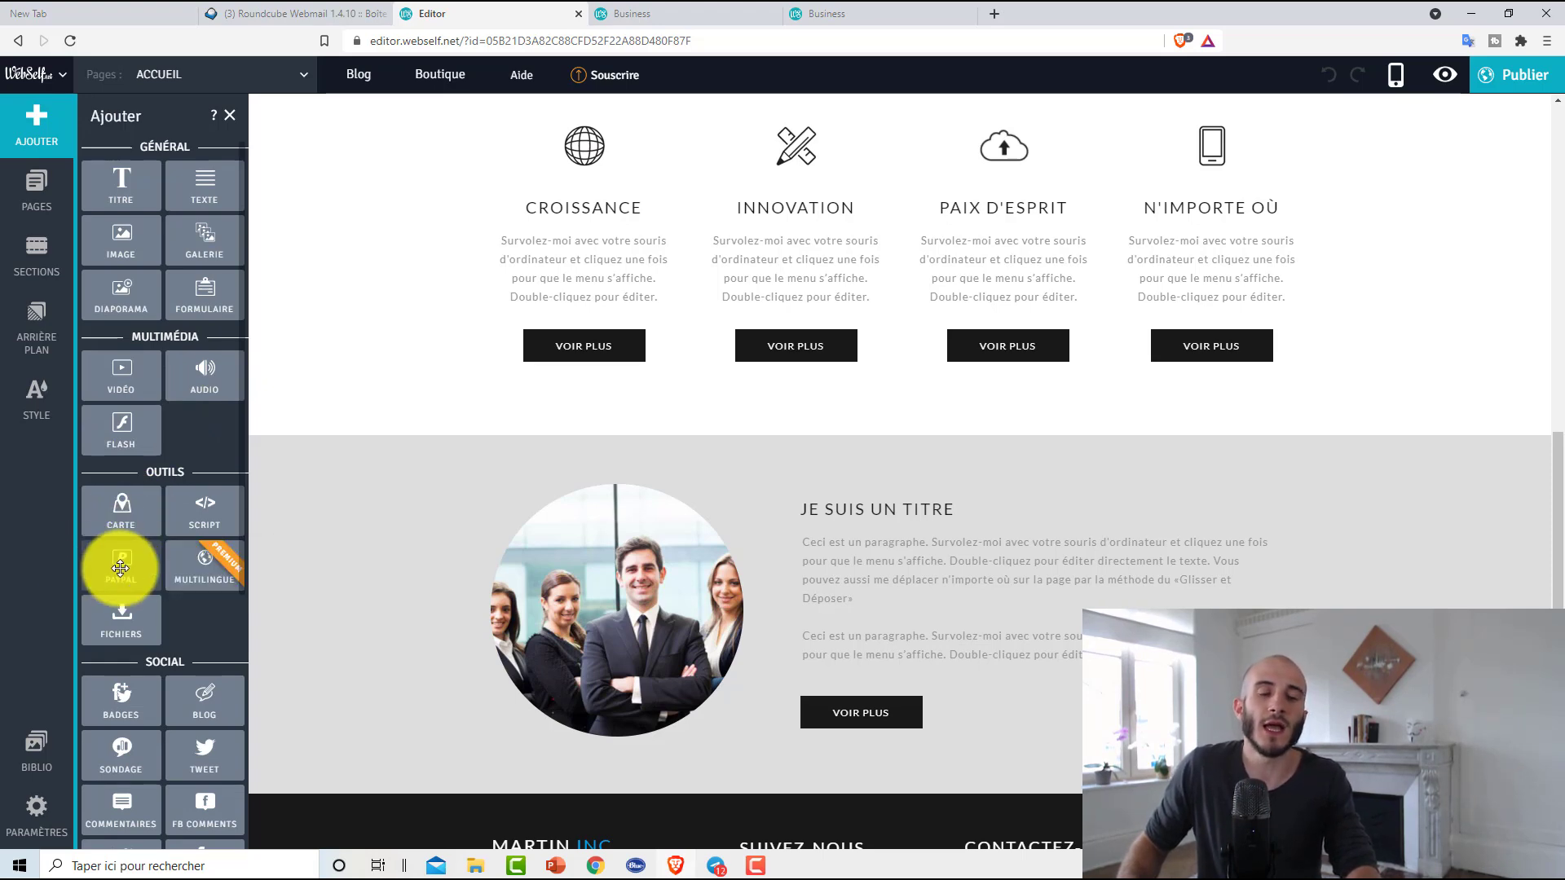
pyautogui.moveTo(126, 567); pyautogui.dragTo(727, 457)
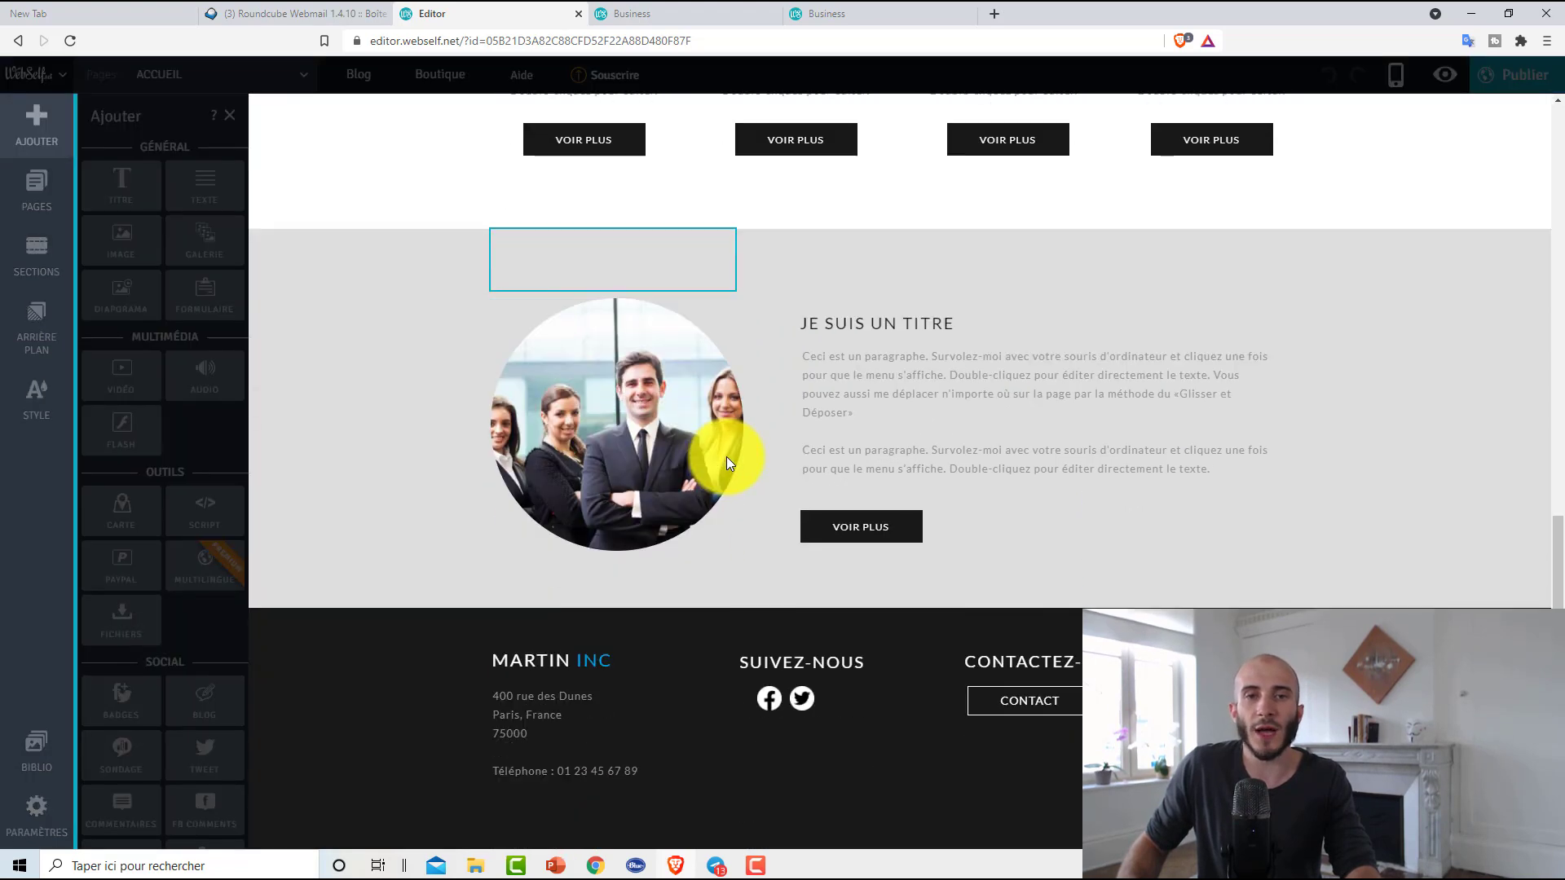
pyautogui.click(843, 692)
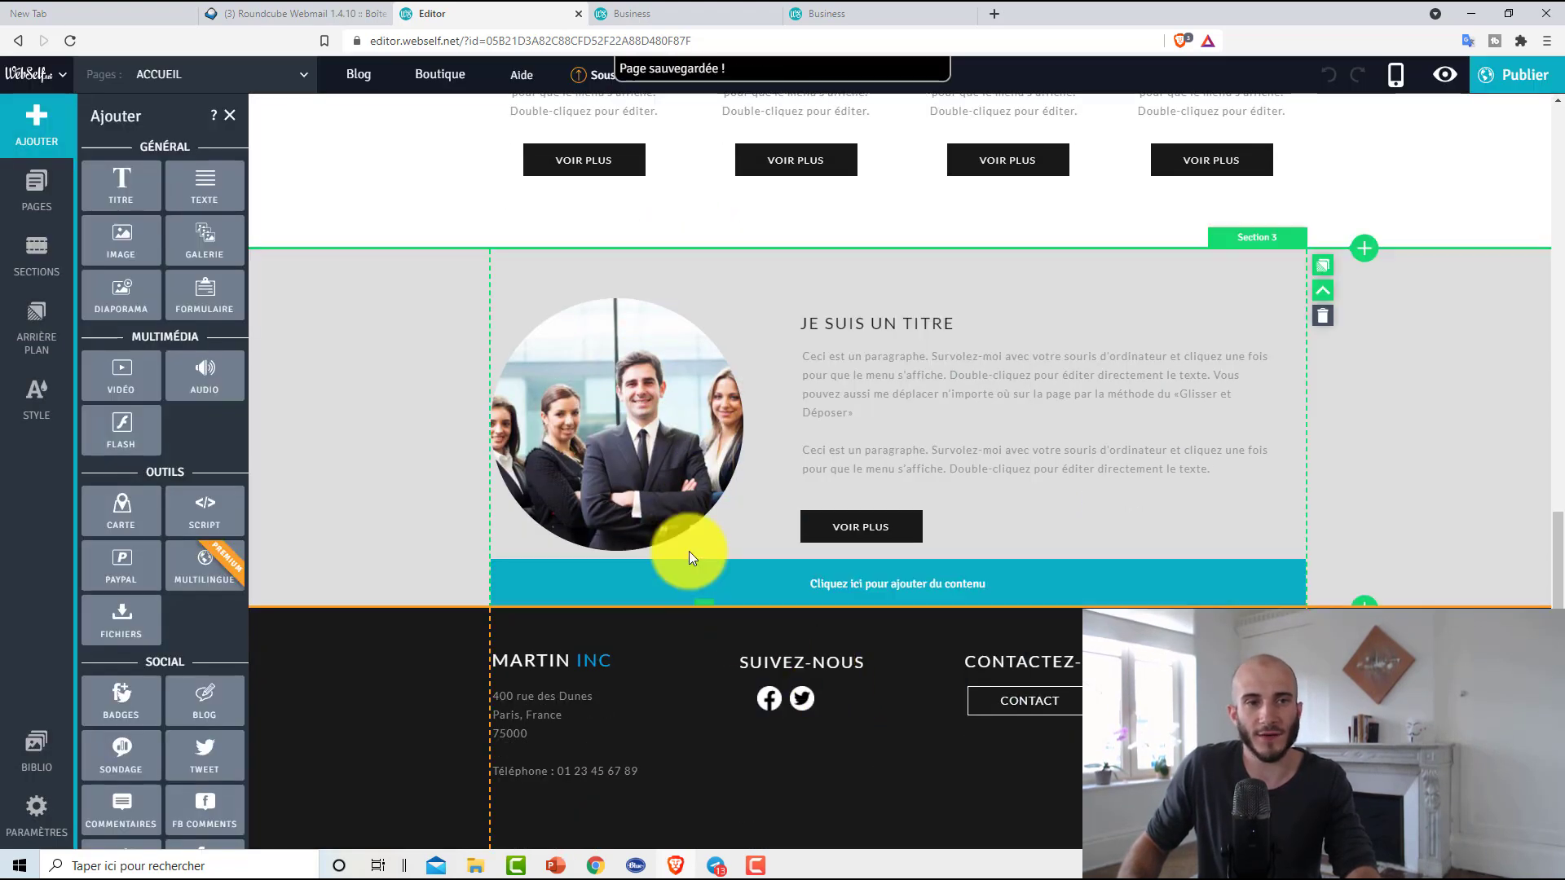
# Examine the remaining elements that can be added, including Multilingue, Collecteur and Boutique, and look over the home page.
pyautogui.scroll(-5, 221, 430)
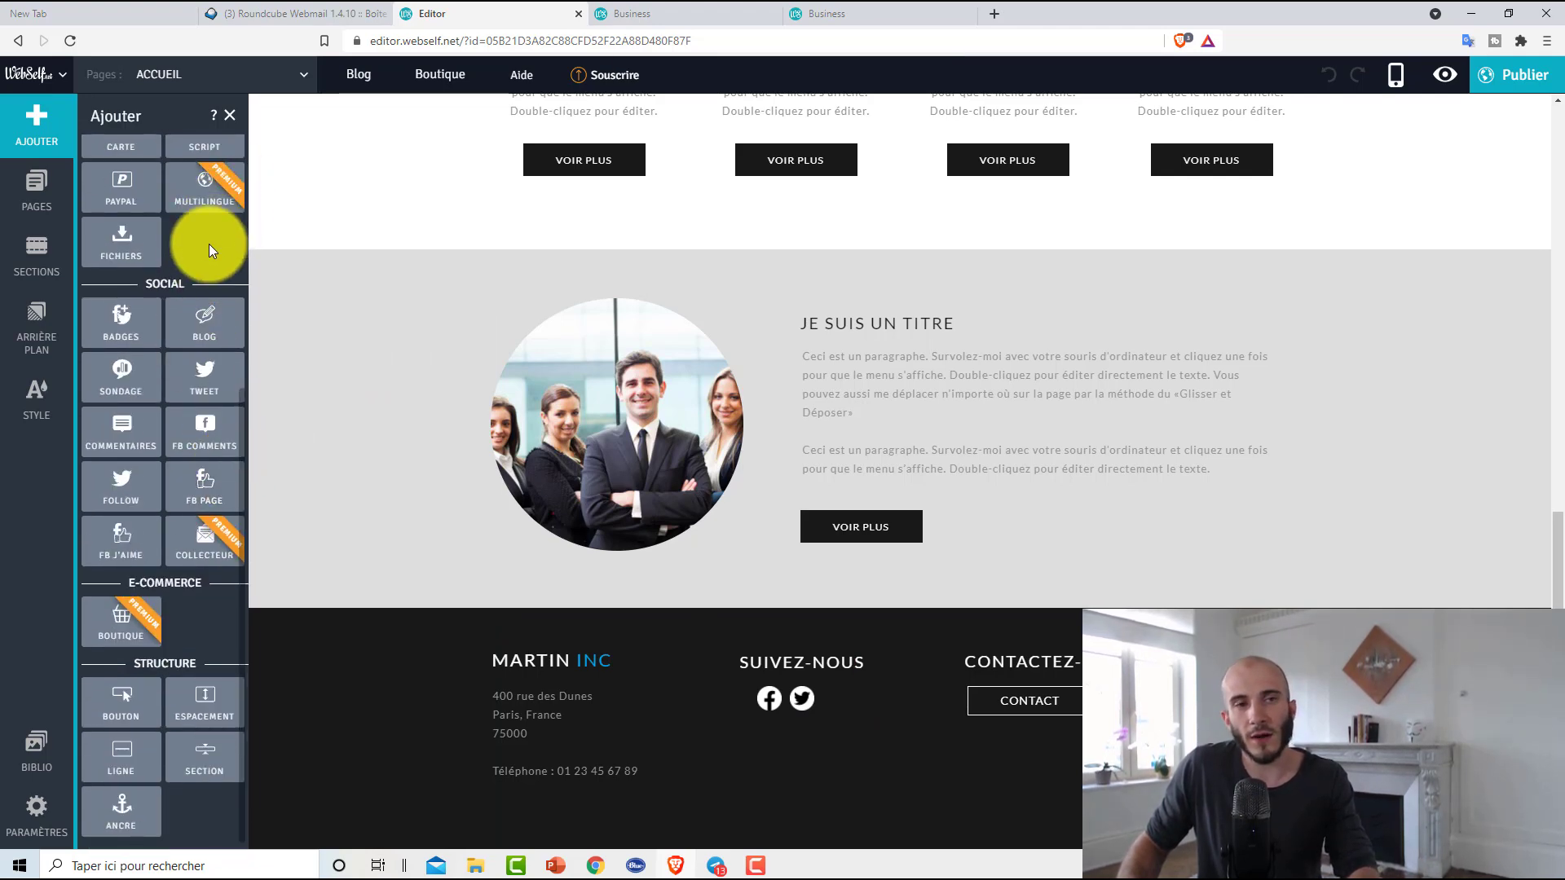
pyautogui.moveTo(209, 202)
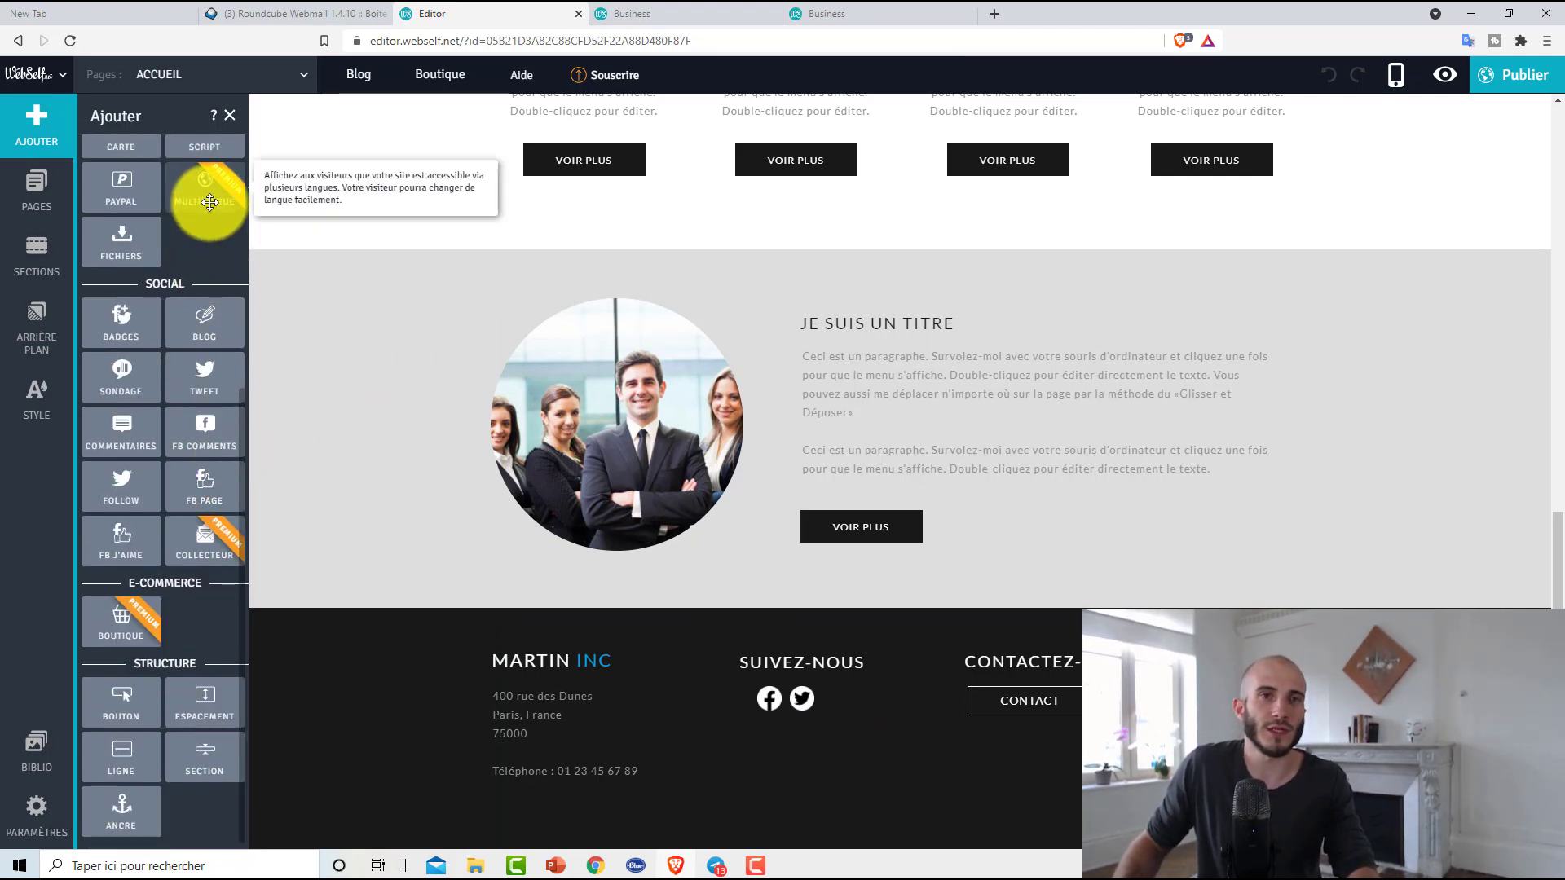
pyautogui.moveTo(207, 552)
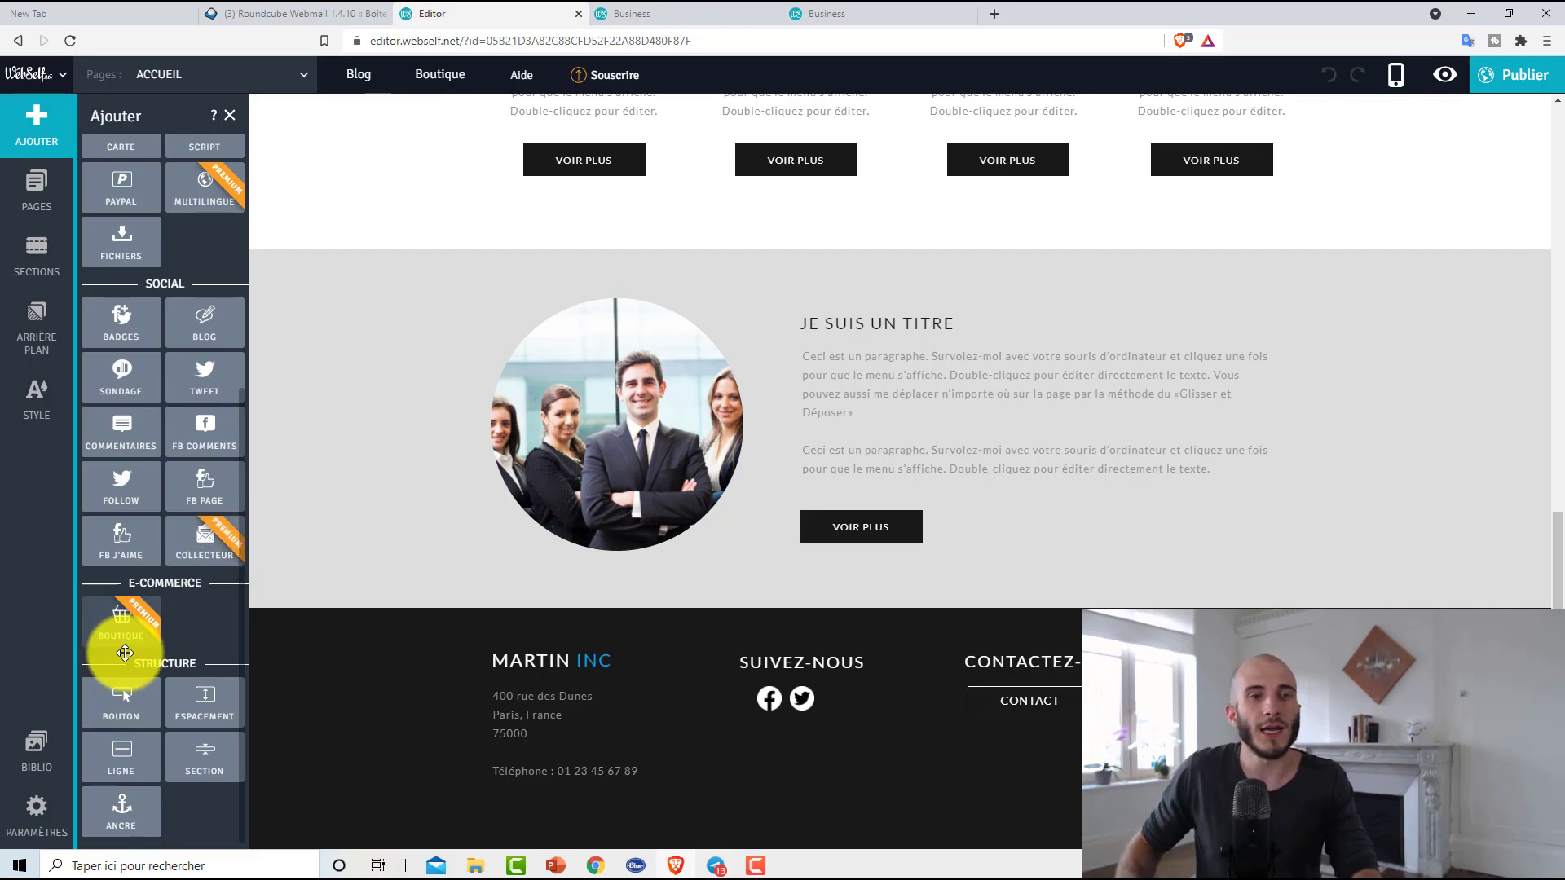
pyautogui.scroll(15, 685, 608)
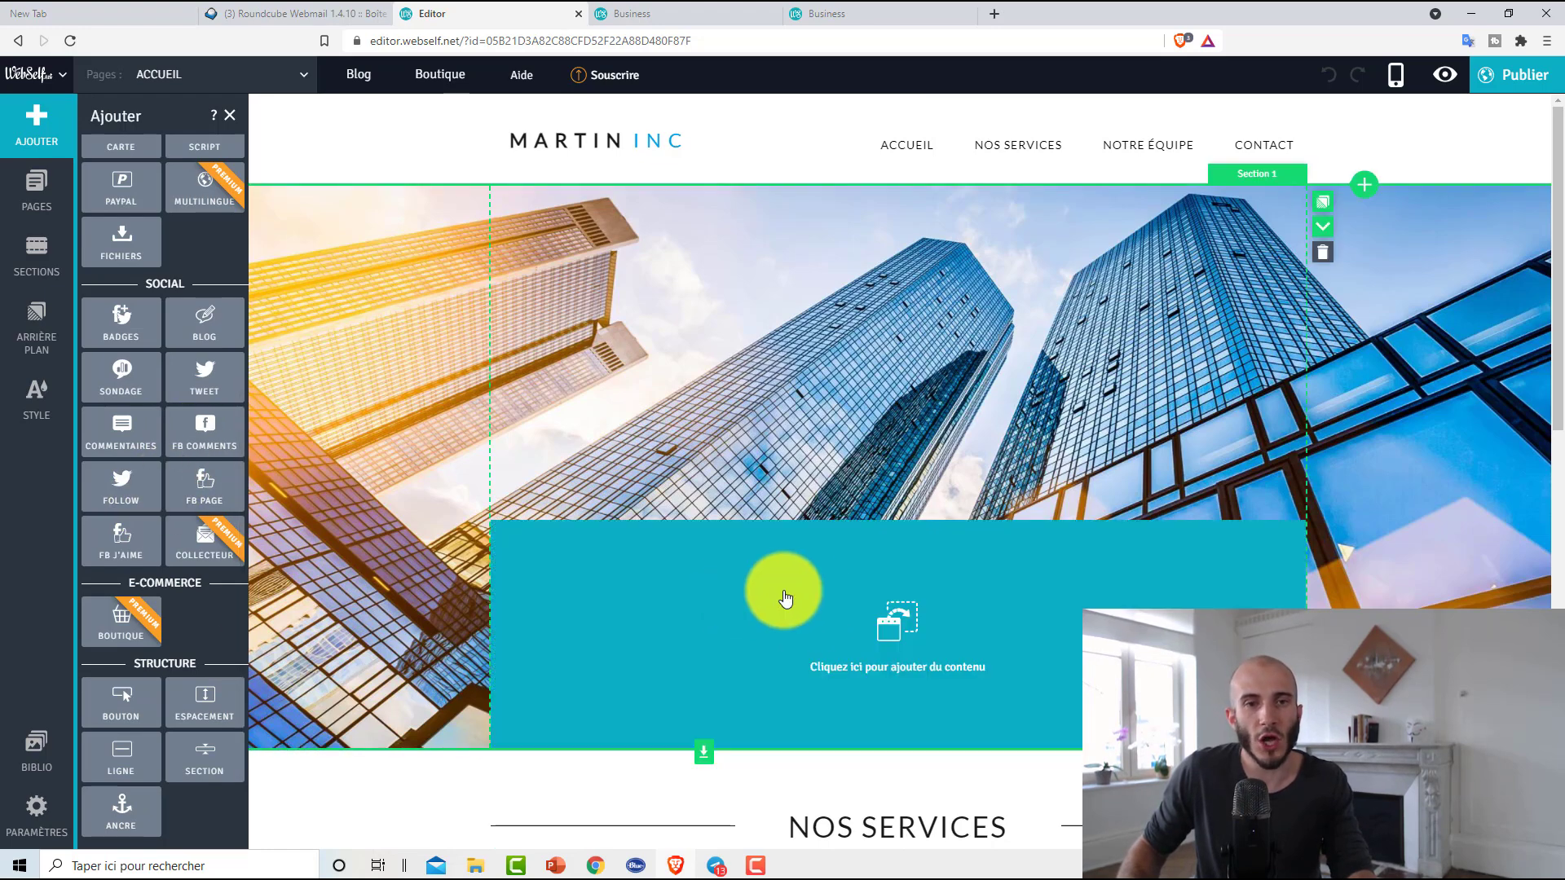
pyautogui.scroll(-6, 834, 598)
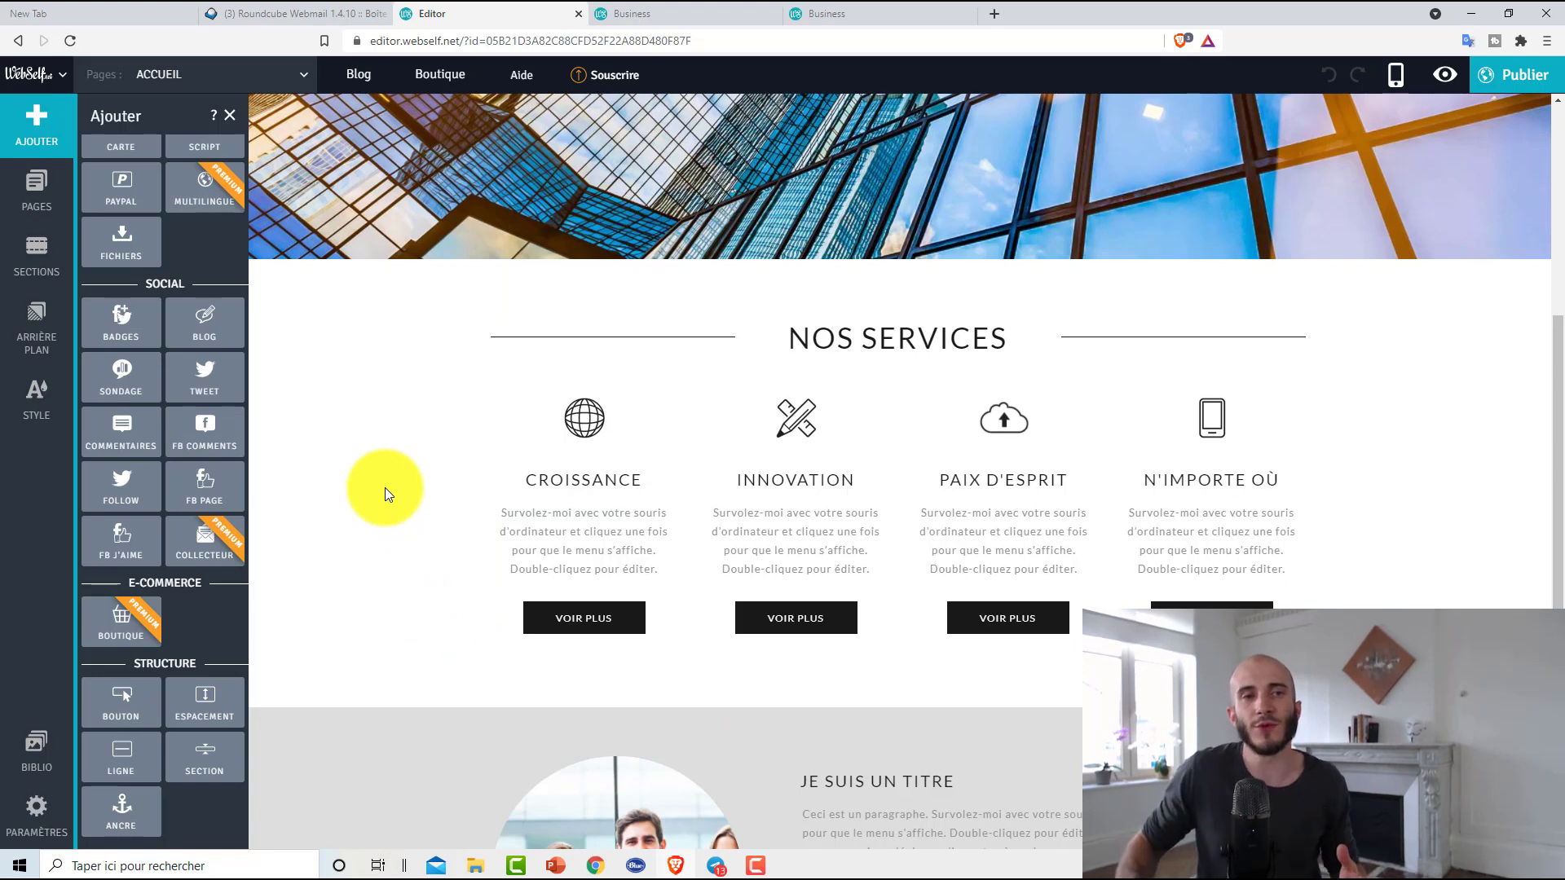
# Examine the site's page list and the options available for the Nos Services page, without changing any.
pyautogui.moveTo(173, 527)
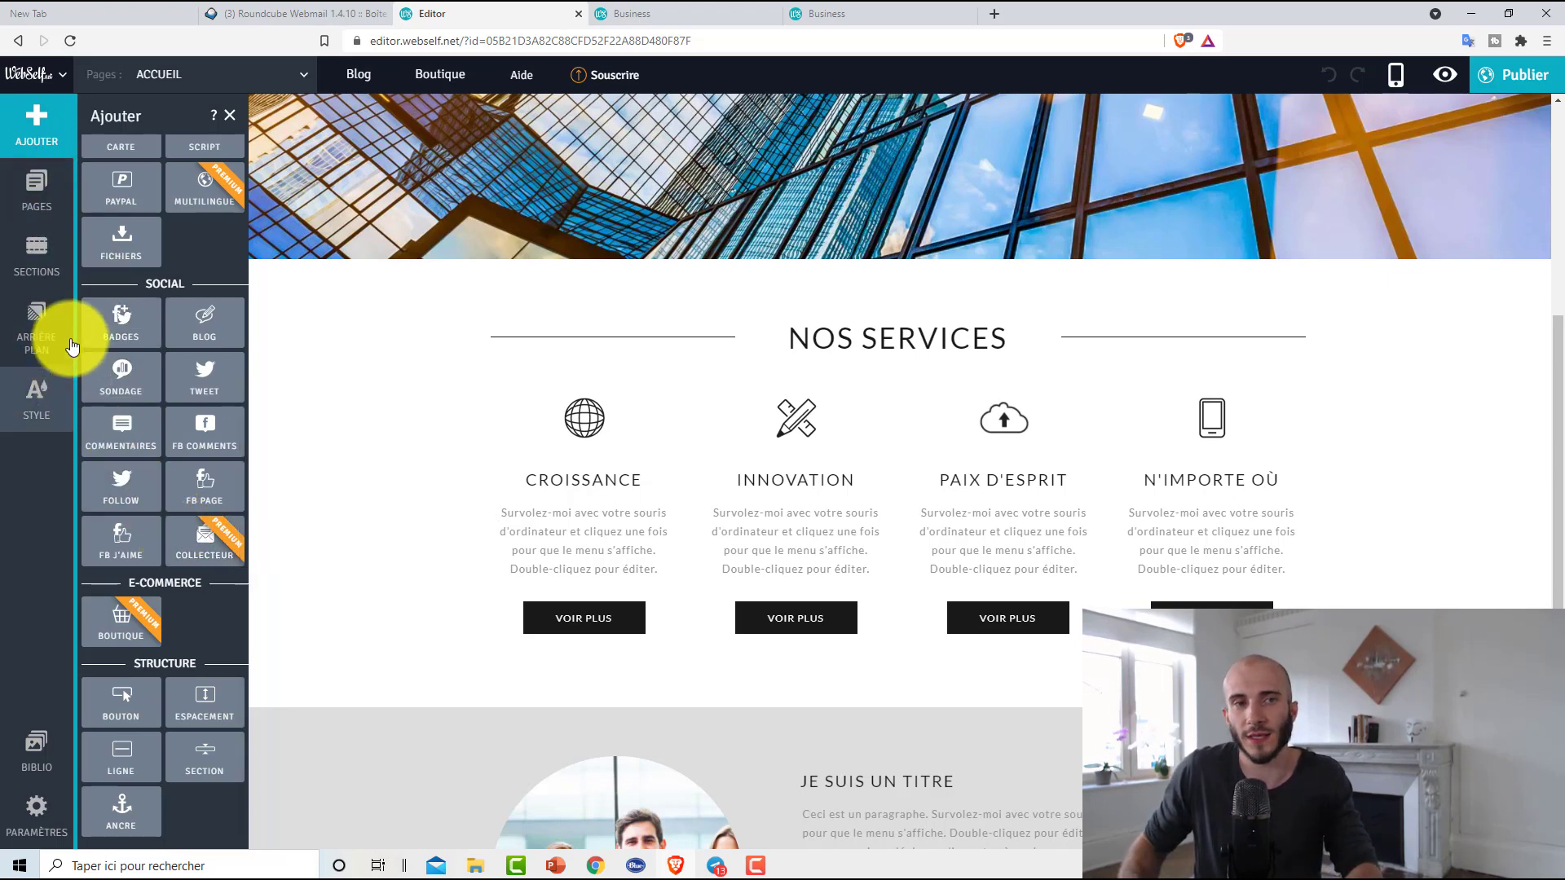
pyautogui.click(41, 194)
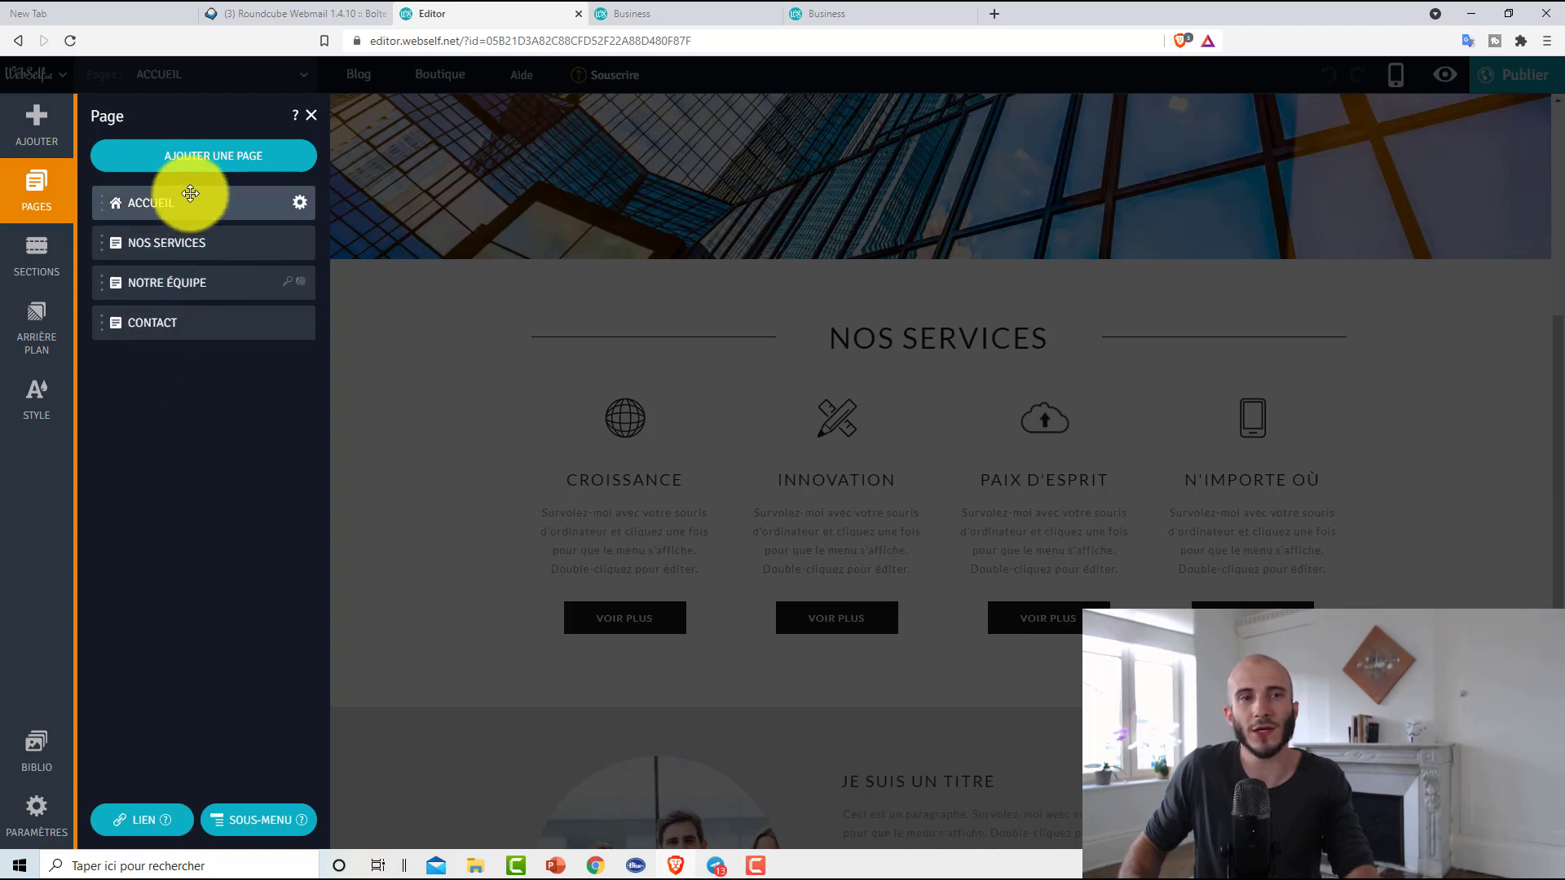
pyautogui.moveTo(162, 251)
pyautogui.mouseDown()
pyautogui.moveTo(157, 304)
pyautogui.moveTo(157, 269)
pyautogui.moveTo(199, 252)
pyautogui.moveTo(167, 290)
pyautogui.moveTo(157, 235)
pyautogui.moveTo(157, 252)
pyautogui.moveTo(143, 247)
pyautogui.mouseUp()
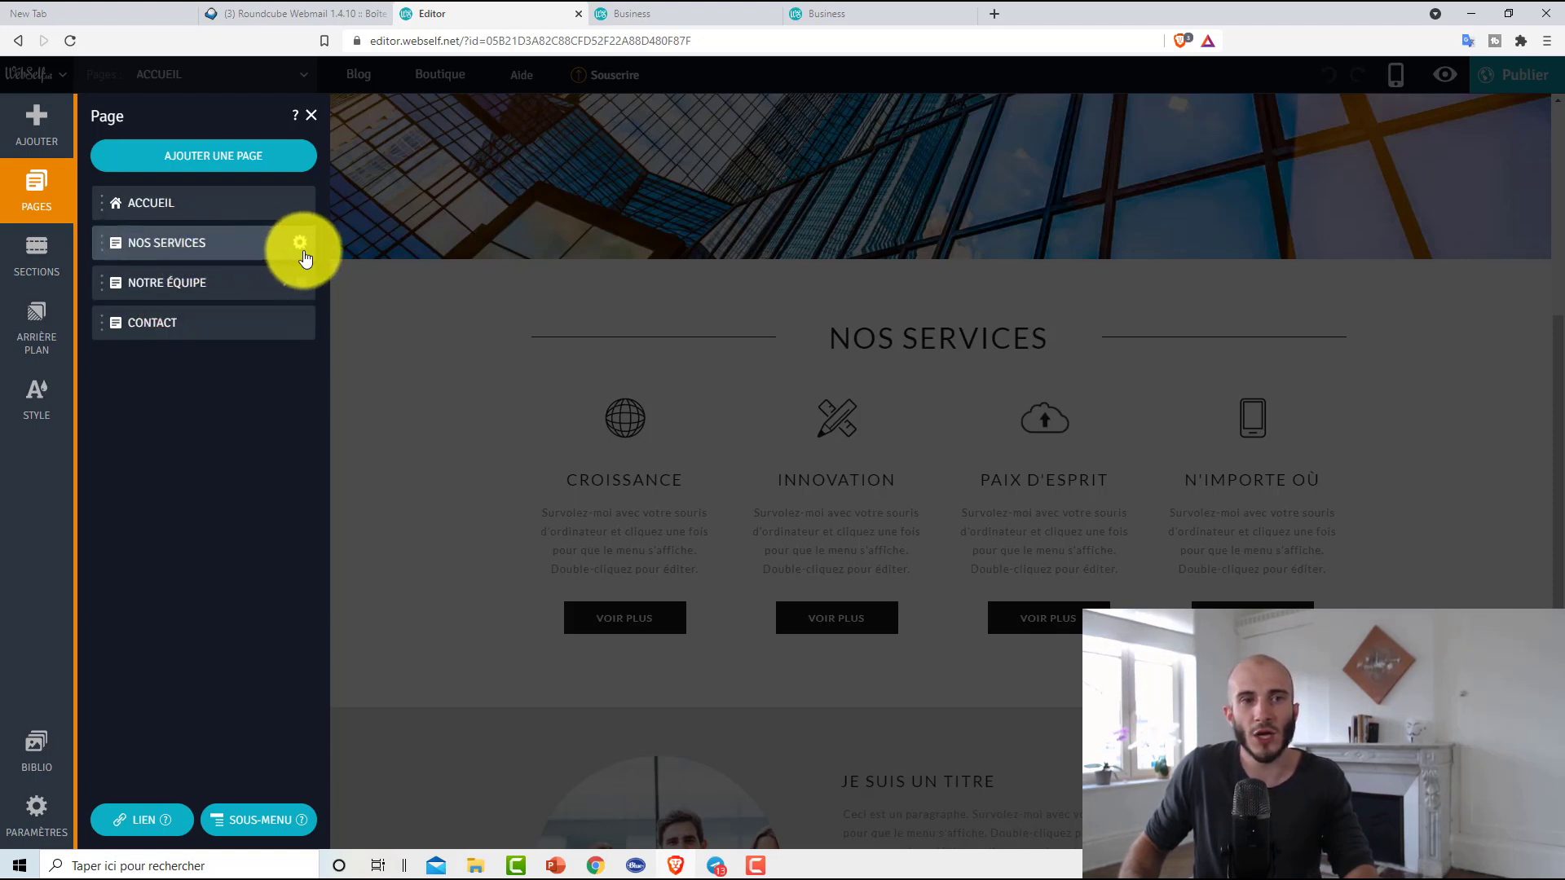
pyautogui.click(300, 243)
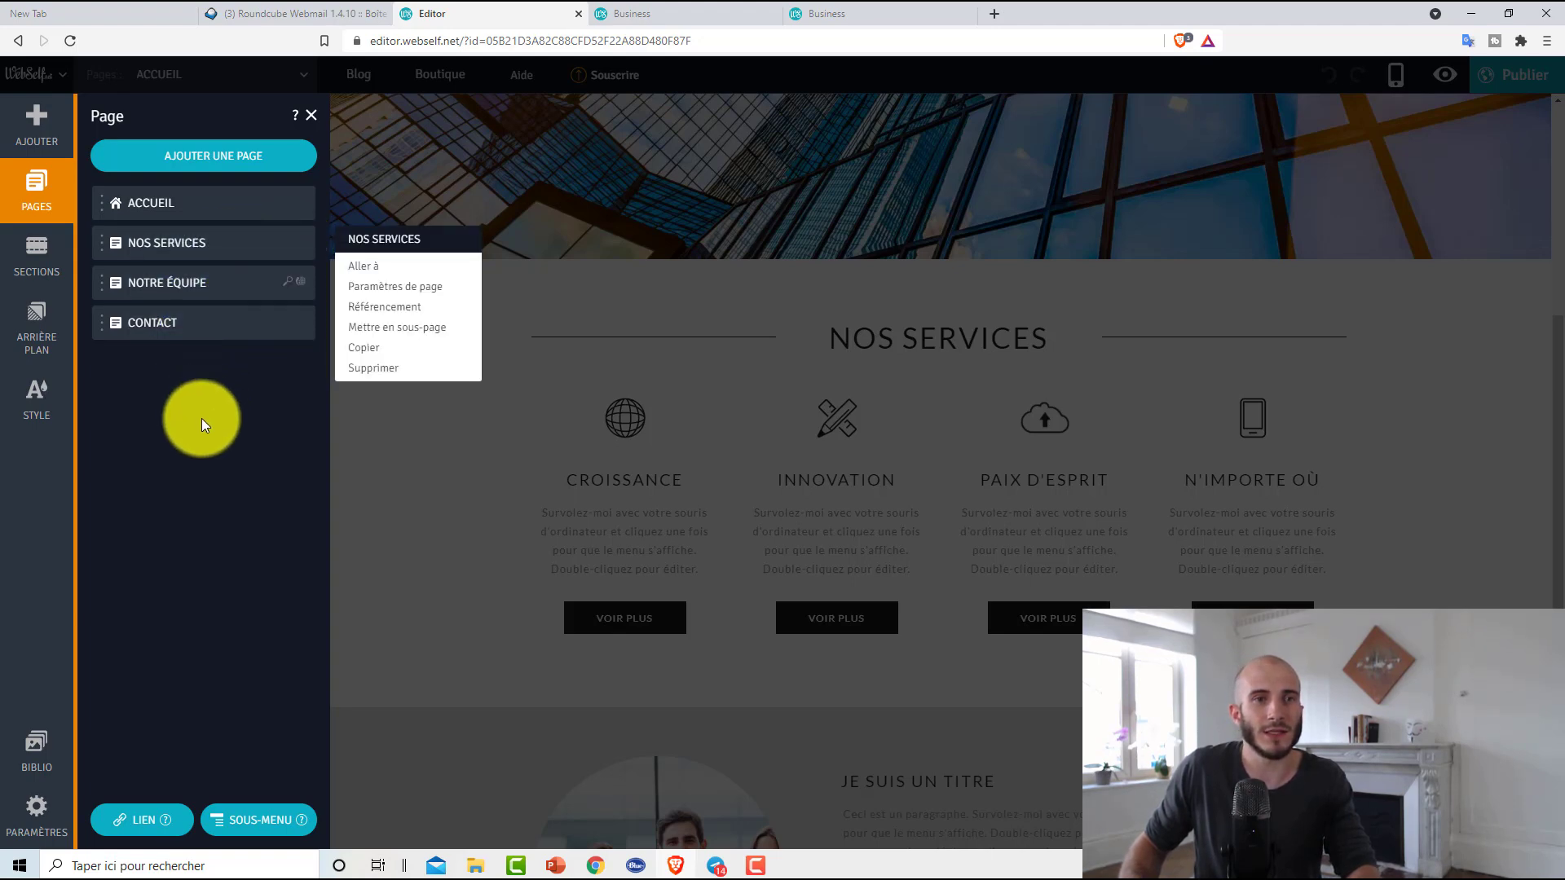
pyautogui.click(174, 349)
pyautogui.click(112, 239)
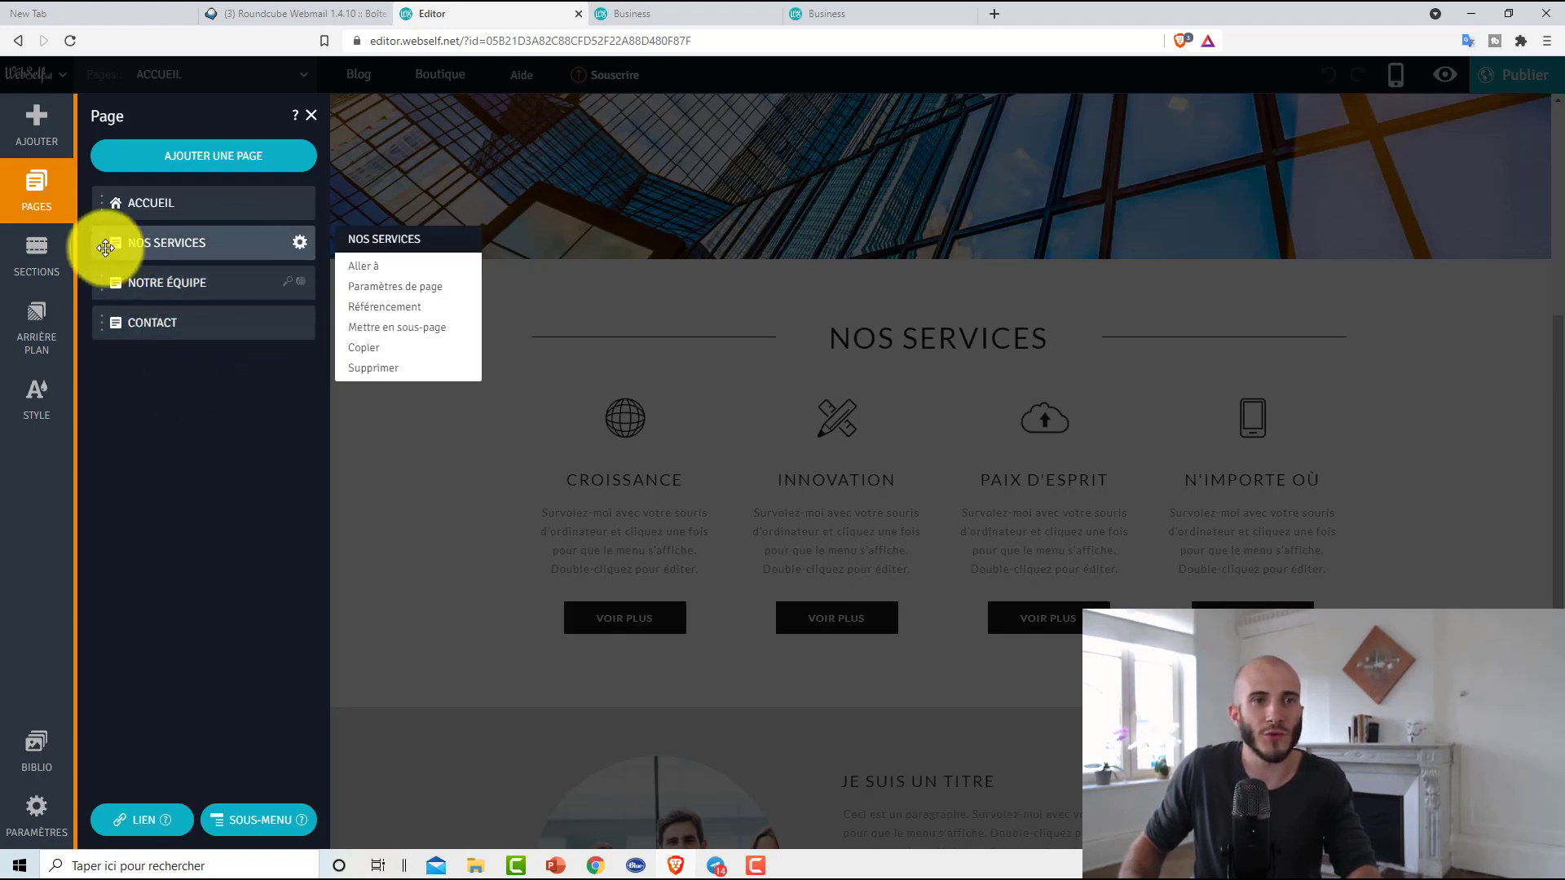
pyautogui.click(201, 408)
# Examine the section list, the background options and the basic style settings for fonts and colours, without changing them.
pyautogui.click(36, 258)
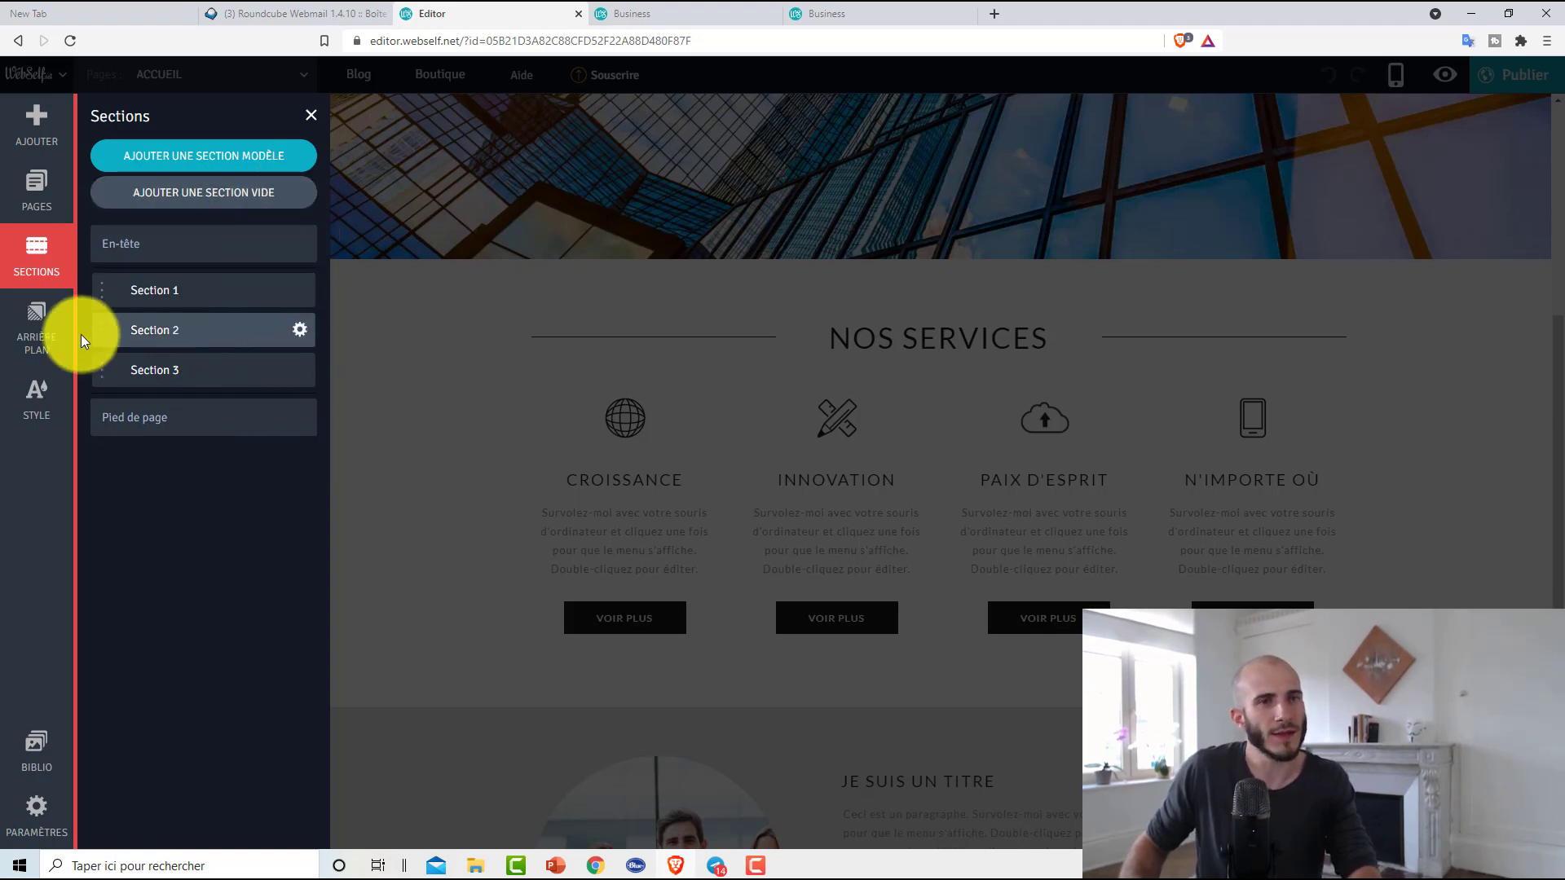
pyautogui.click(36, 330)
pyautogui.click(44, 407)
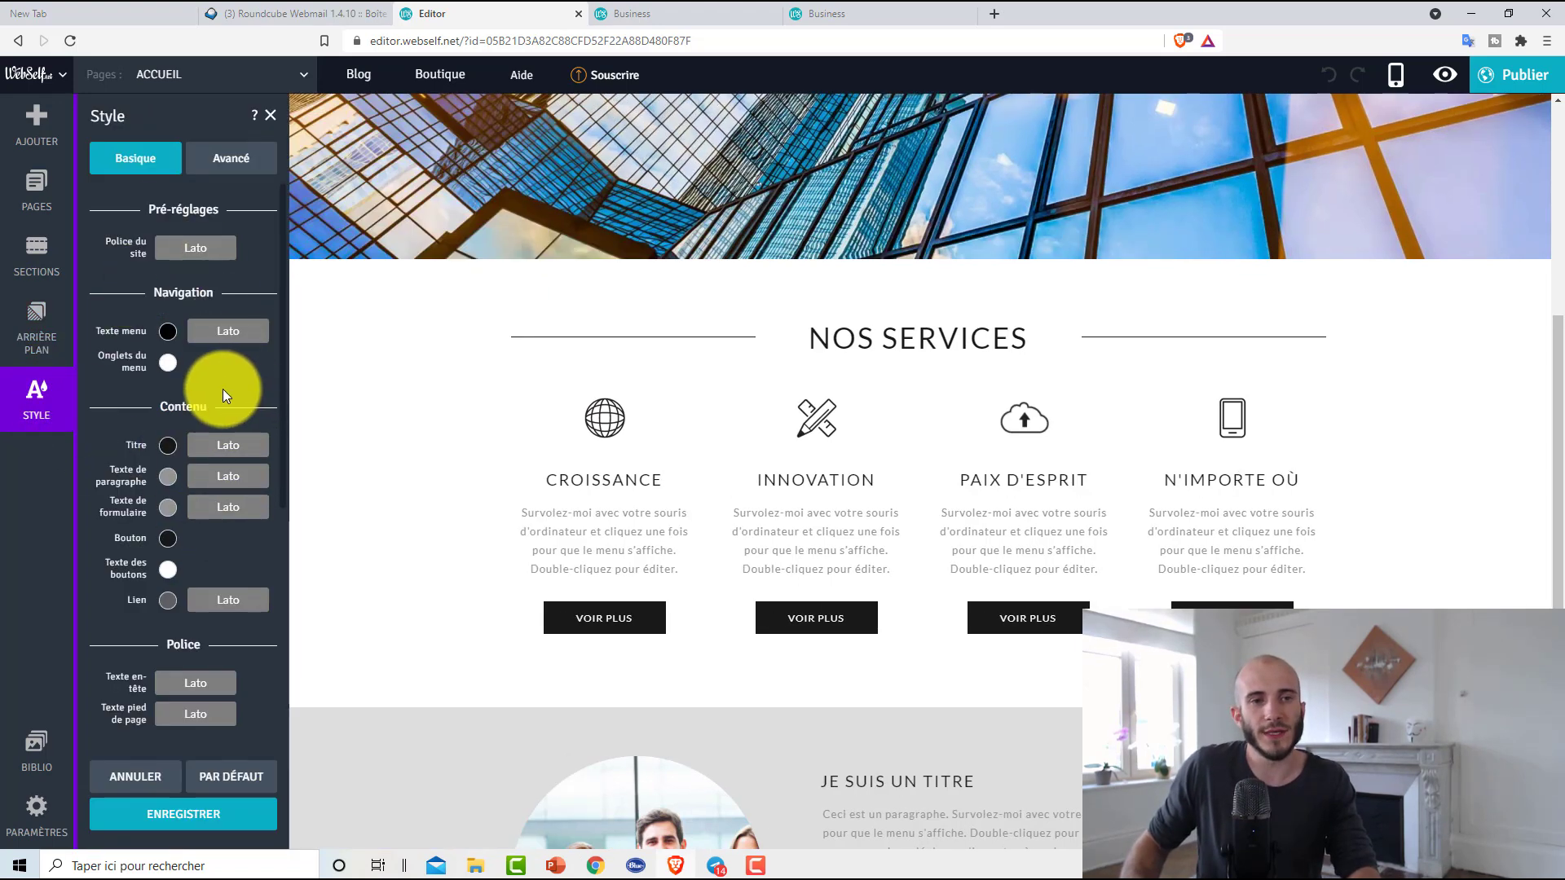
pyautogui.scroll(-5, 203, 457)
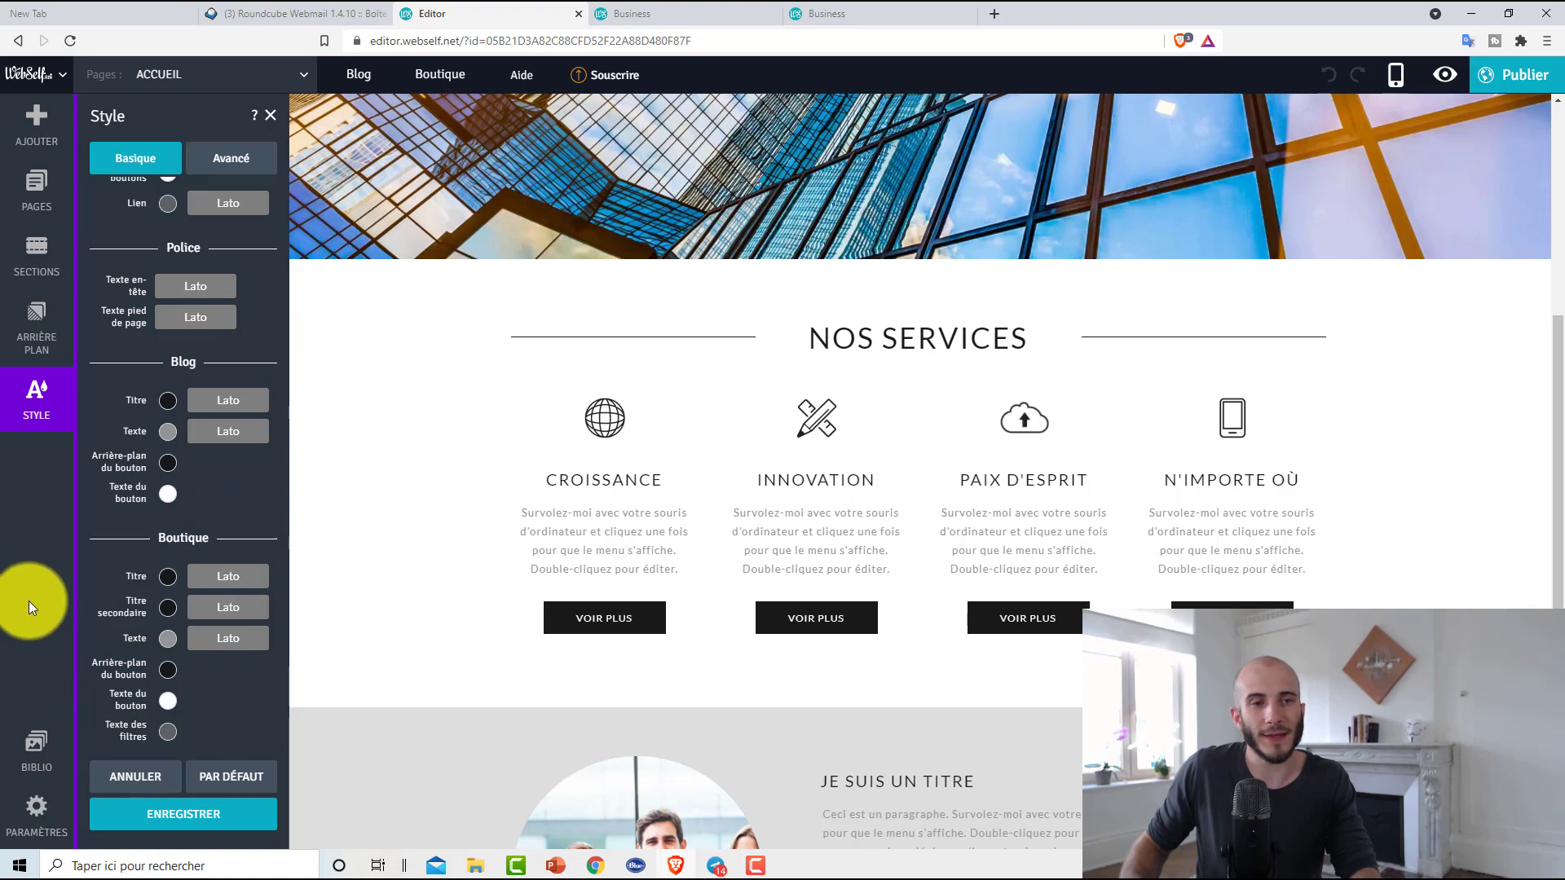
pyautogui.scroll(6, 453, 538)
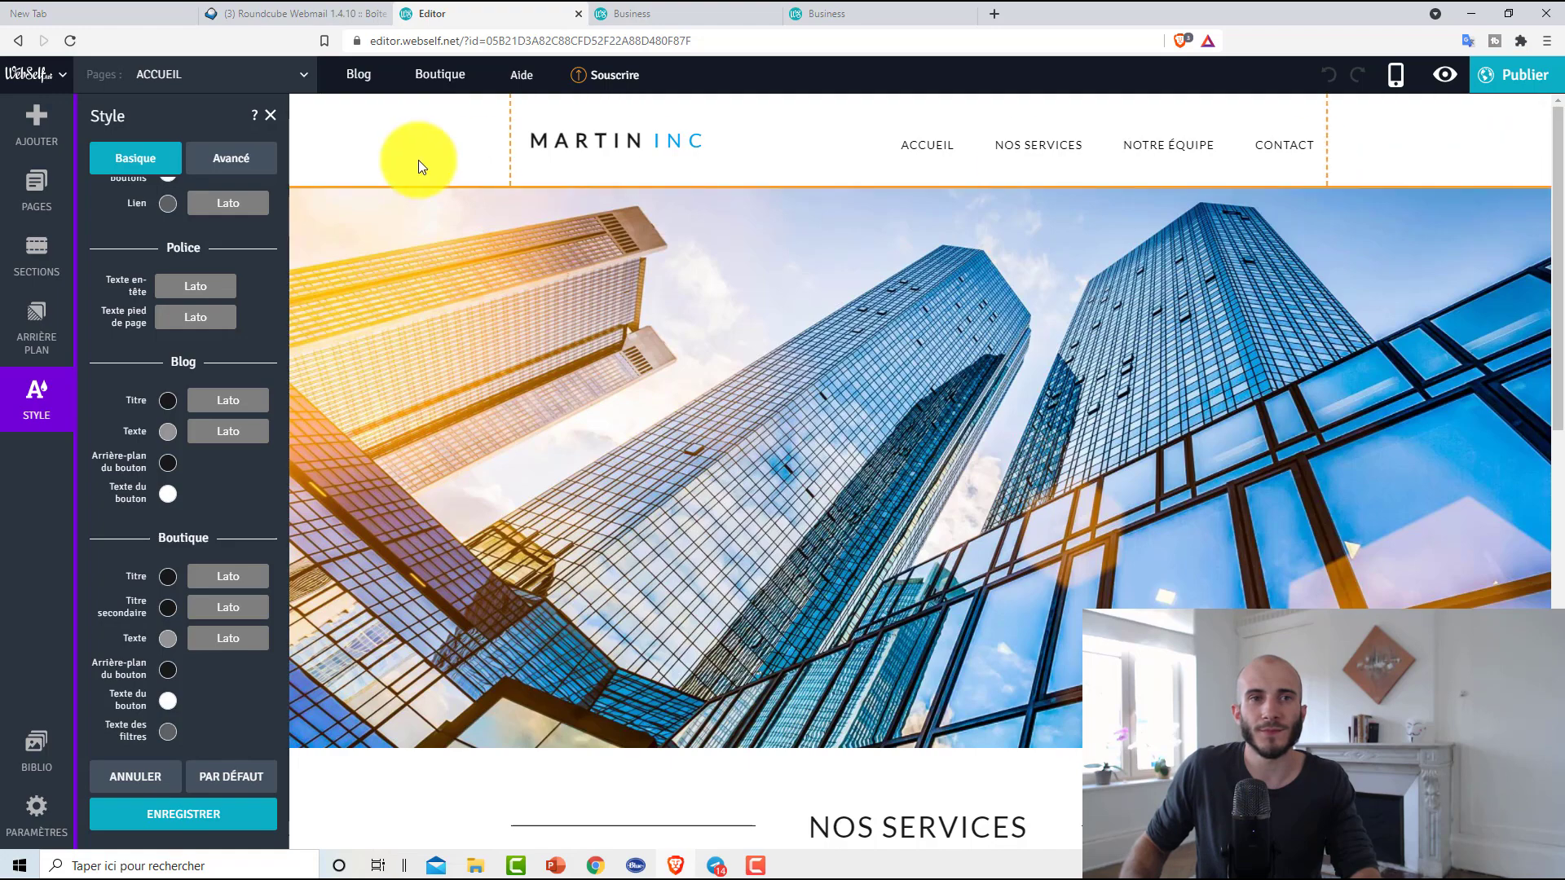
pyautogui.click(270, 116)
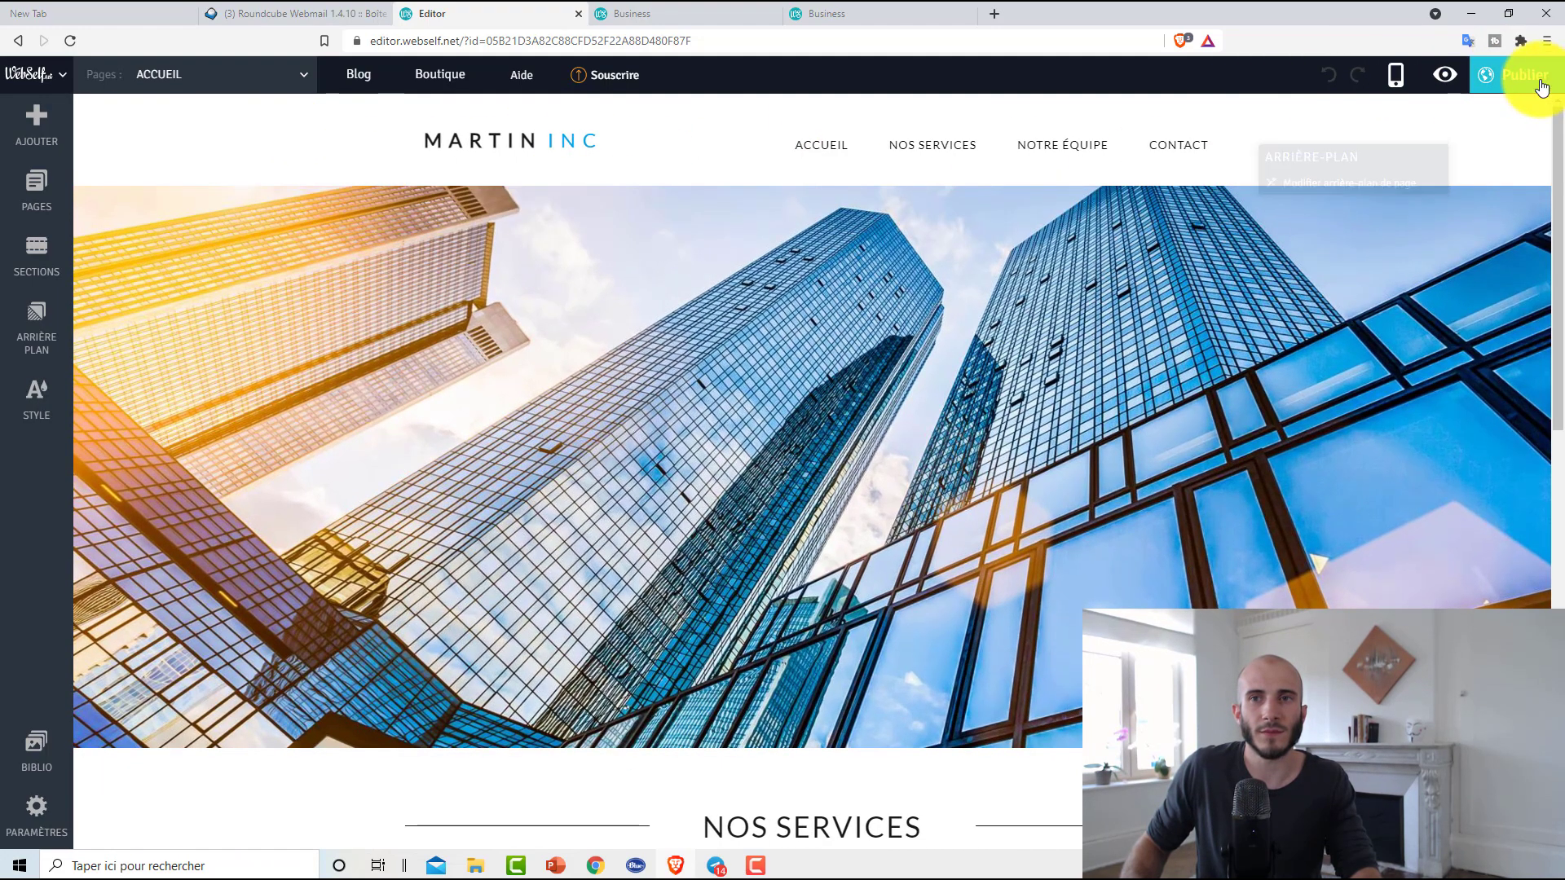
# Request publication of the site and confirm the account's e-mail address from the "Confirmez votre e-mail" message in Roundcube Webmail.
pyautogui.click(1528, 77)
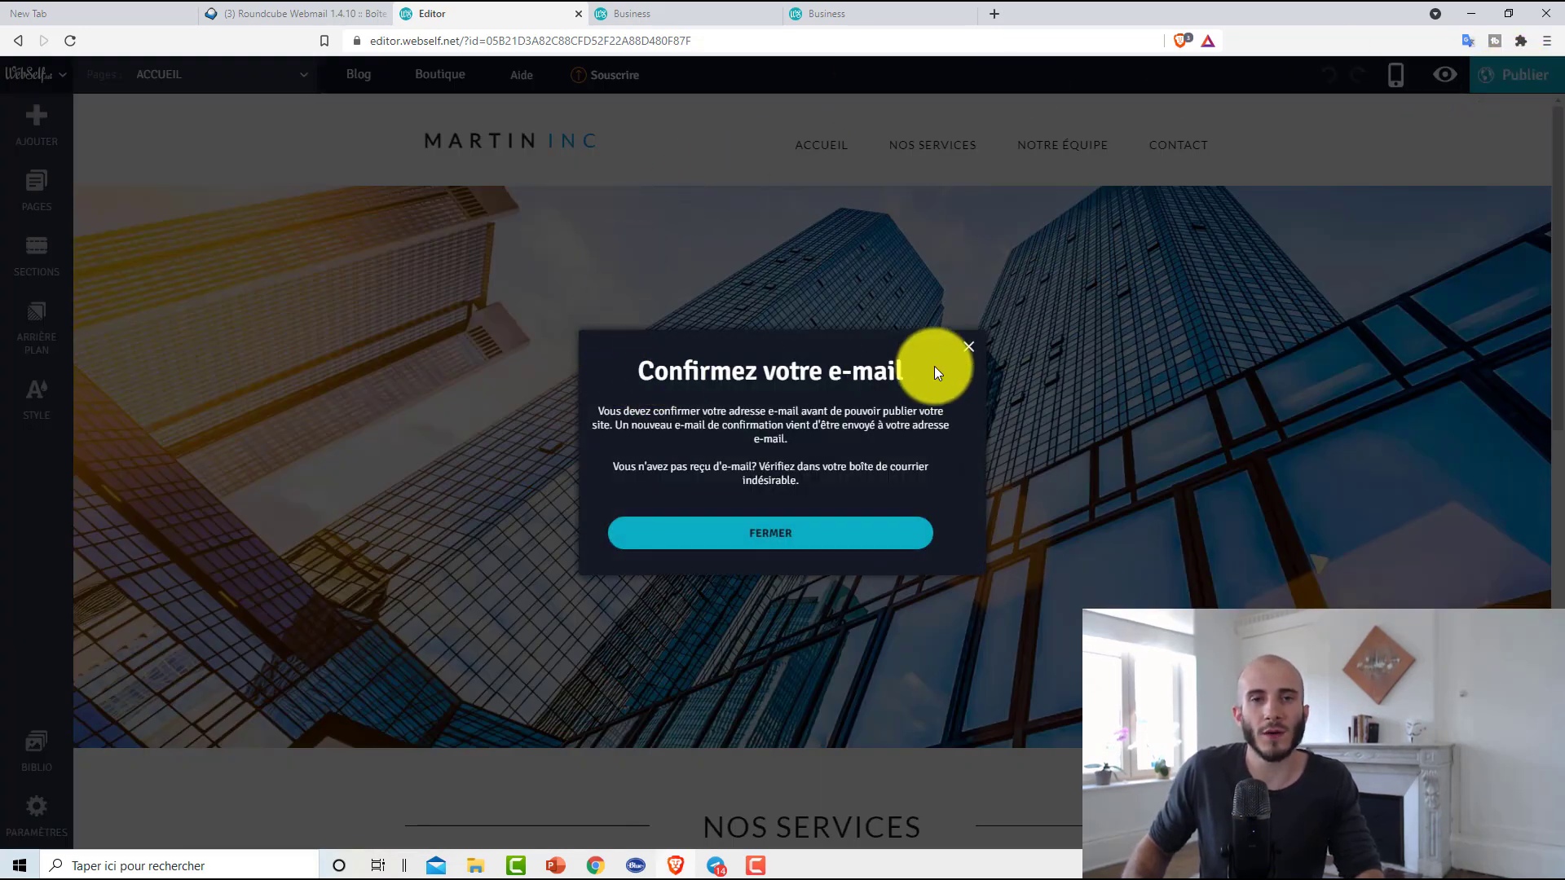
pyautogui.click(300, 8)
pyautogui.click(315, 169)
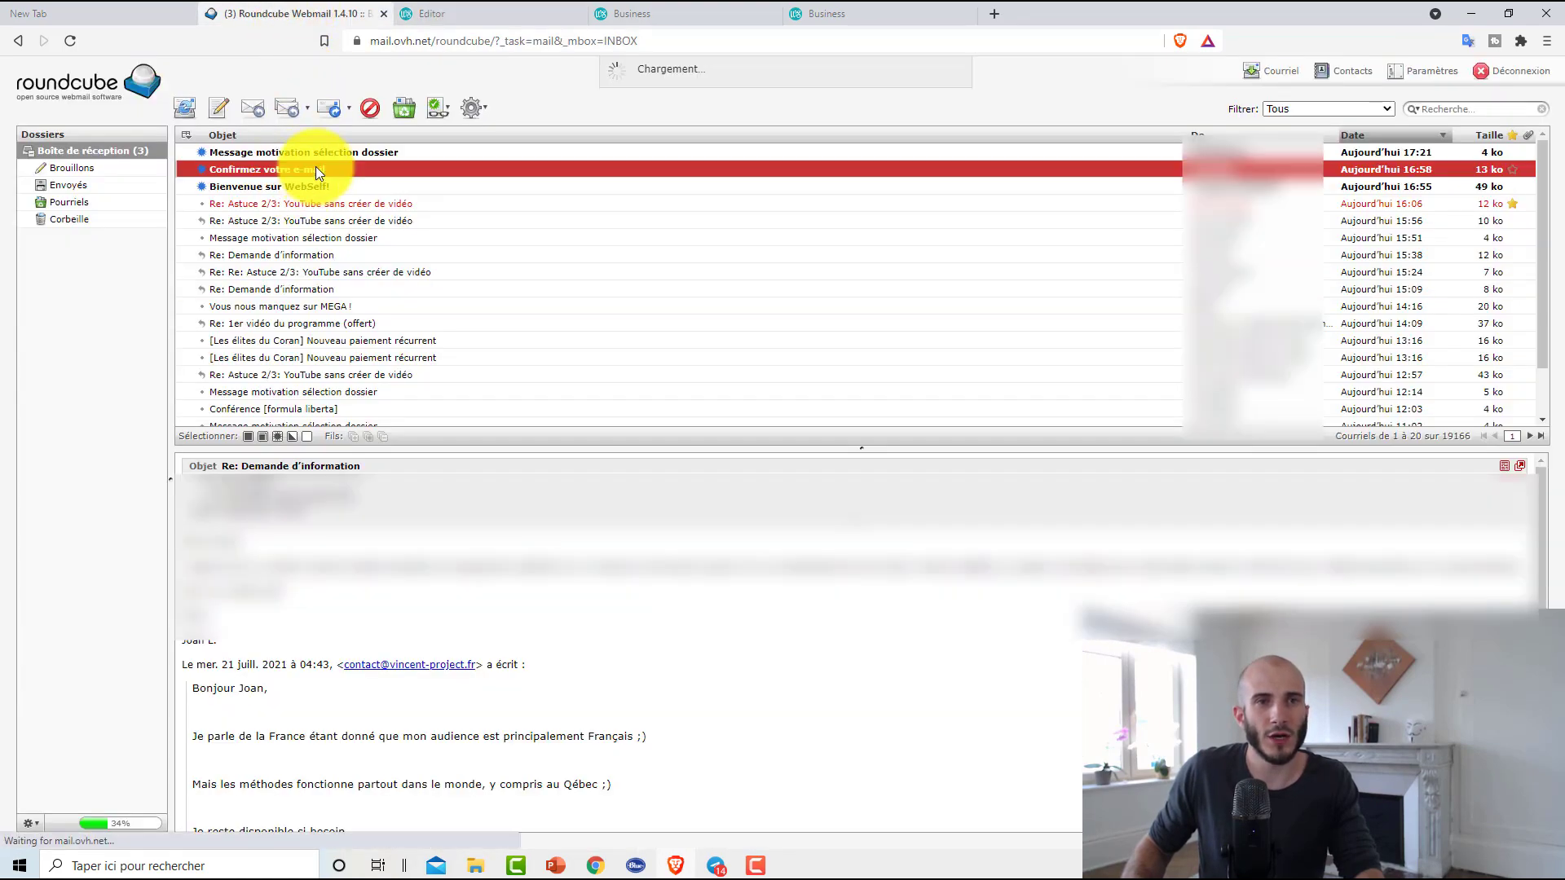
pyautogui.scroll(-2, 835, 640)
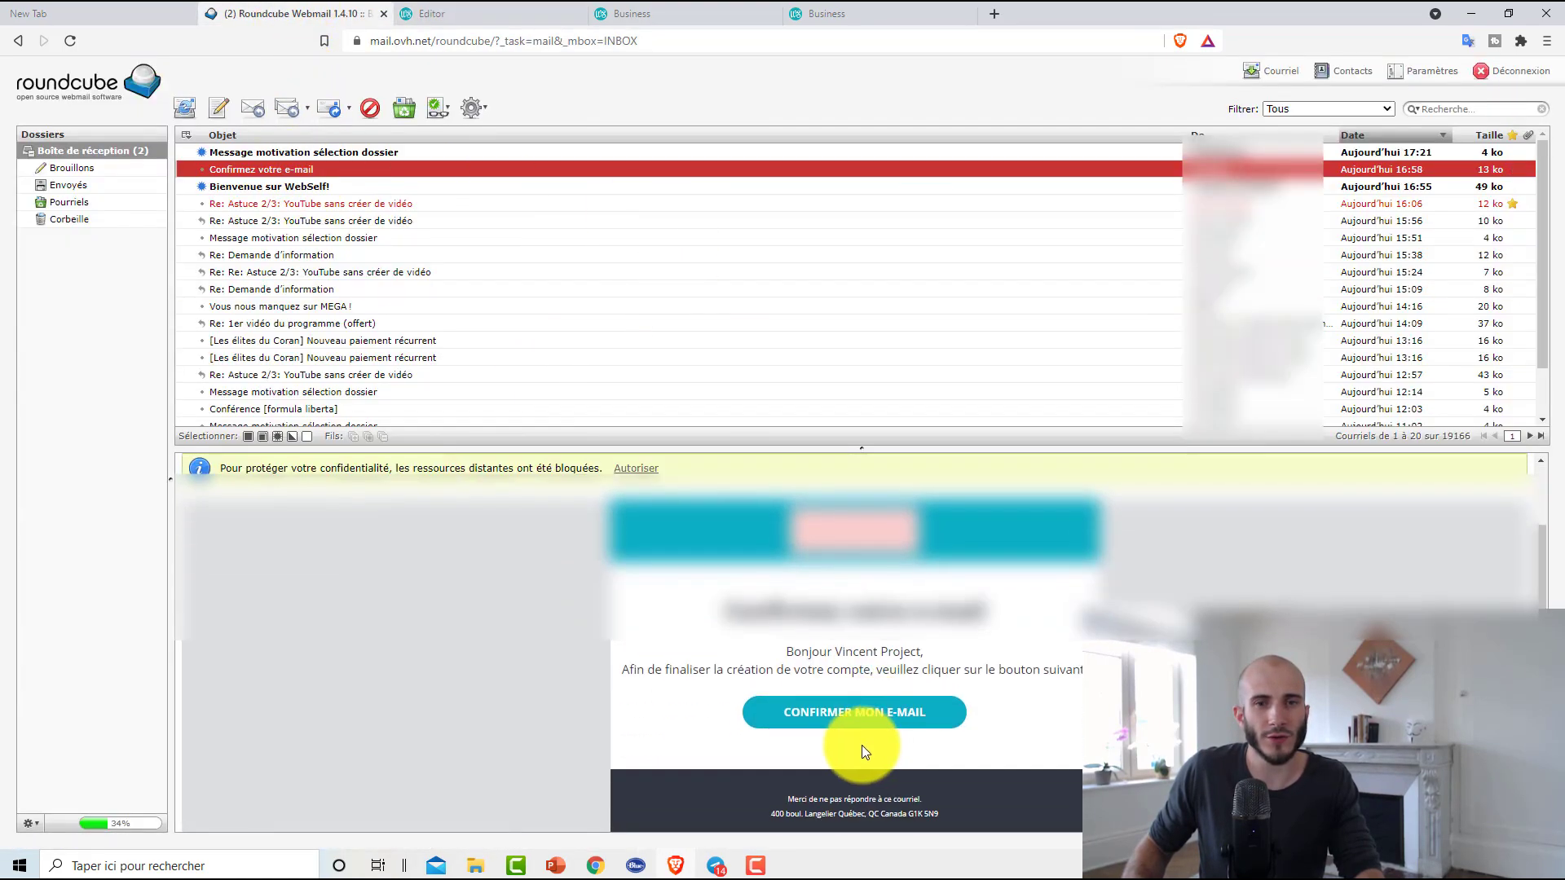
pyautogui.click(848, 717)
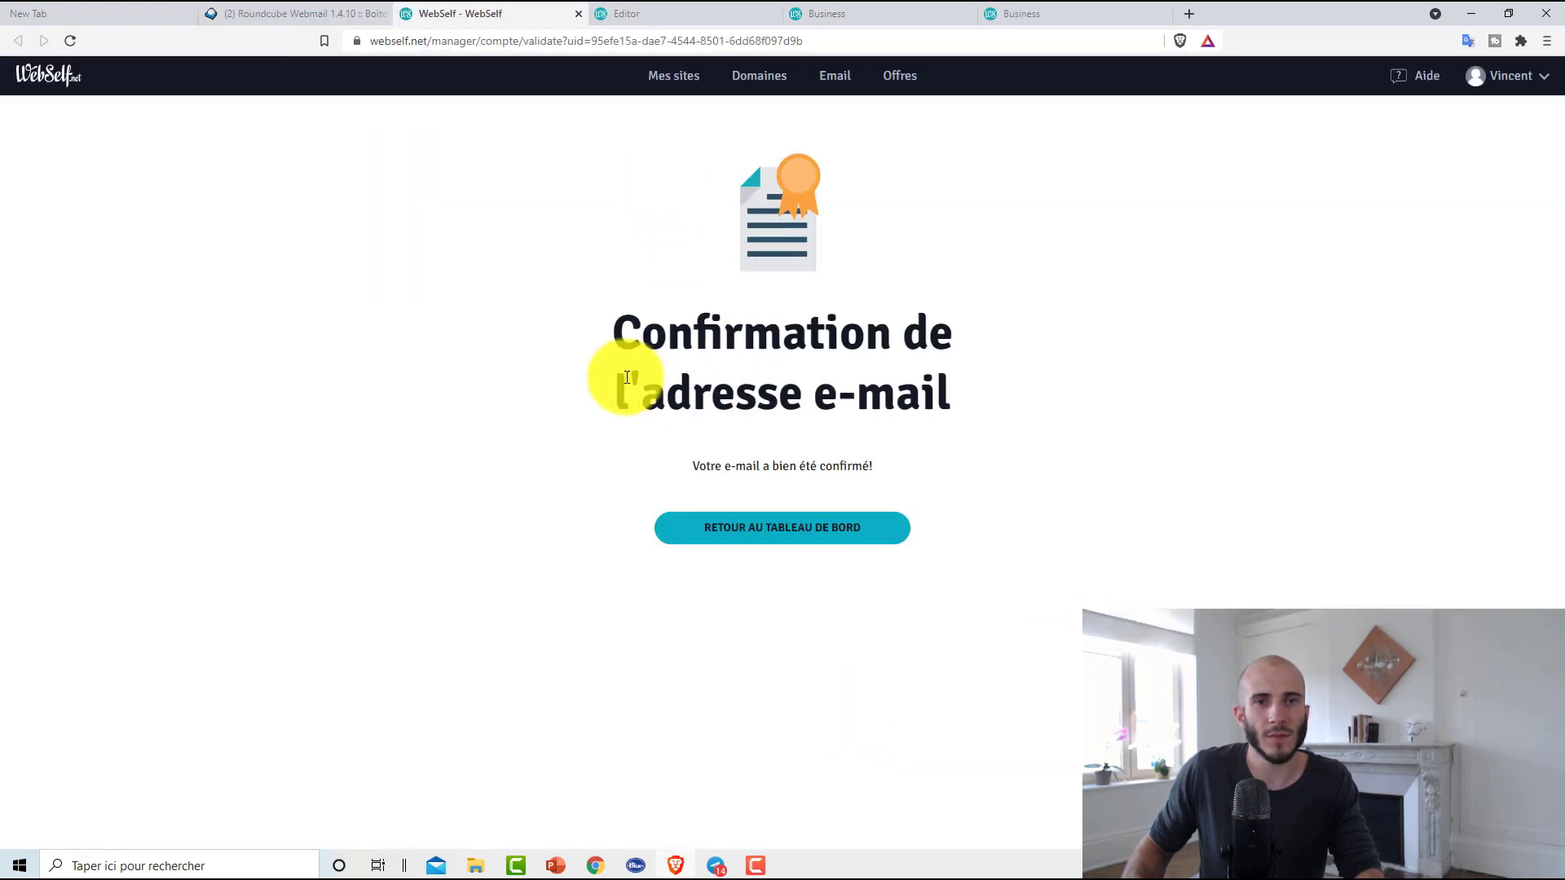
# Return to the WebSelf editor, dismiss the e-mail confirmation notice and publish the site.
pyautogui.click(636, 8)
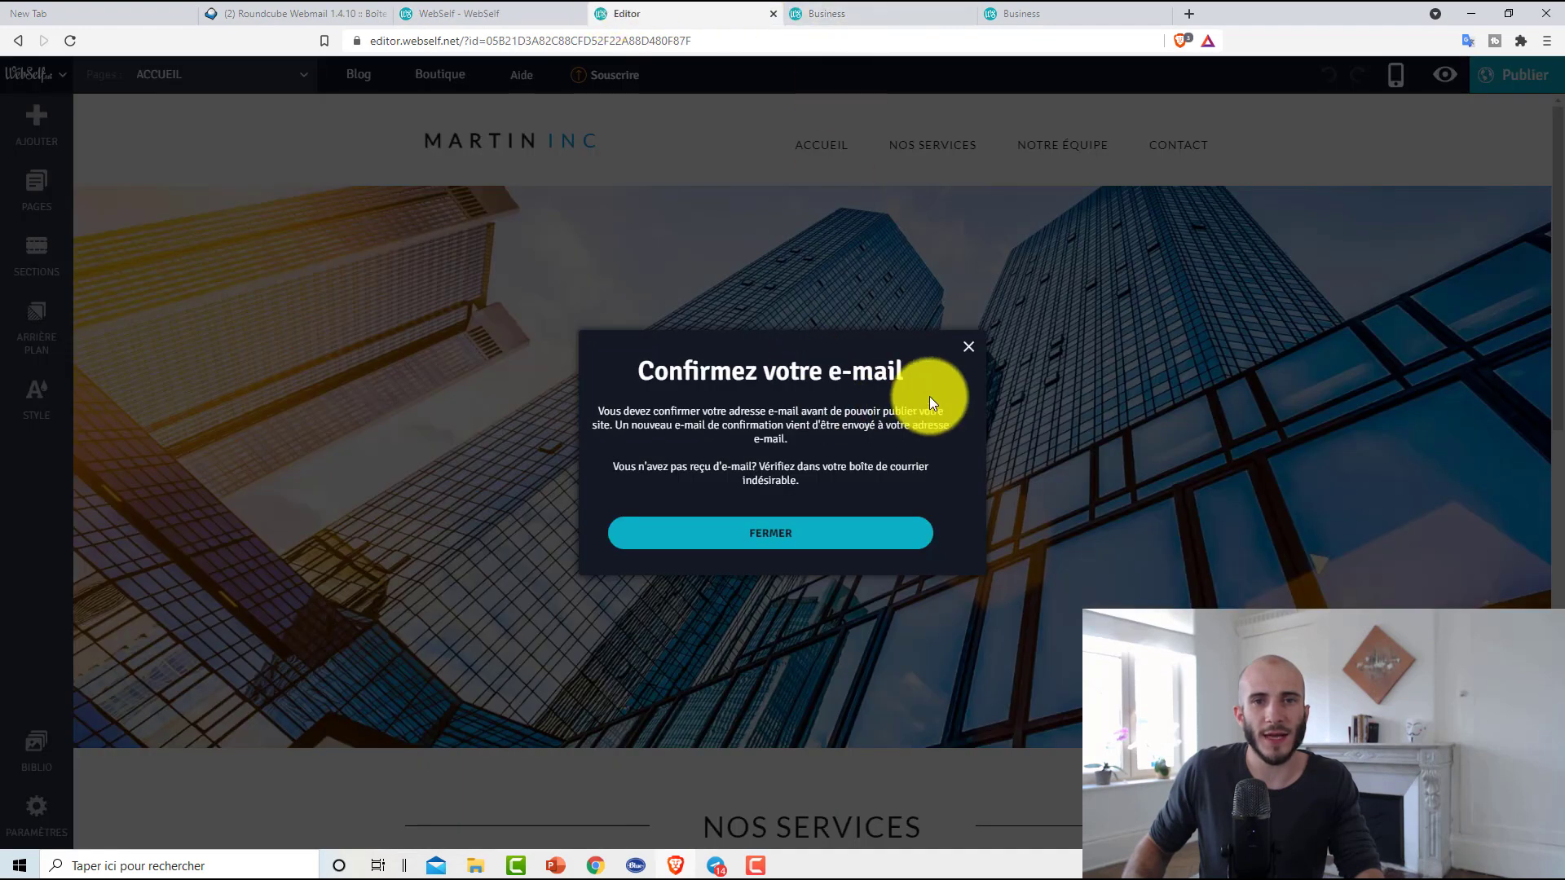
pyautogui.click(967, 352)
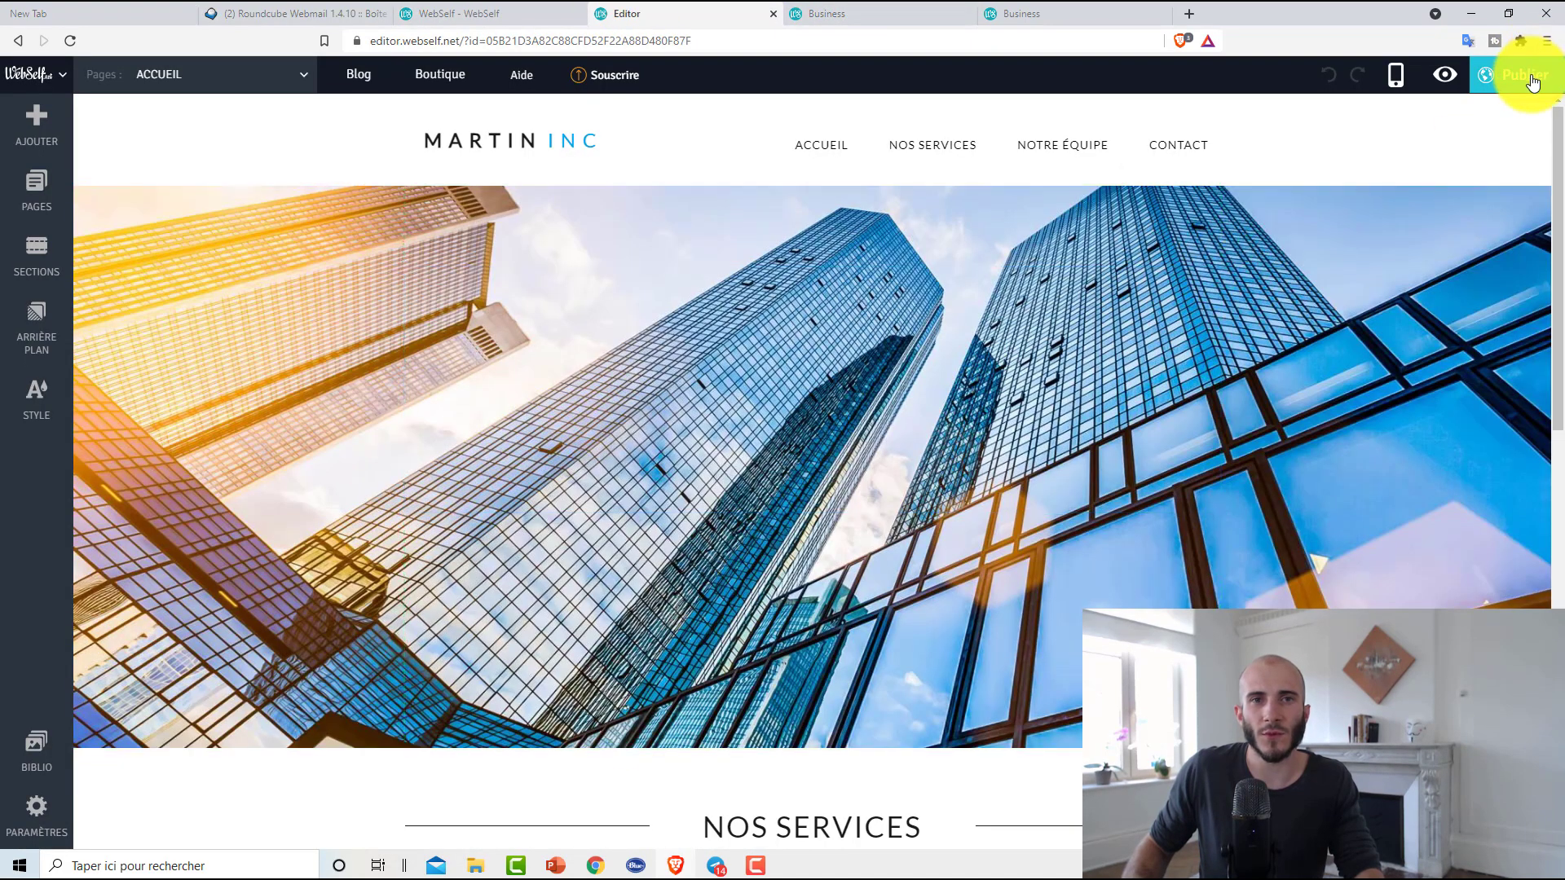
pyautogui.click(1508, 76)
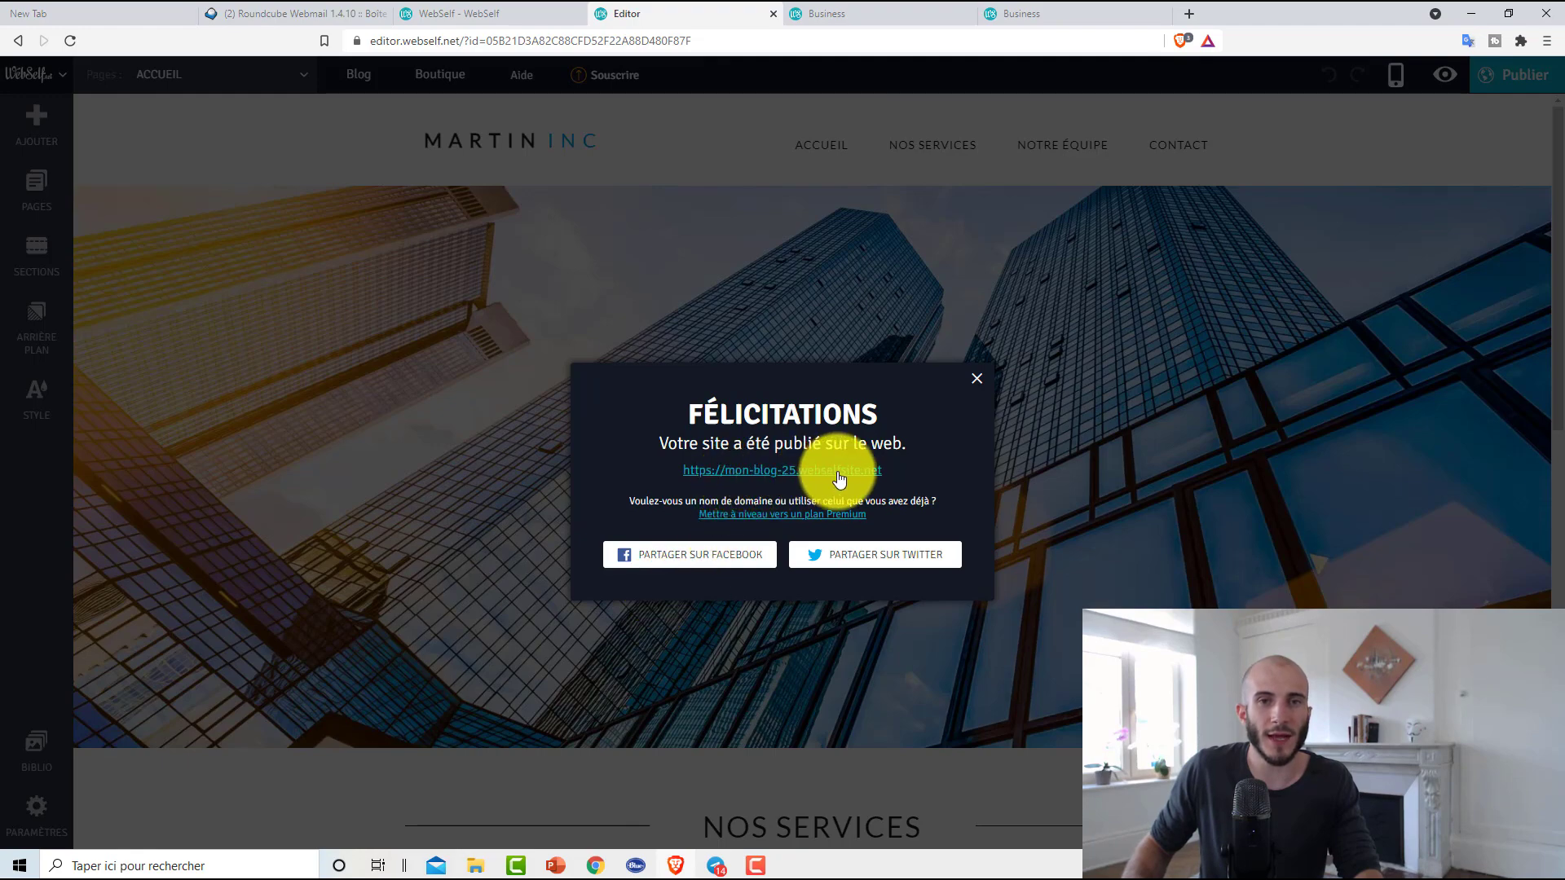
# Open the published site at mon-blog-25.webselfsite.net and look over its home page from header to footer.
pyautogui.click(788, 472)
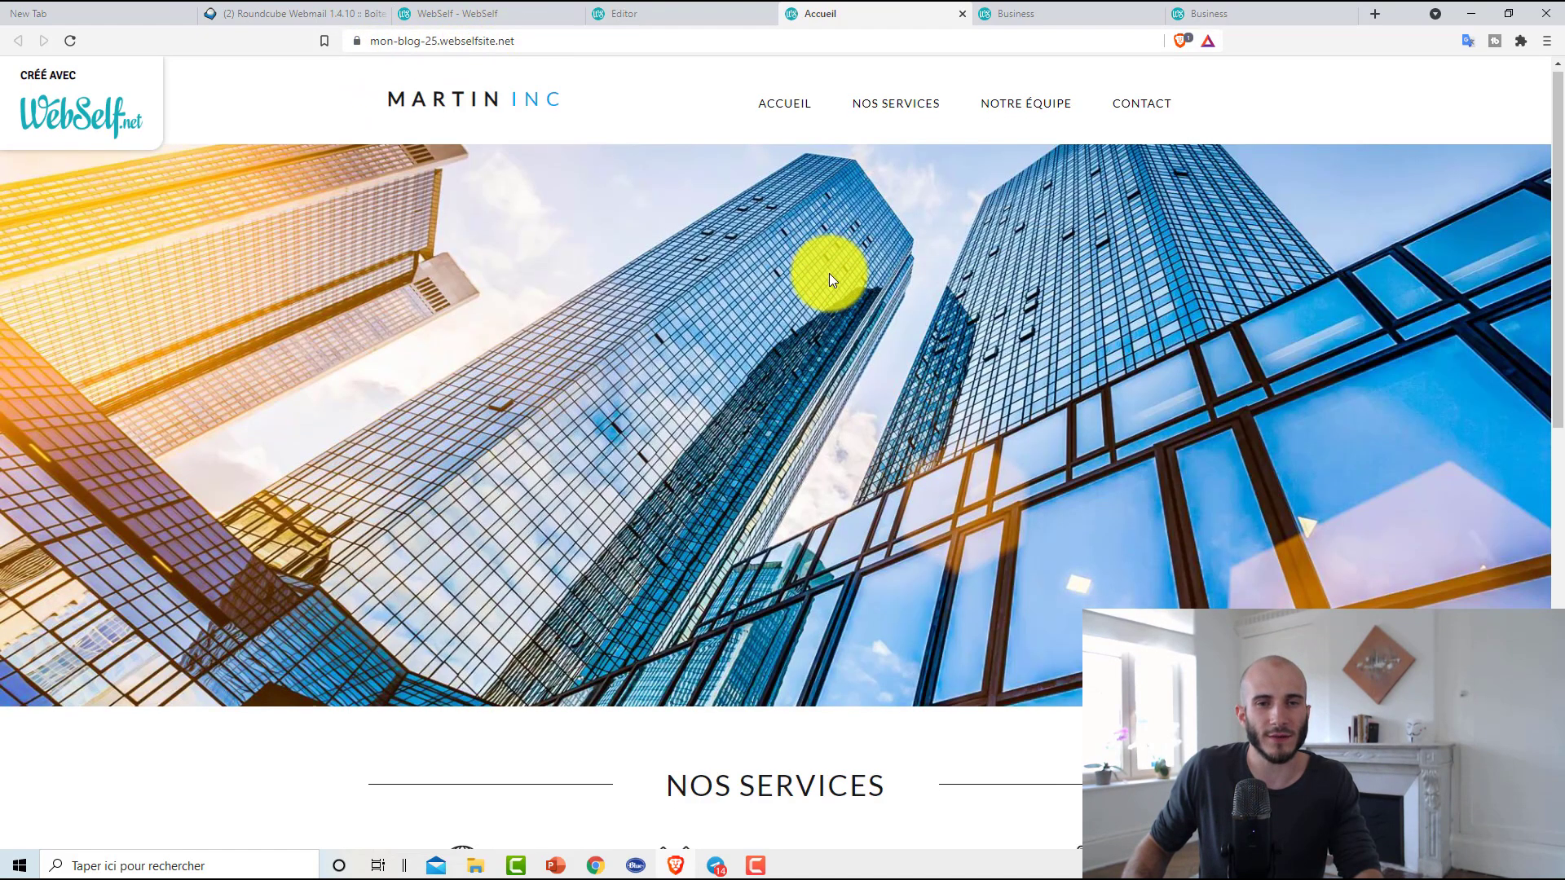
pyautogui.scroll(-10, 824, 269)
pyautogui.scroll(5, 950, 545)
pyautogui.scroll(6, 809, 482)
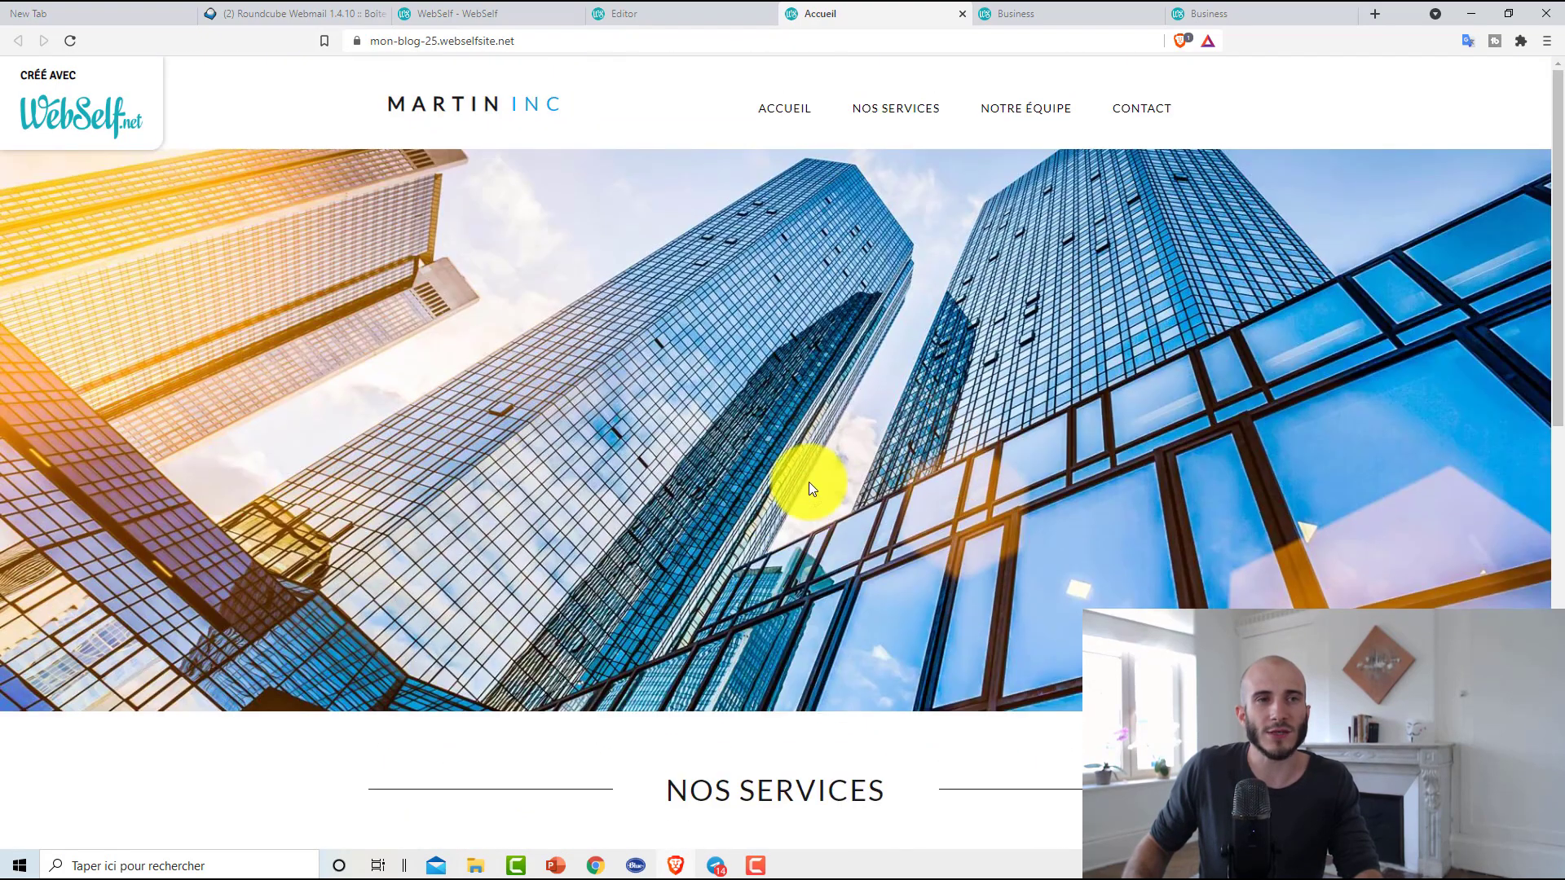
pyautogui.moveTo(98, 103)
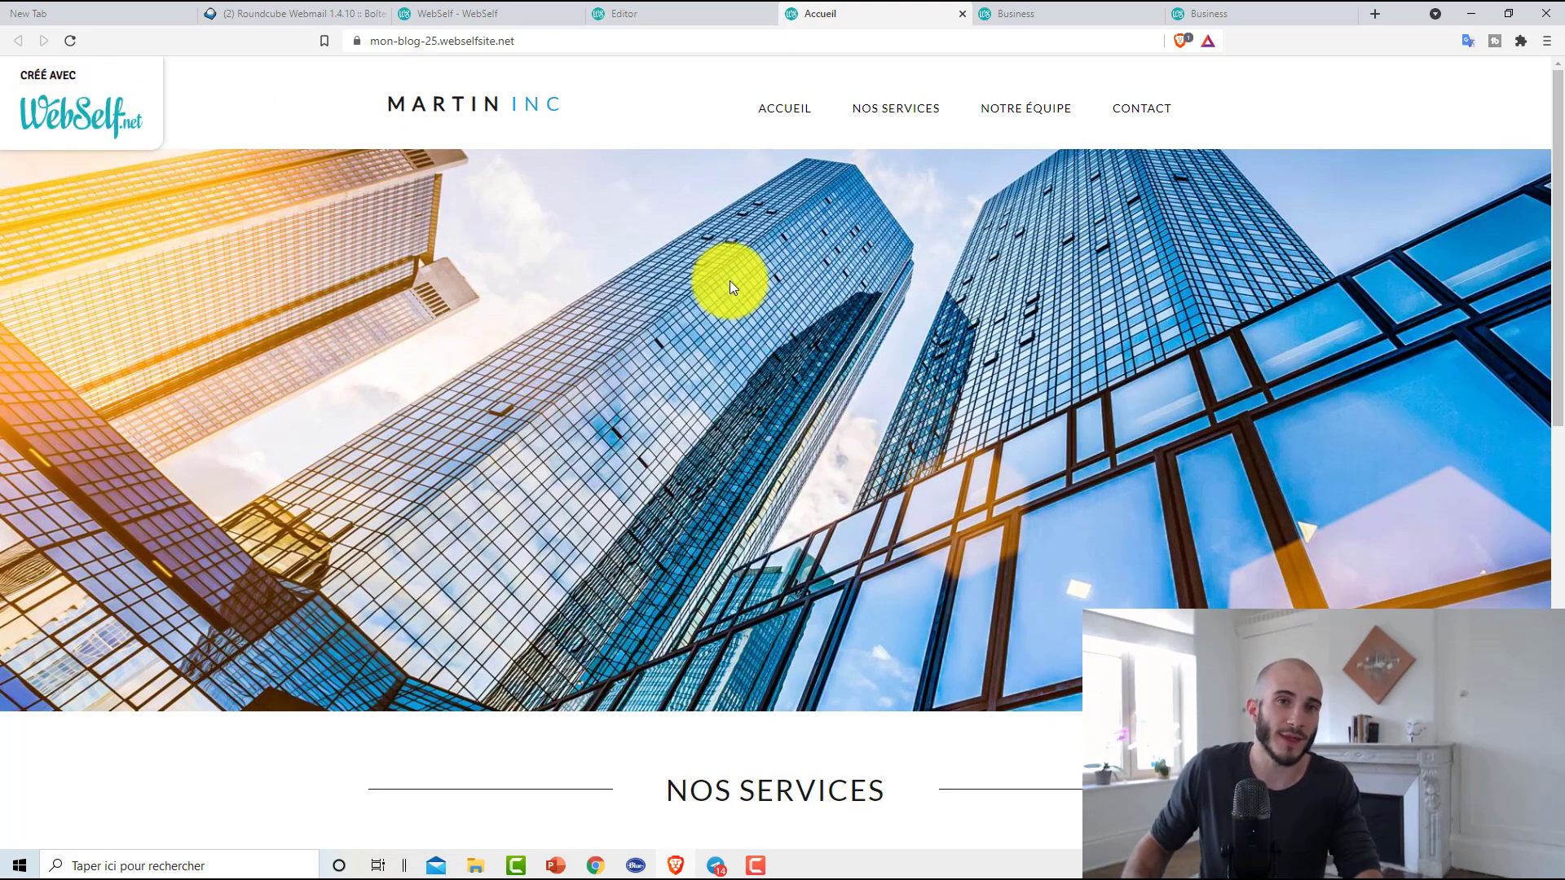
pyautogui.scroll(-10, 705, 334)
pyautogui.scroll(8, 725, 562)
pyautogui.scroll(3, 745, 522)
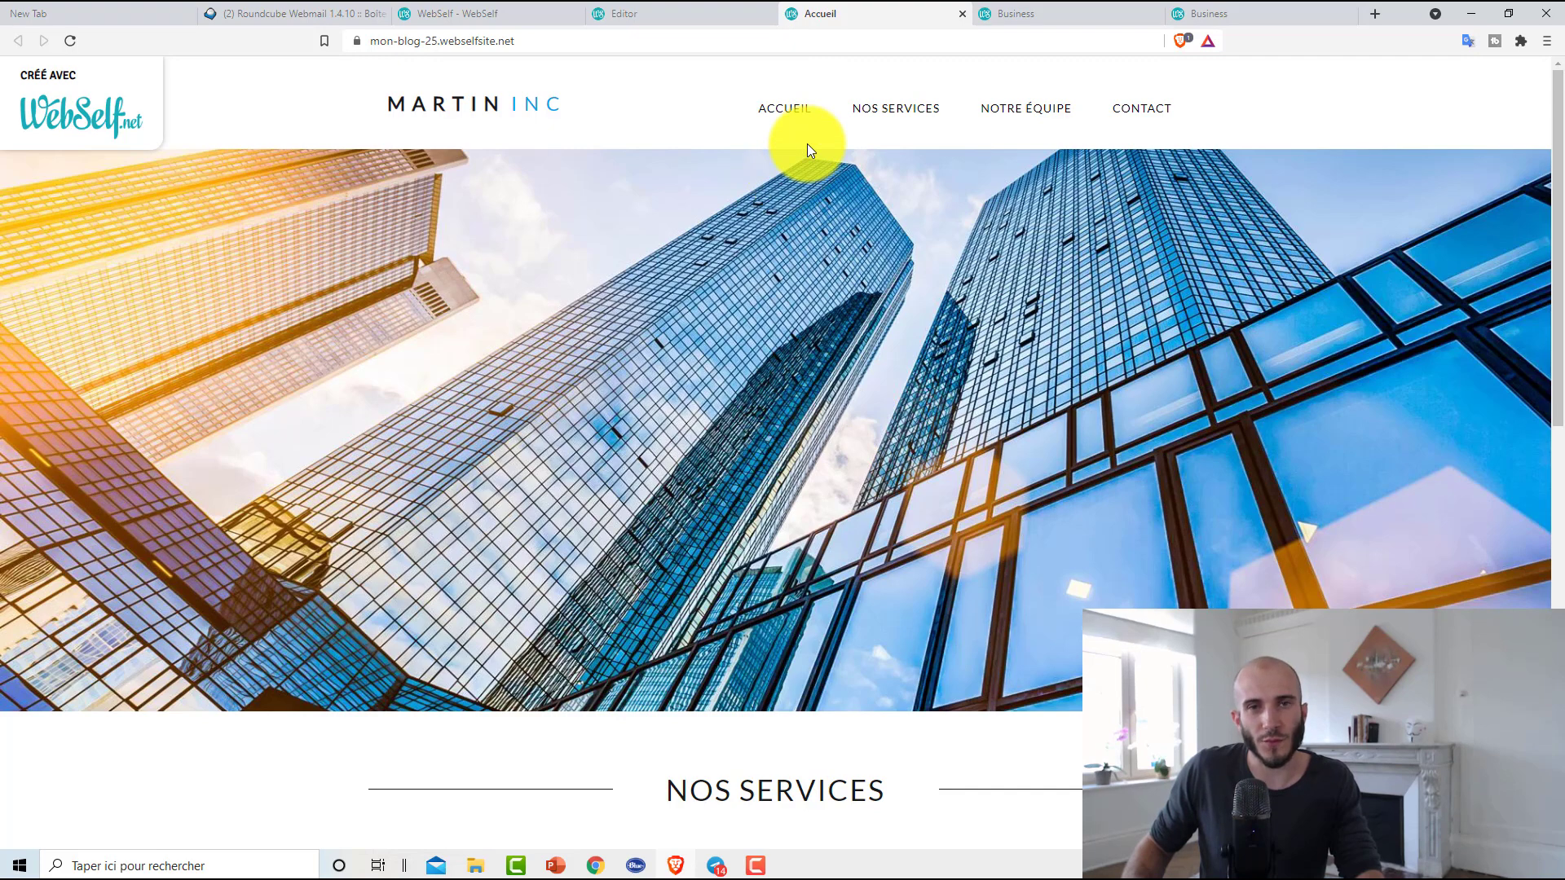
# Return to the editor, close the publication notice and go to the dashboard of the site "mon blog".
pyautogui.click(672, 13)
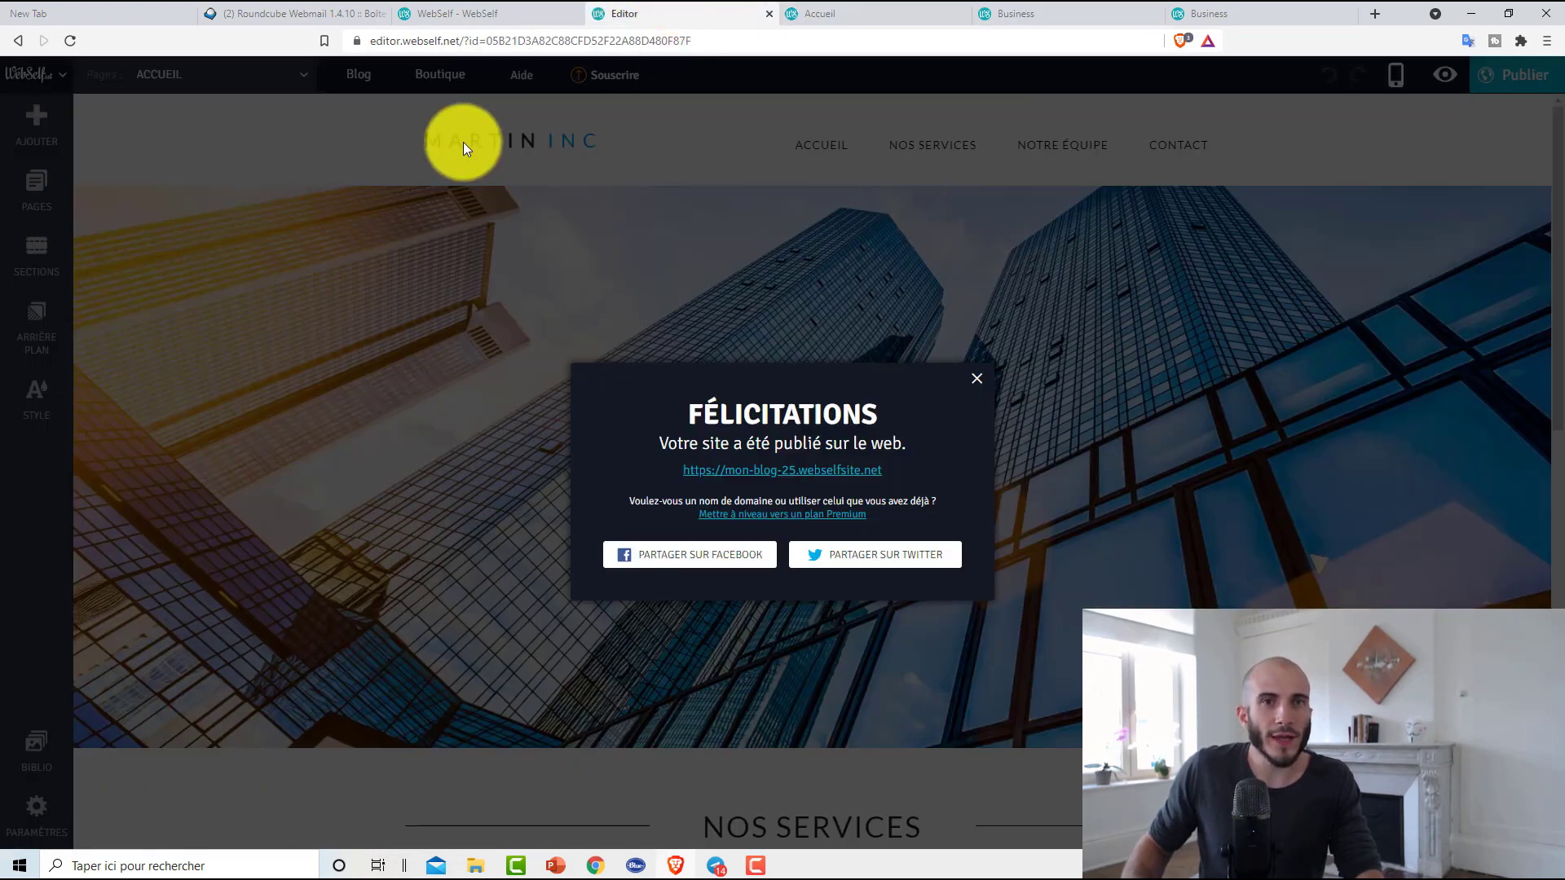
pyautogui.click(975, 378)
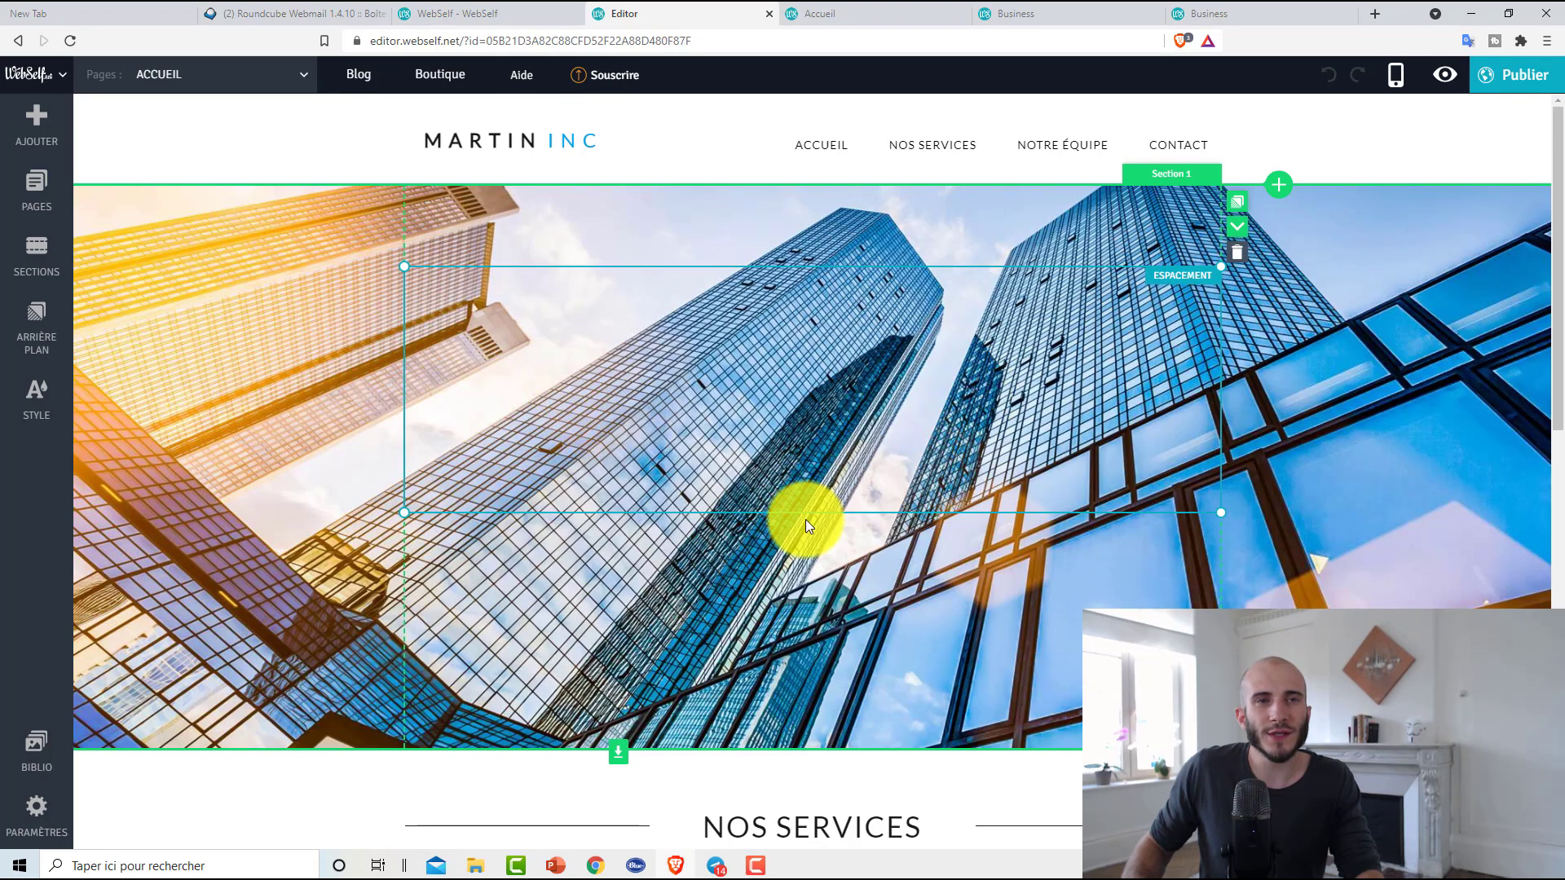
pyautogui.click(24, 71)
pyautogui.click(28, 73)
pyautogui.click(84, 121)
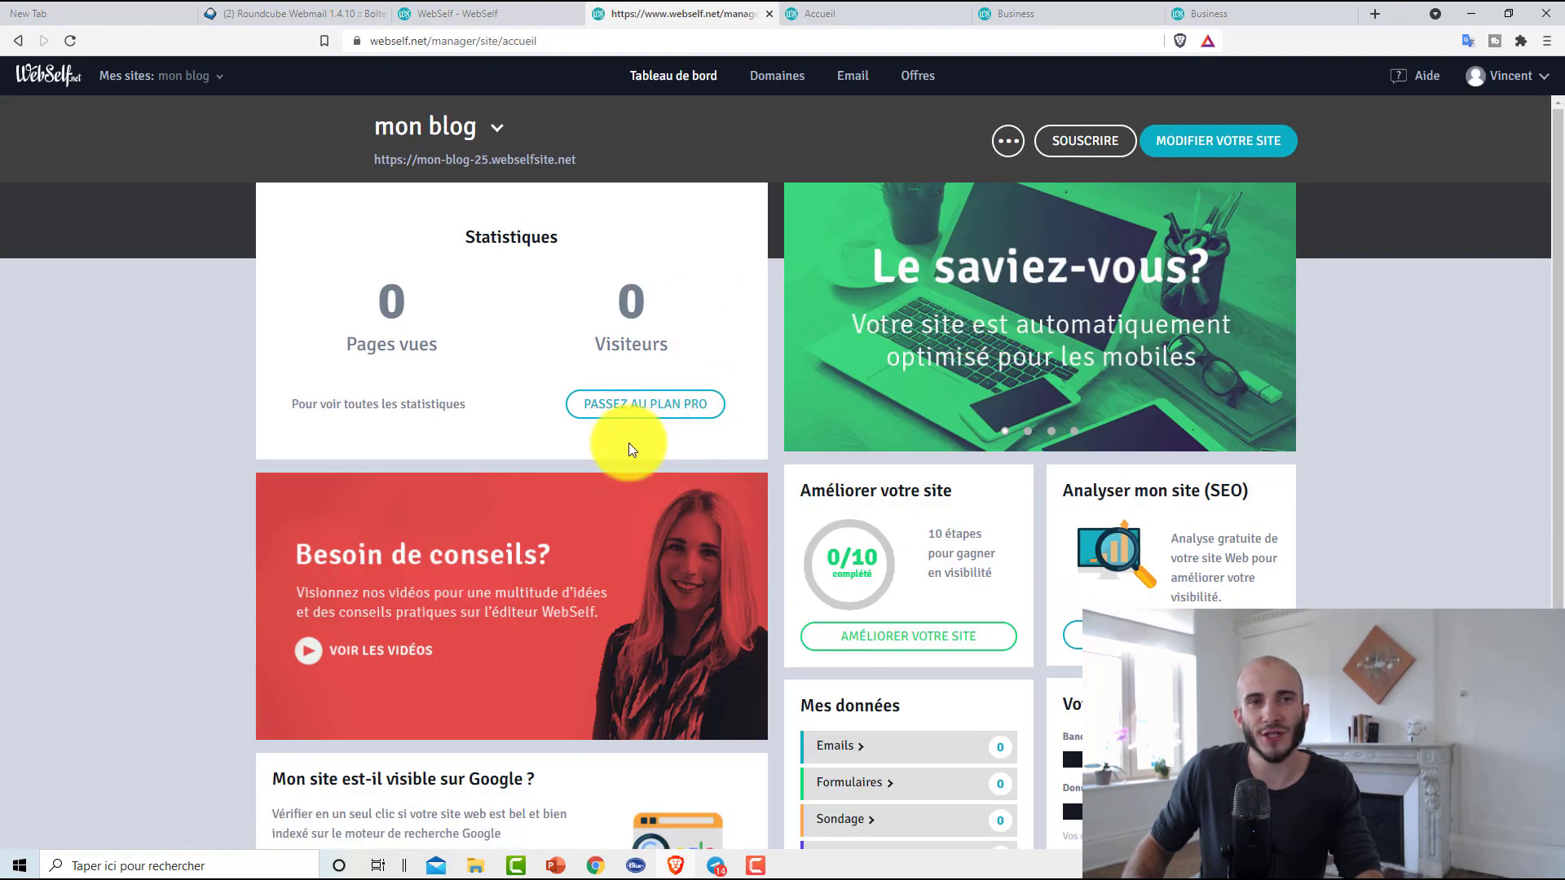
# Examine the dashboard's statistics, improvement and data areas, and the site list with its option to create a new site.
pyautogui.scroll(-5, 437, 203)
pyautogui.scroll(5, 548, 262)
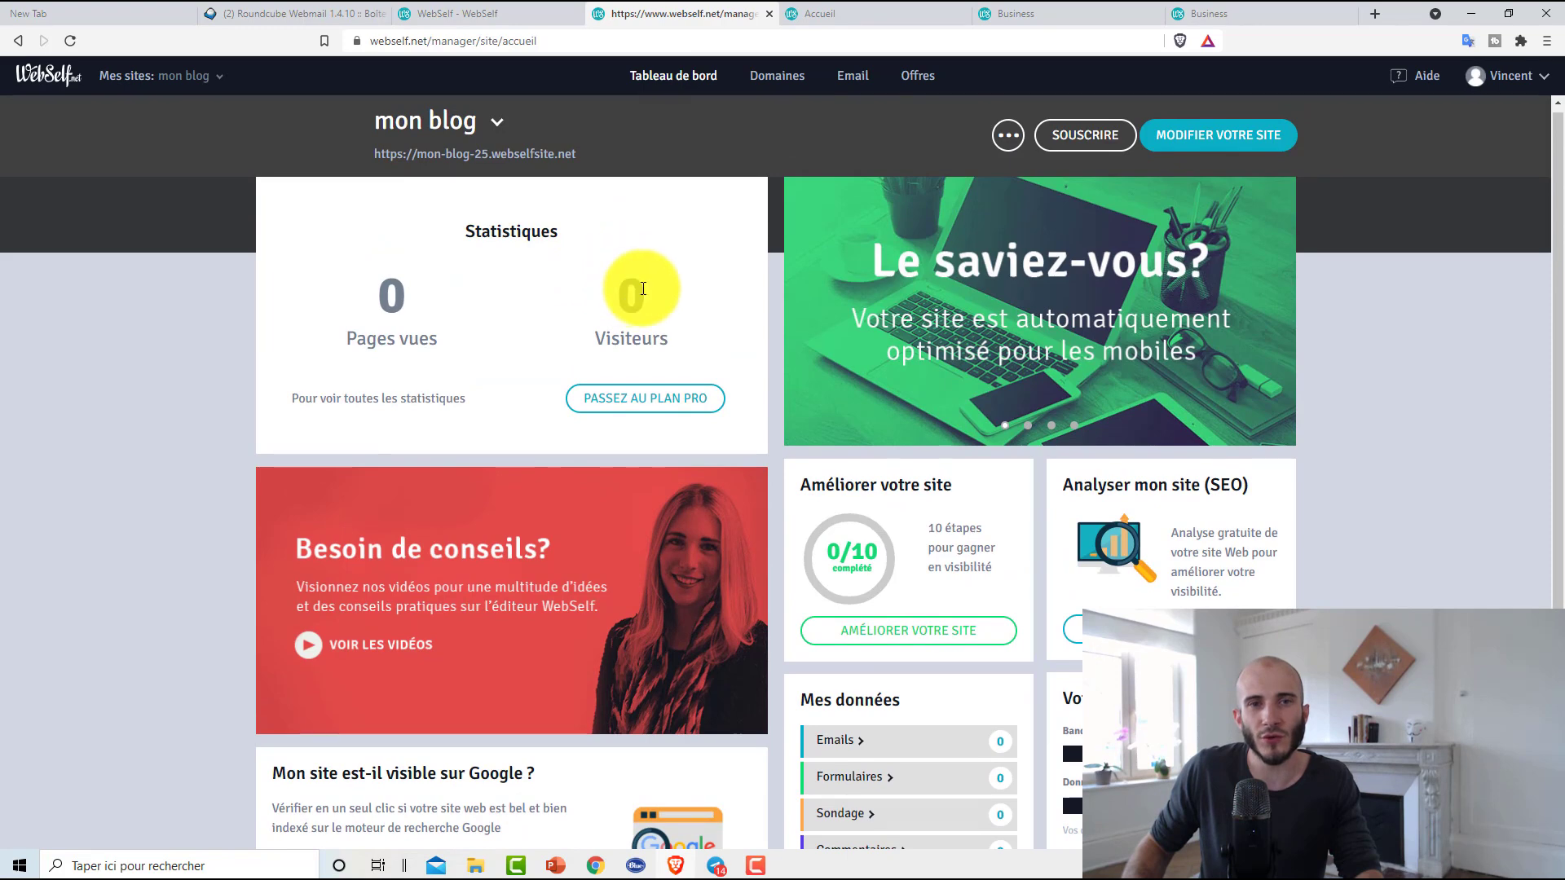
pyautogui.scroll(-2, 687, 344)
pyautogui.scroll(-1, 688, 344)
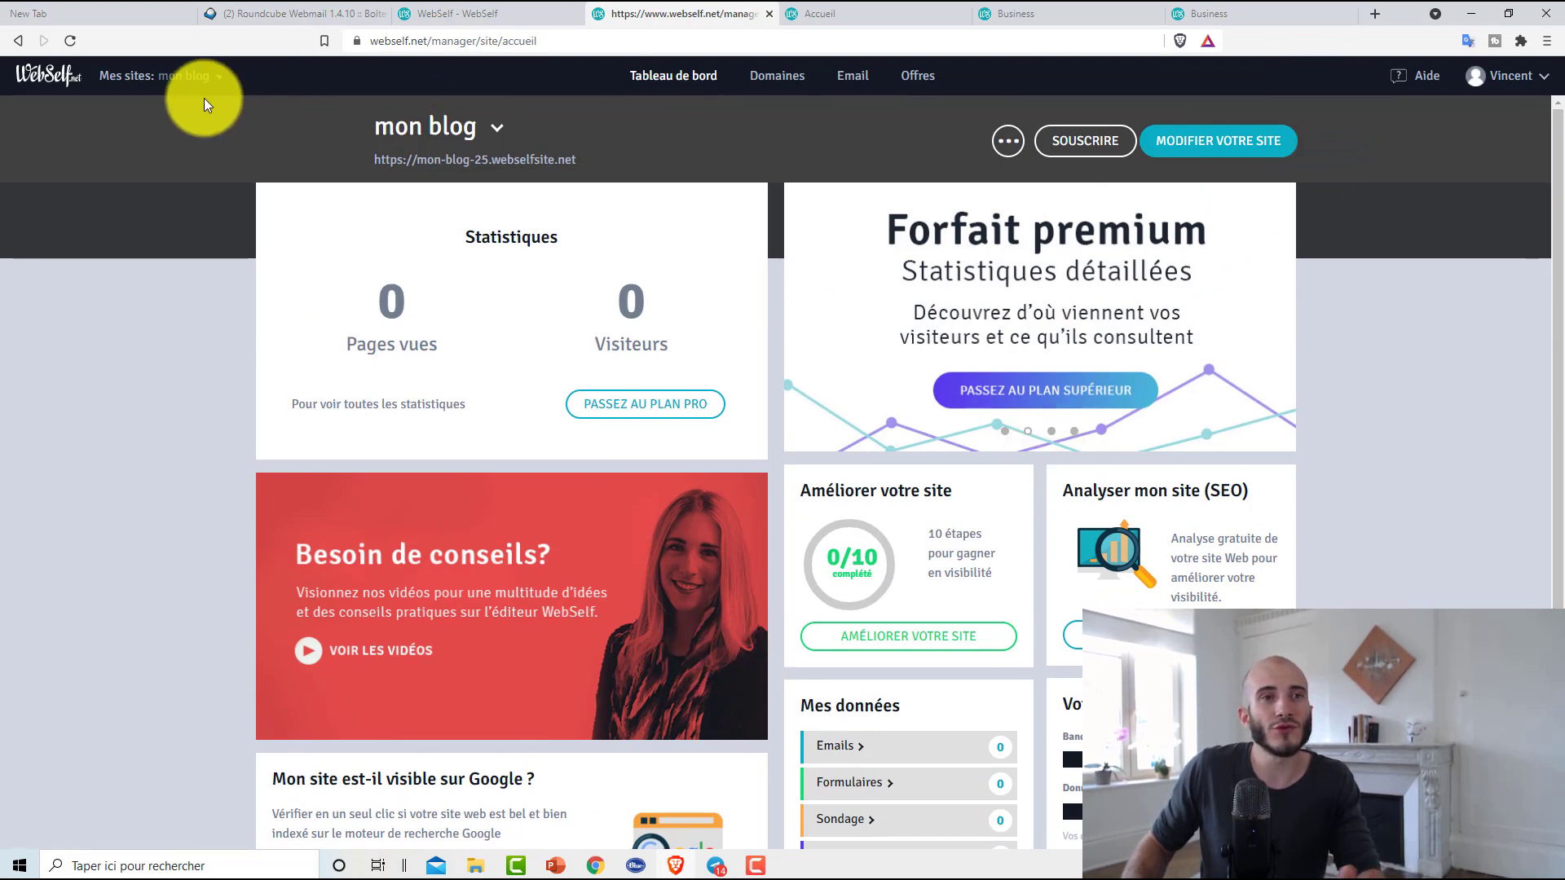
pyautogui.click(202, 77)
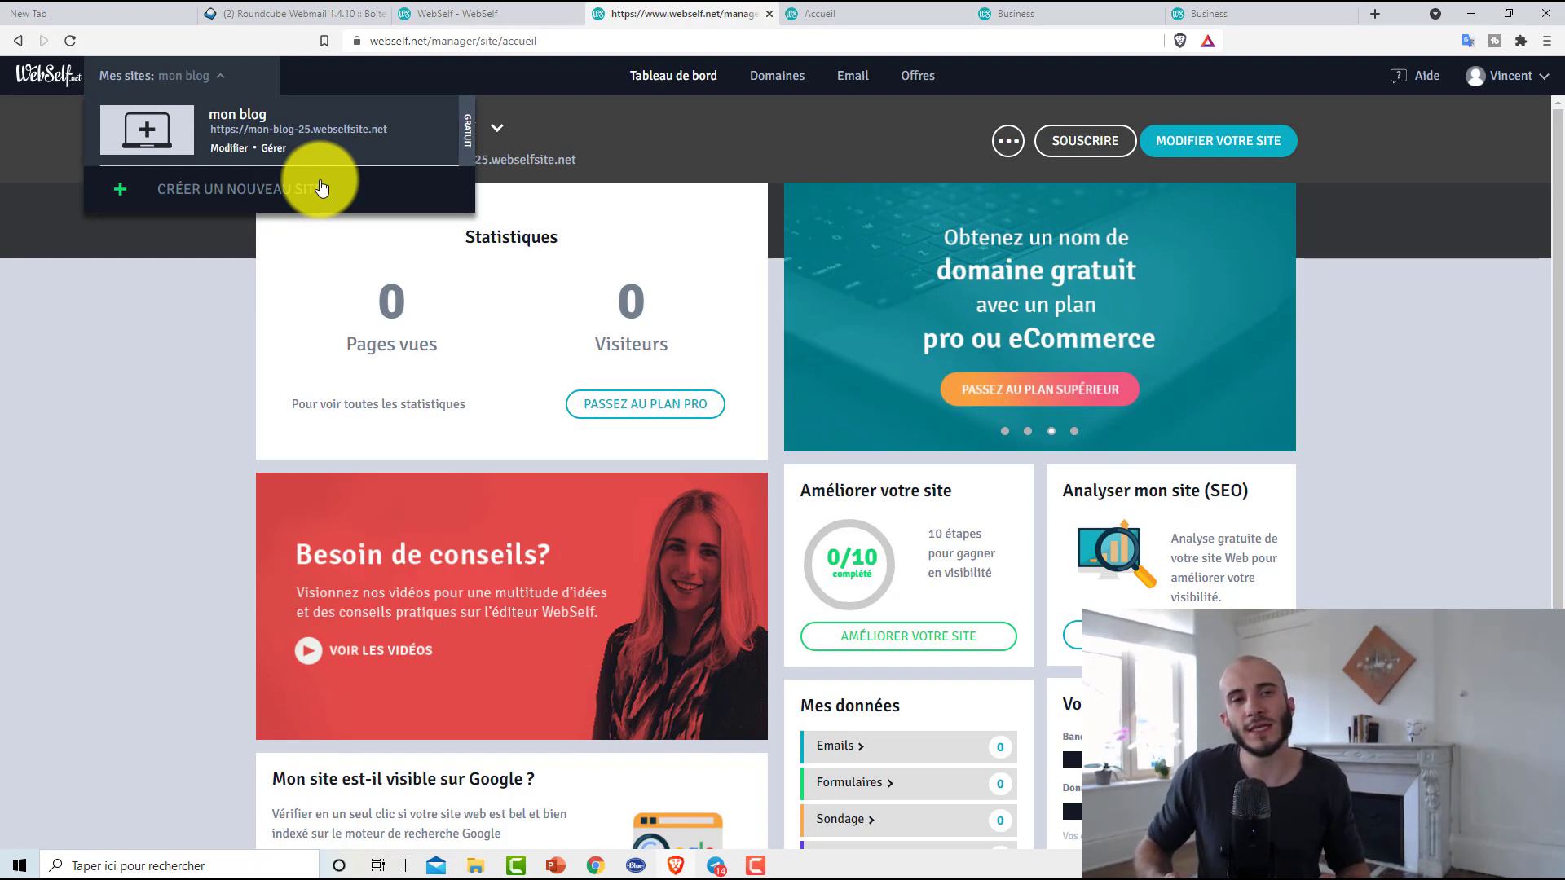
pyautogui.click(155, 332)
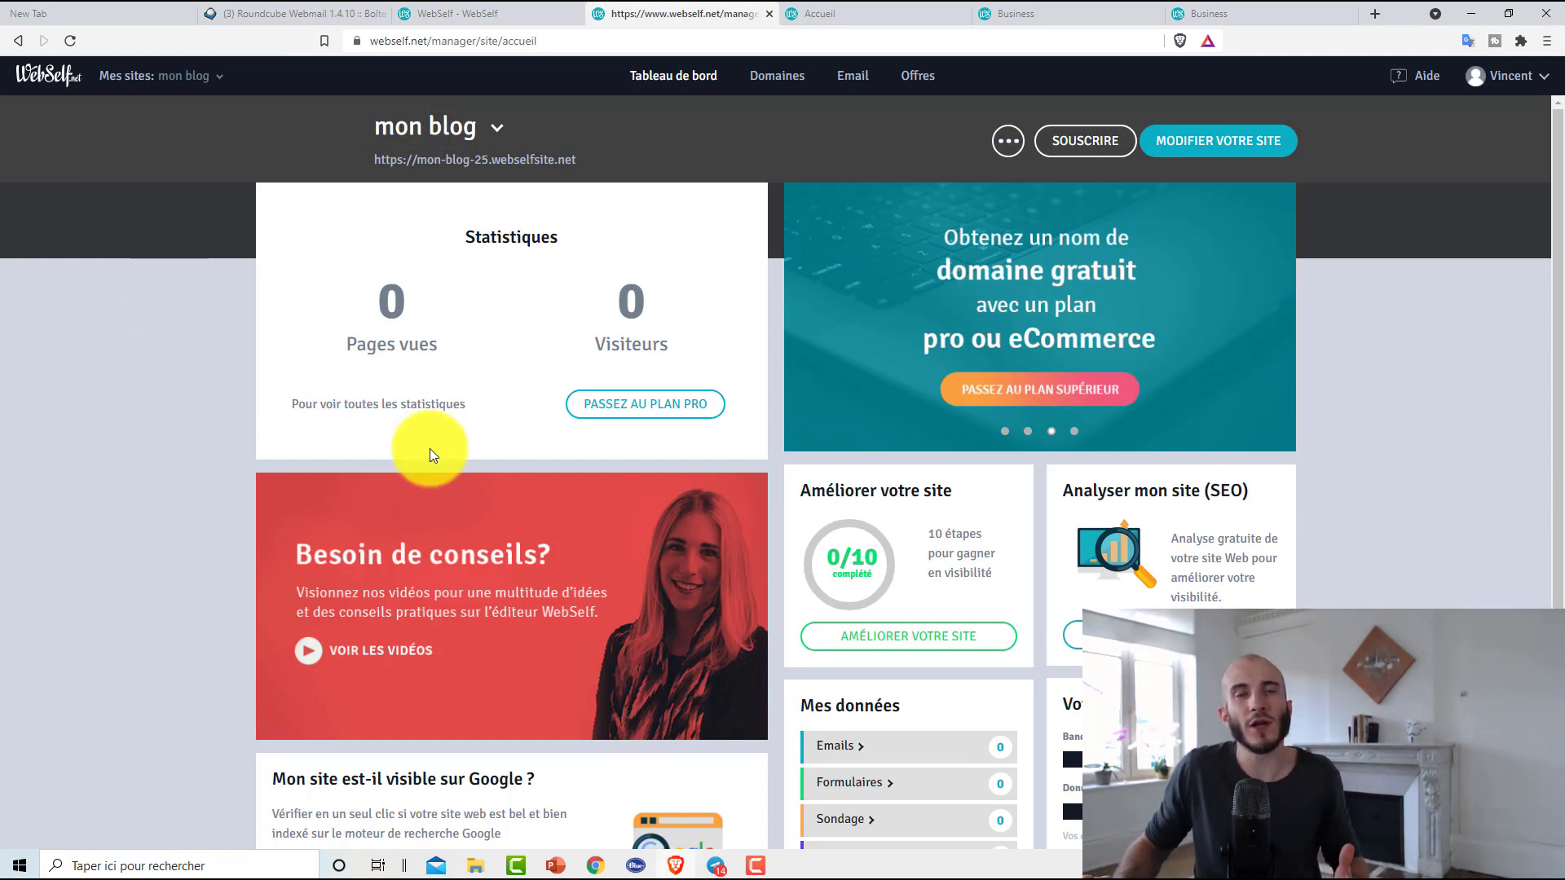